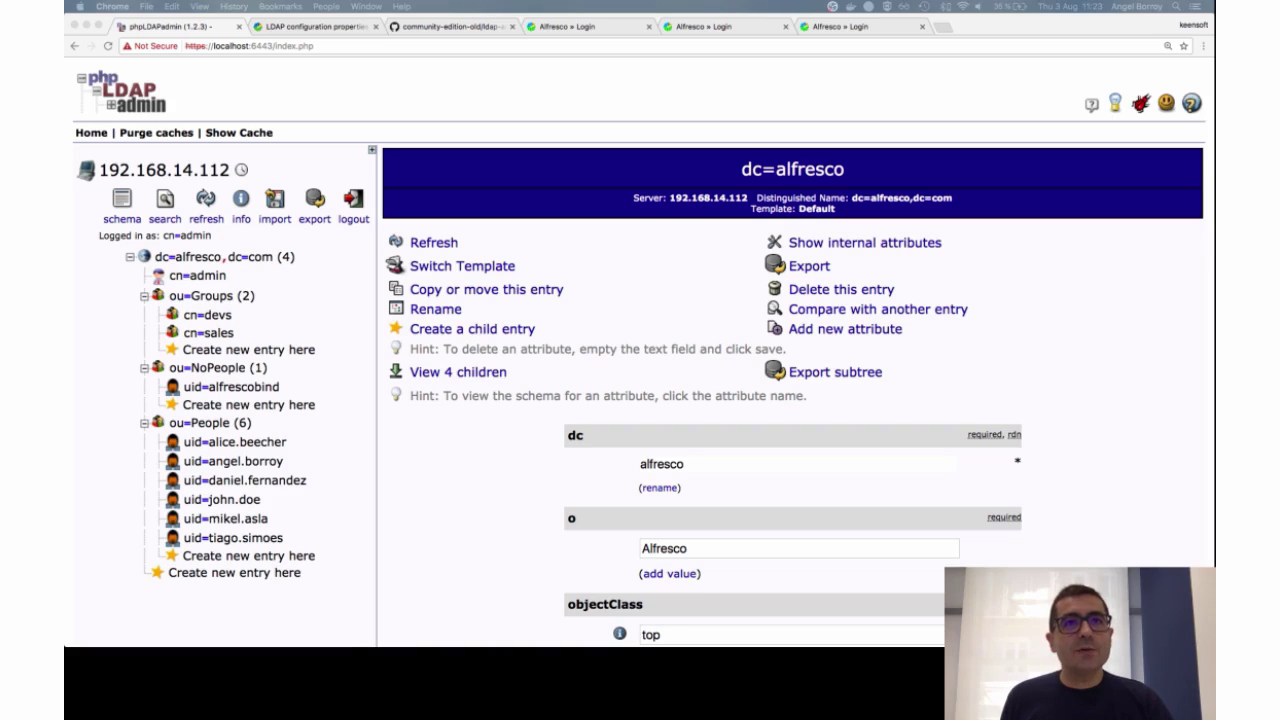
Step: Under dc=alfresco,dc=com, open ou=Groups to show its organizationalUnit class and 2 children
left_click(452, 489)
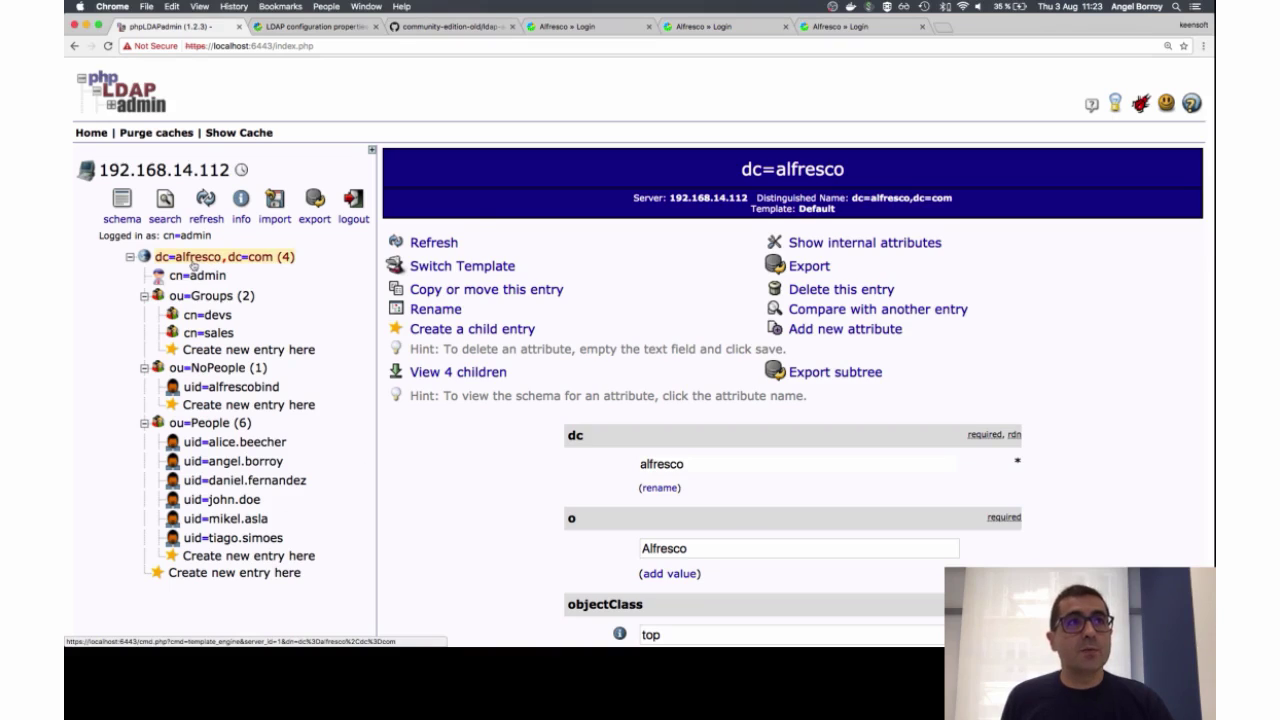
left_click(193, 262)
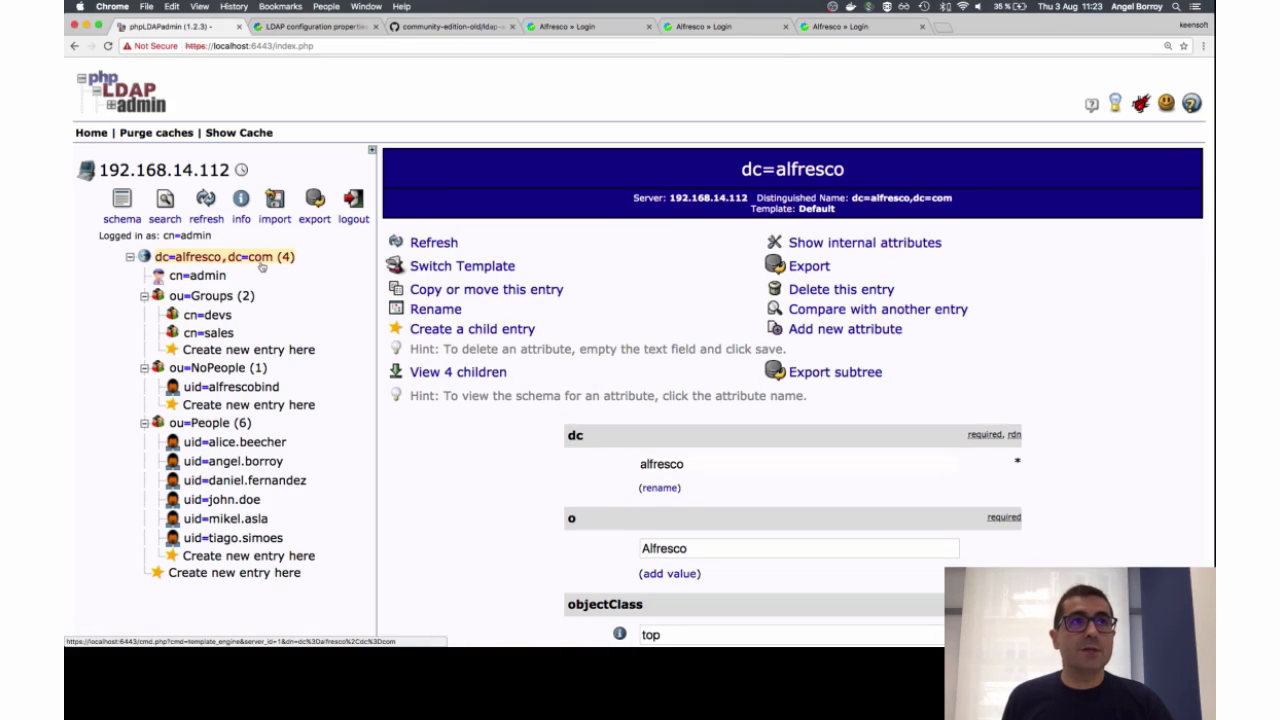
left_click(212, 296)
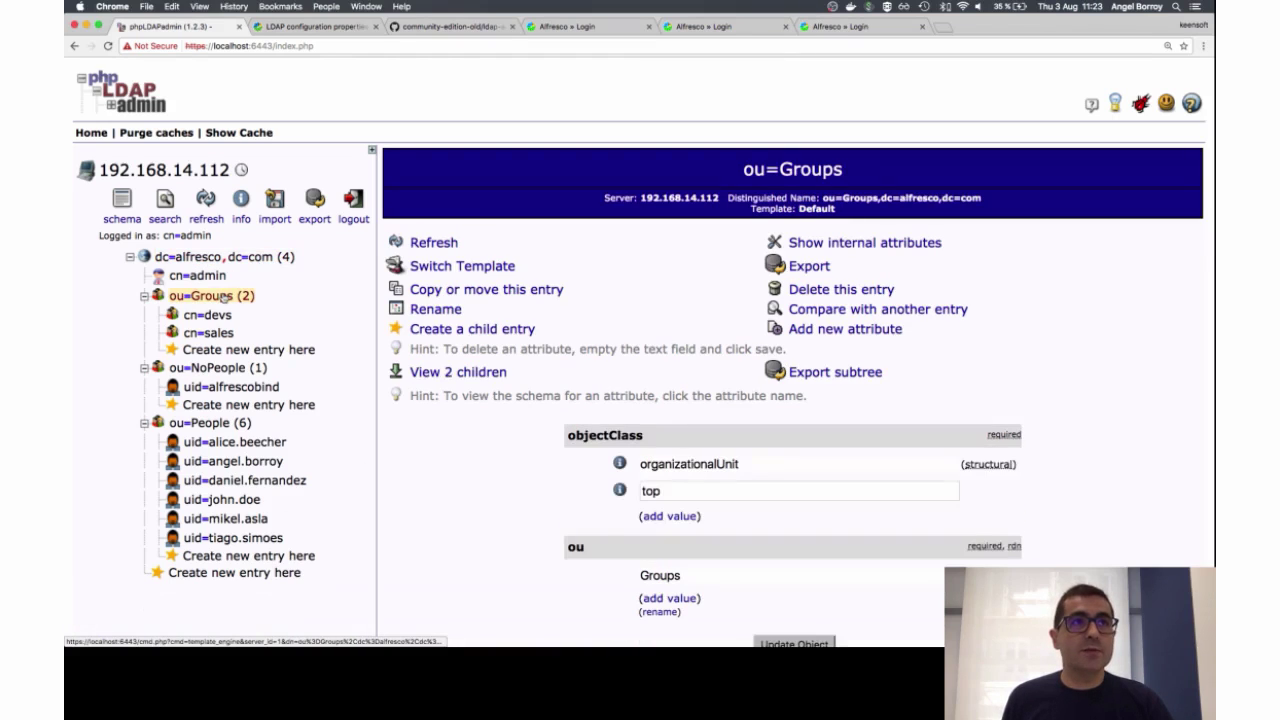
Step: View the ou=People entry with its six users, then go to the LDAP configuration properties docs
left_click(215, 428)
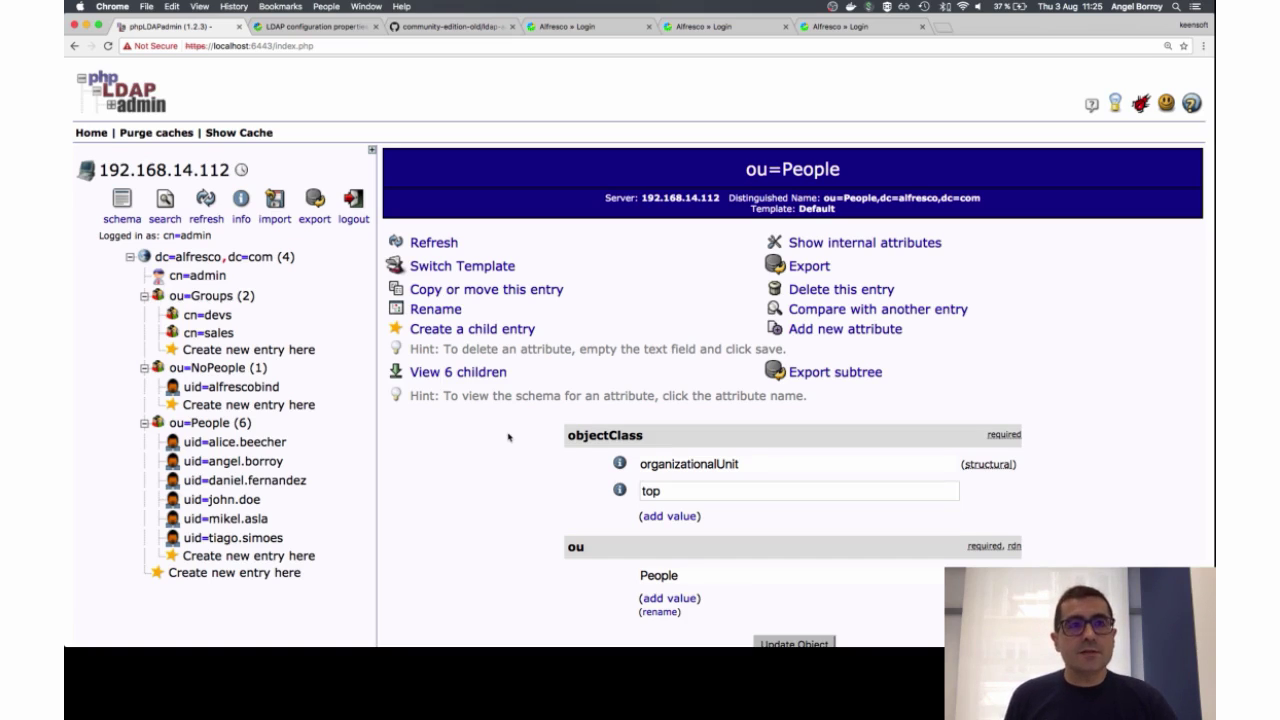
left_click(318, 26)
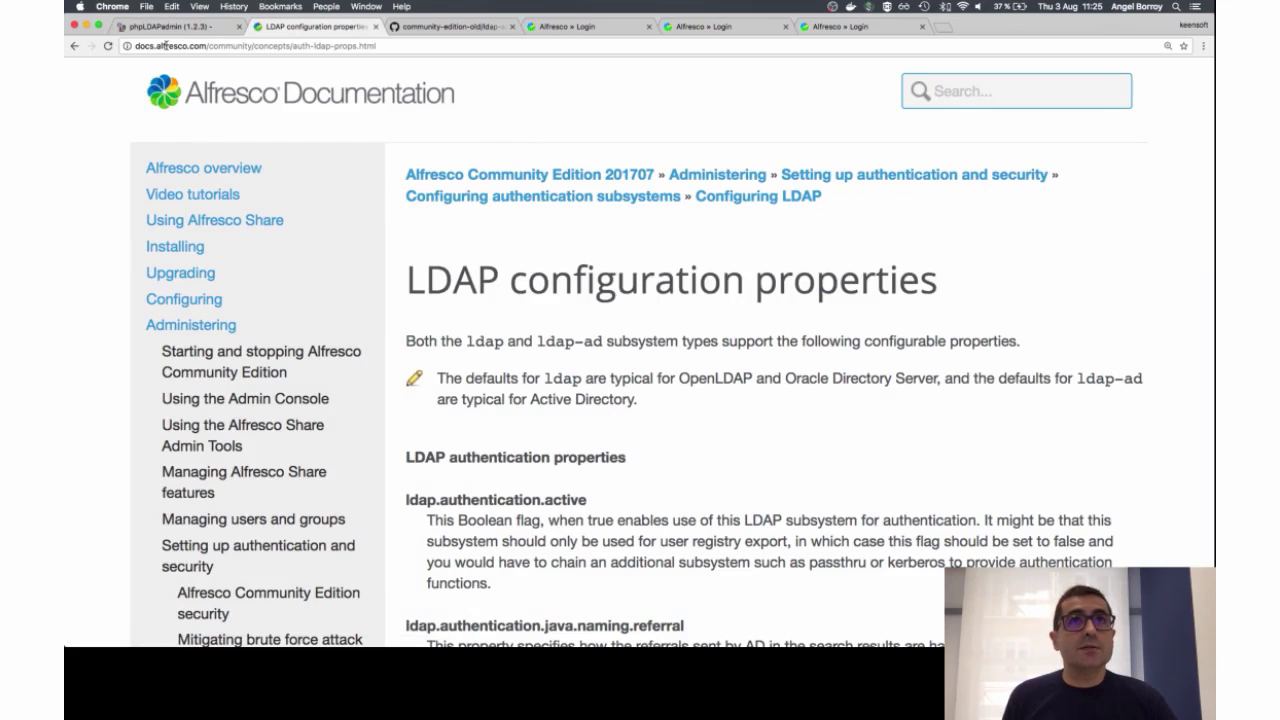
Step: Search the documentation for 'LDAP' and read down the LDAP configuration properties page
left_click(948, 96)
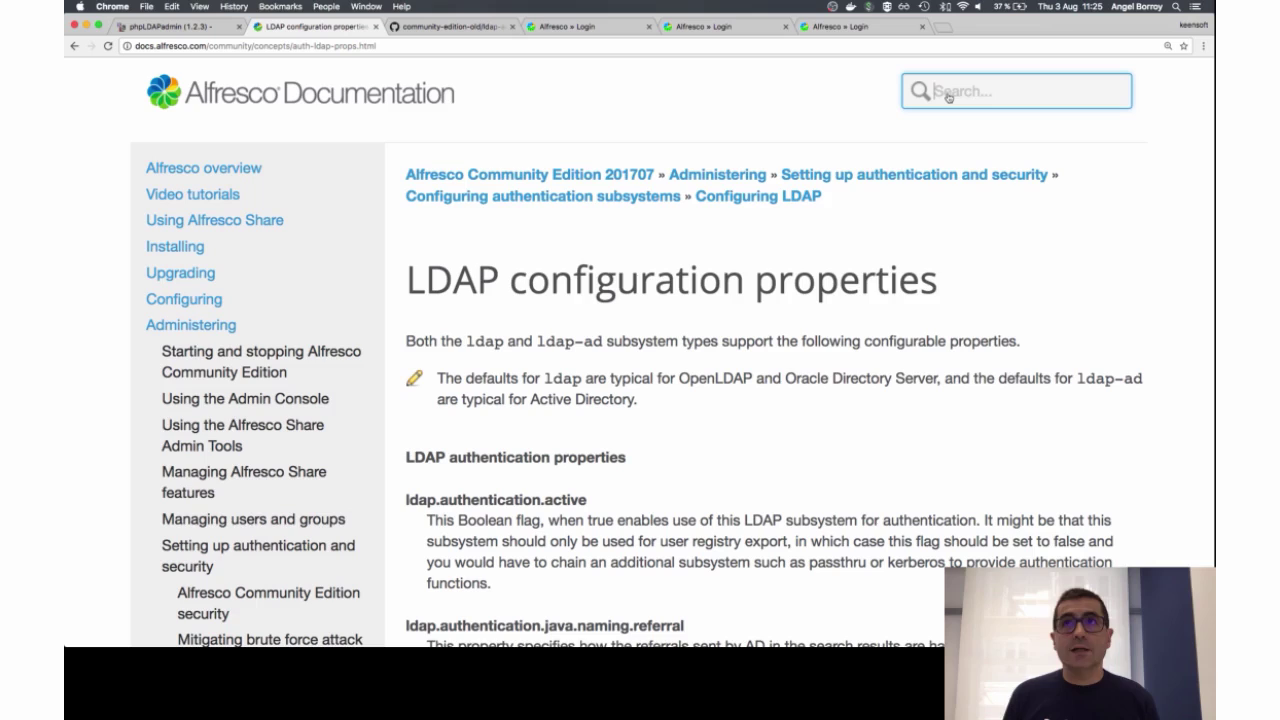
type("LDAP")
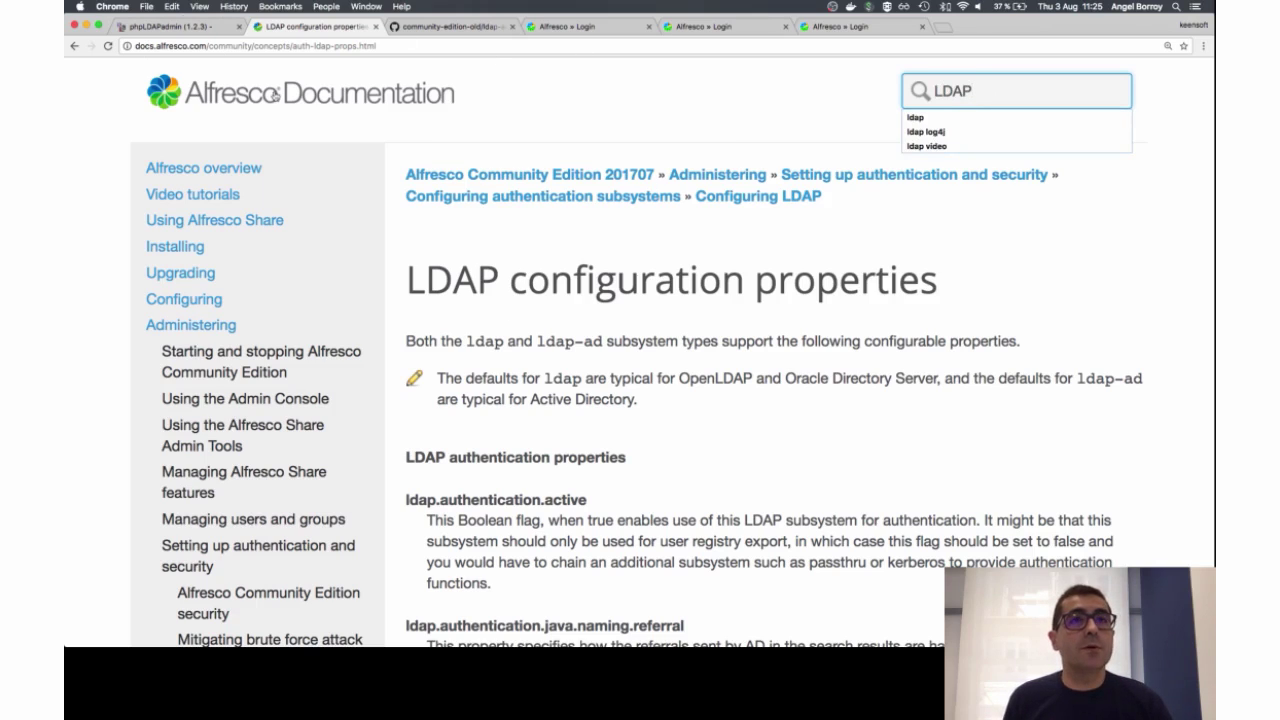
scroll(546, 372, "down", 8)
scroll(545, 372, "down", 15)
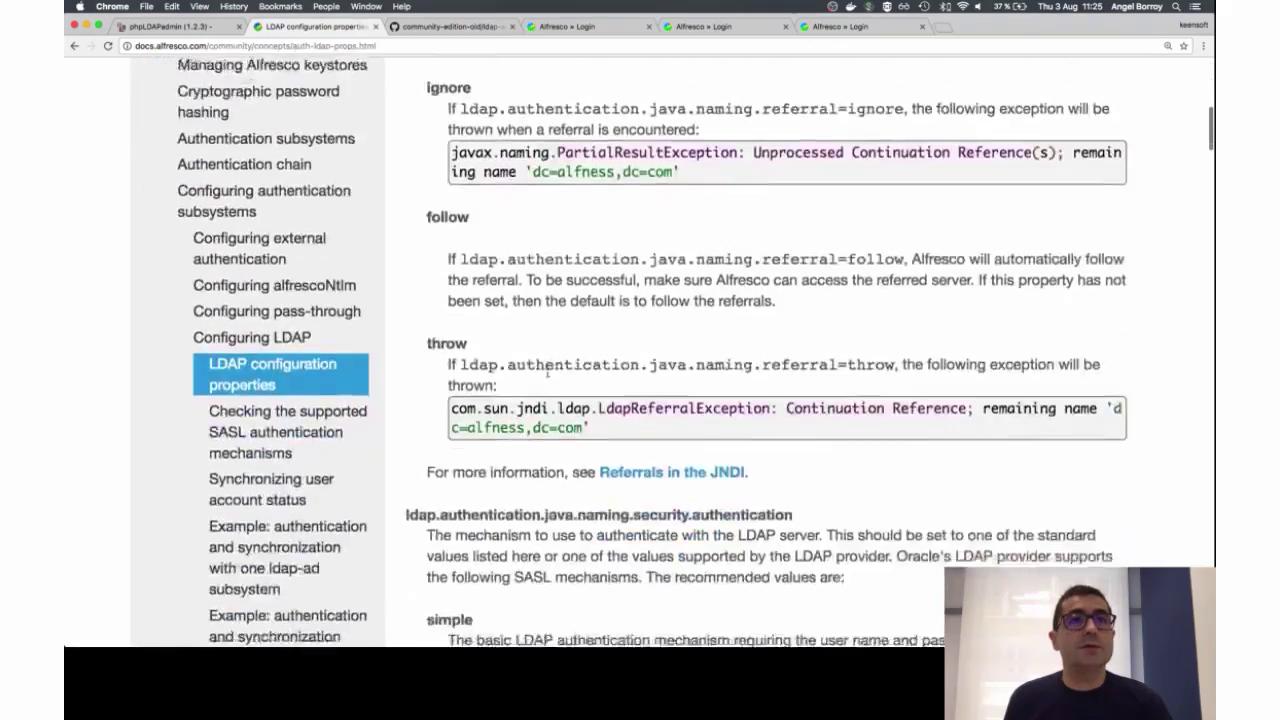
scroll(546, 372, "down", 12)
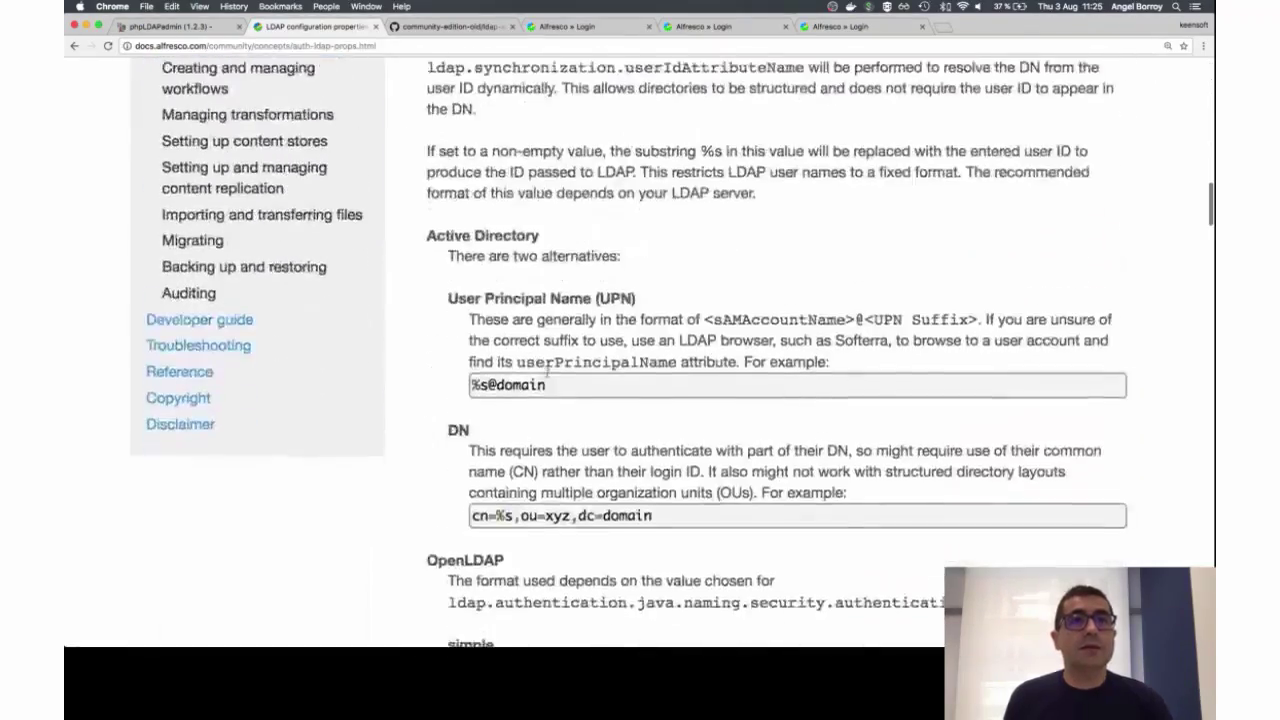
scroll(546, 372, "up", 20)
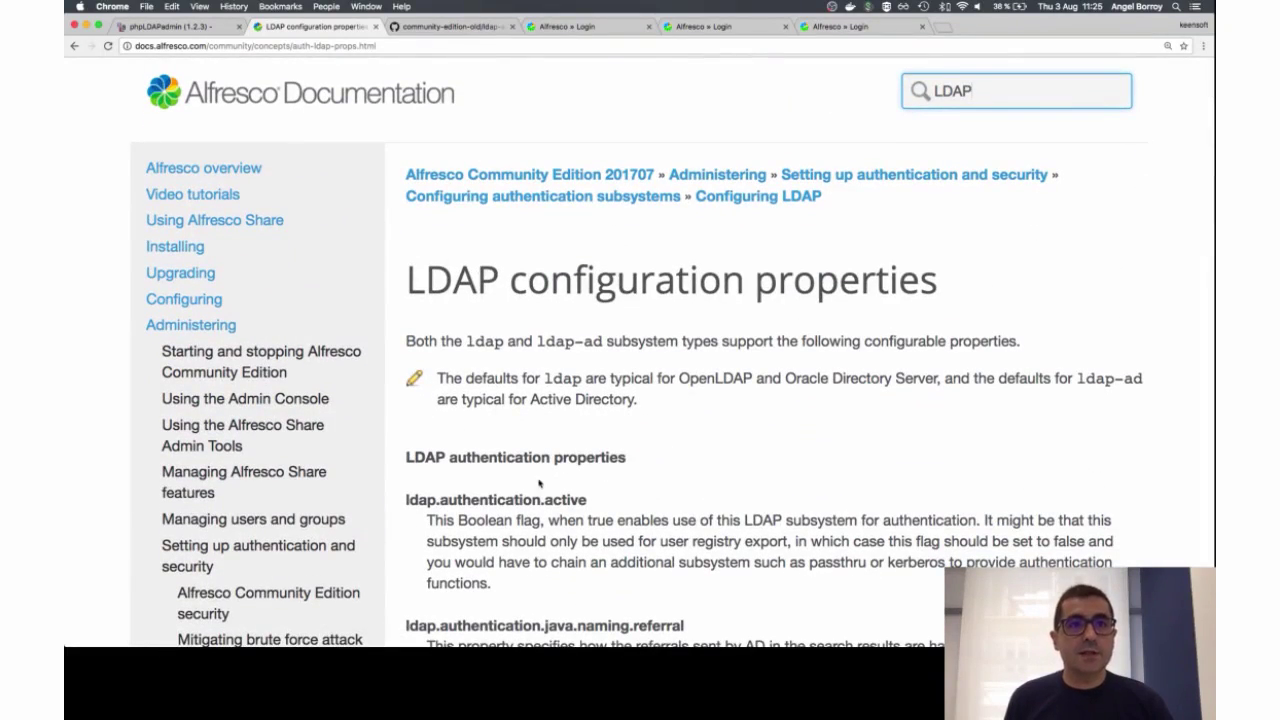
scroll(491, 503, "down", 15)
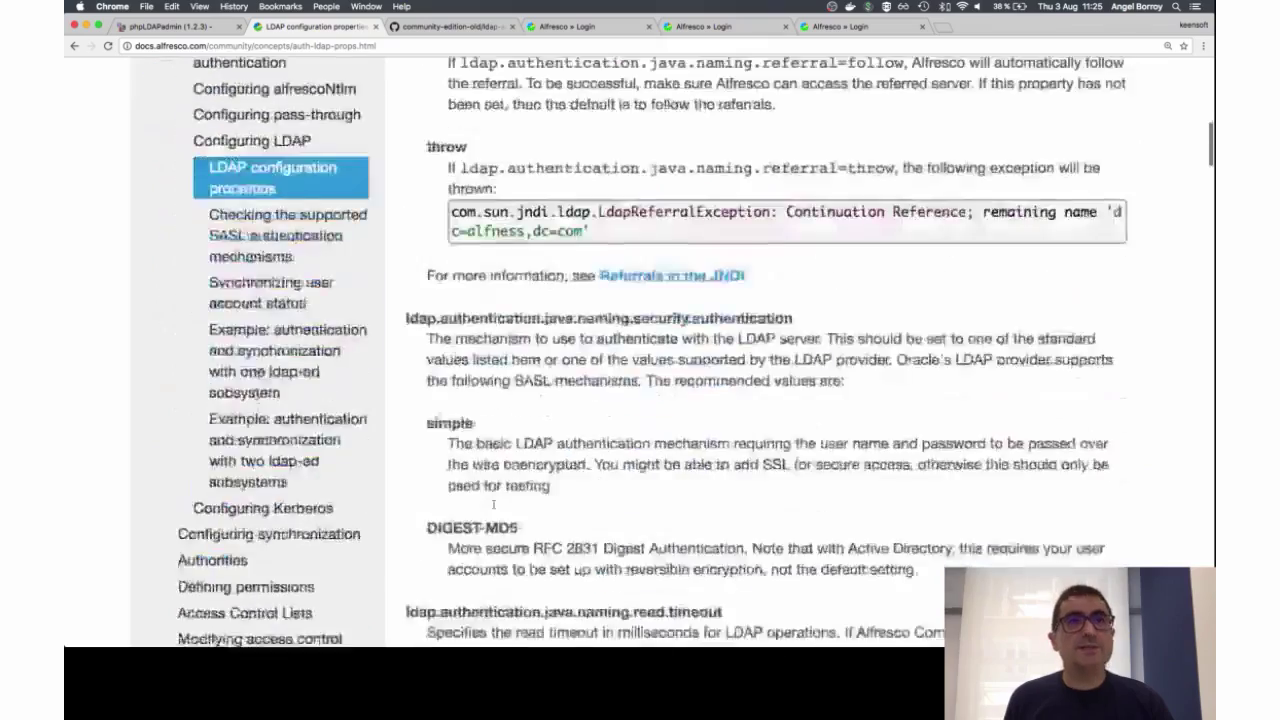
scroll(810, 352, "down", 12)
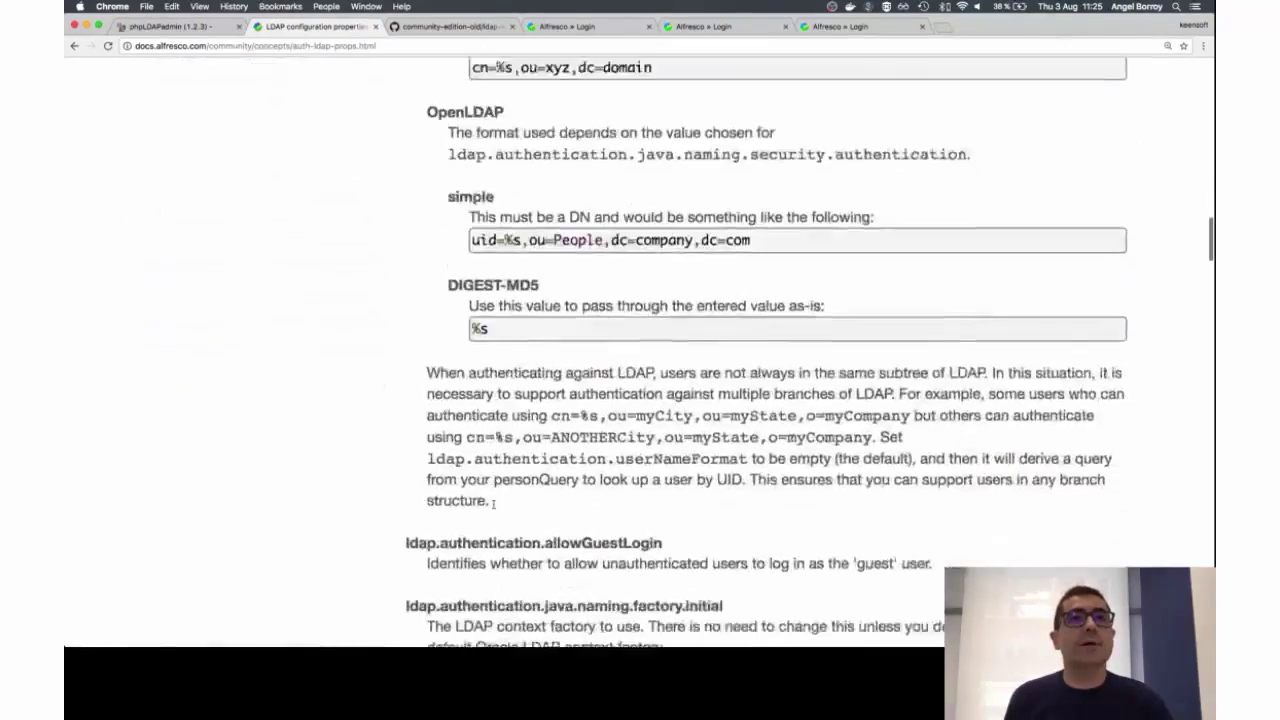
scroll(422, 215, "down", 10)
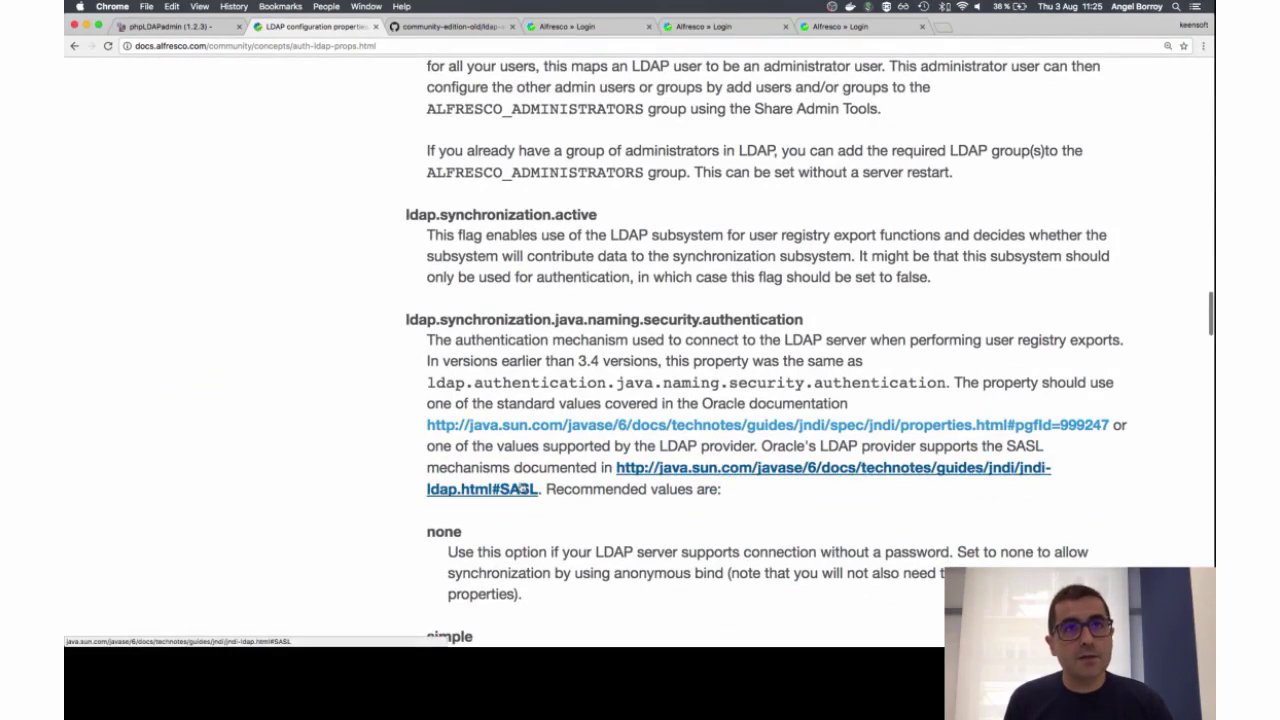
Step: Glance at the SASL mechanisms reference, then move to ldap-authentication.properties on GitHub
left_click(520, 488)
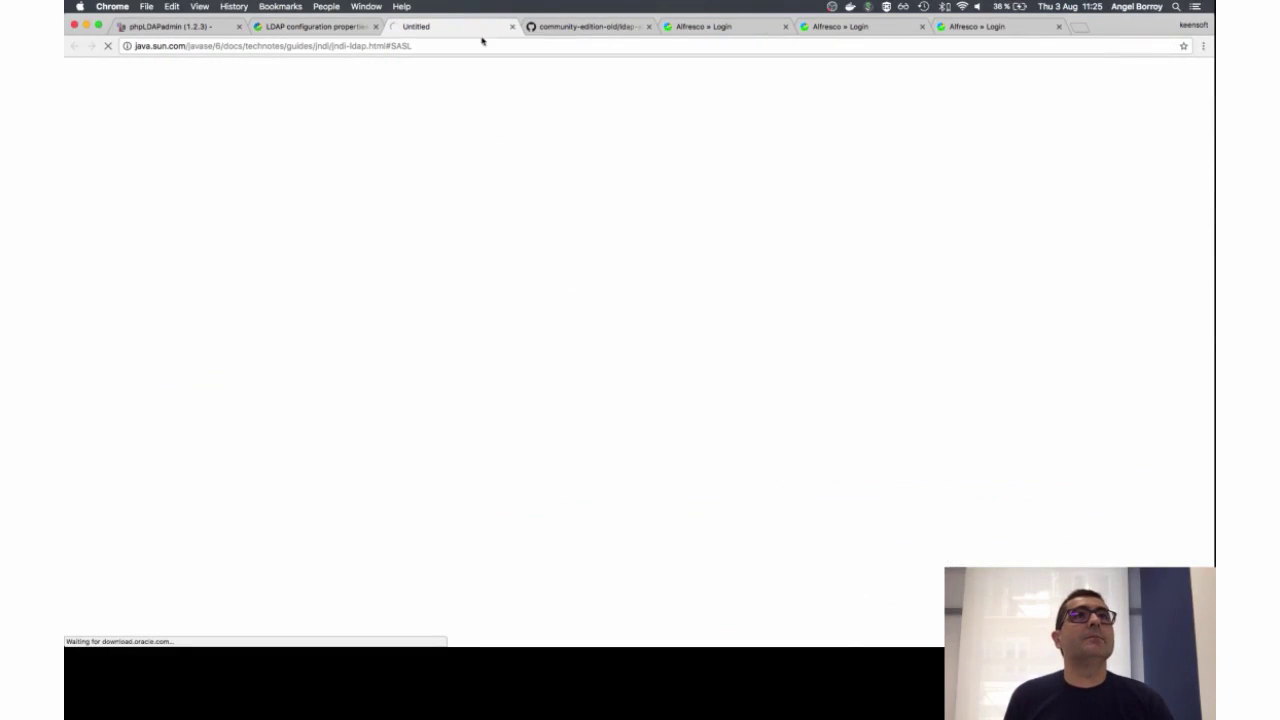
left_click(512, 26)
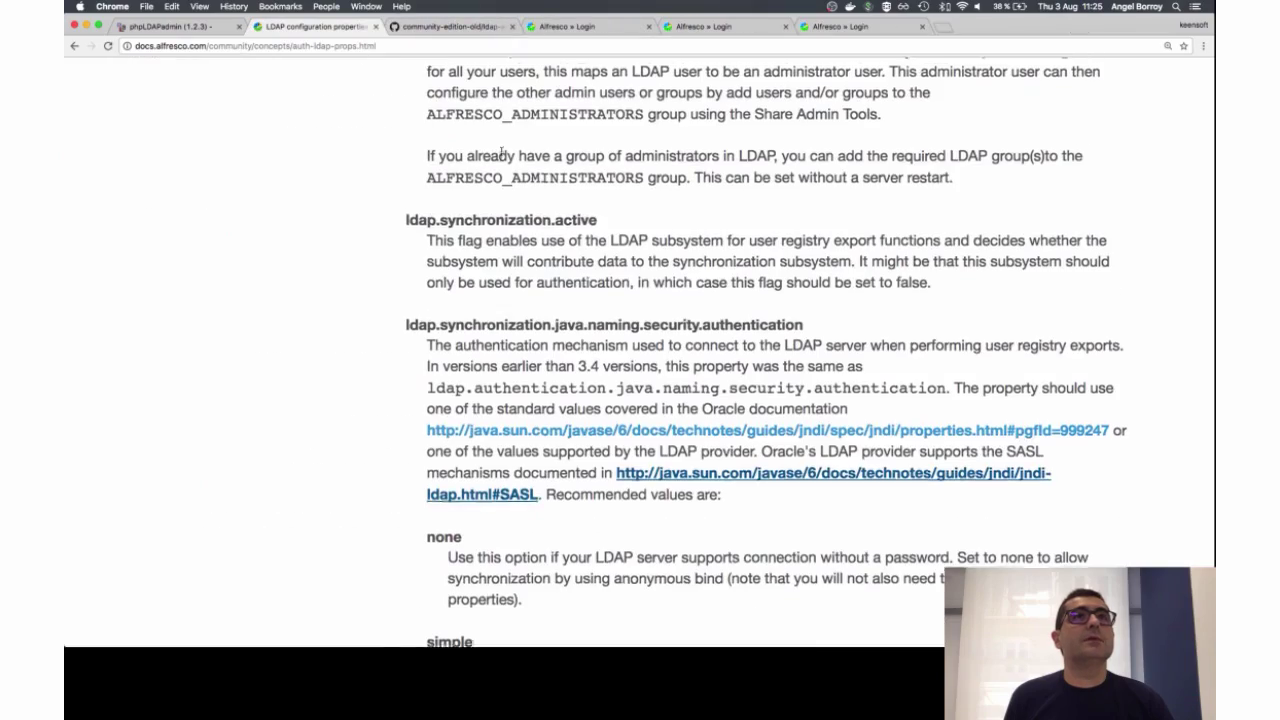
scroll(501, 151, "up", 15)
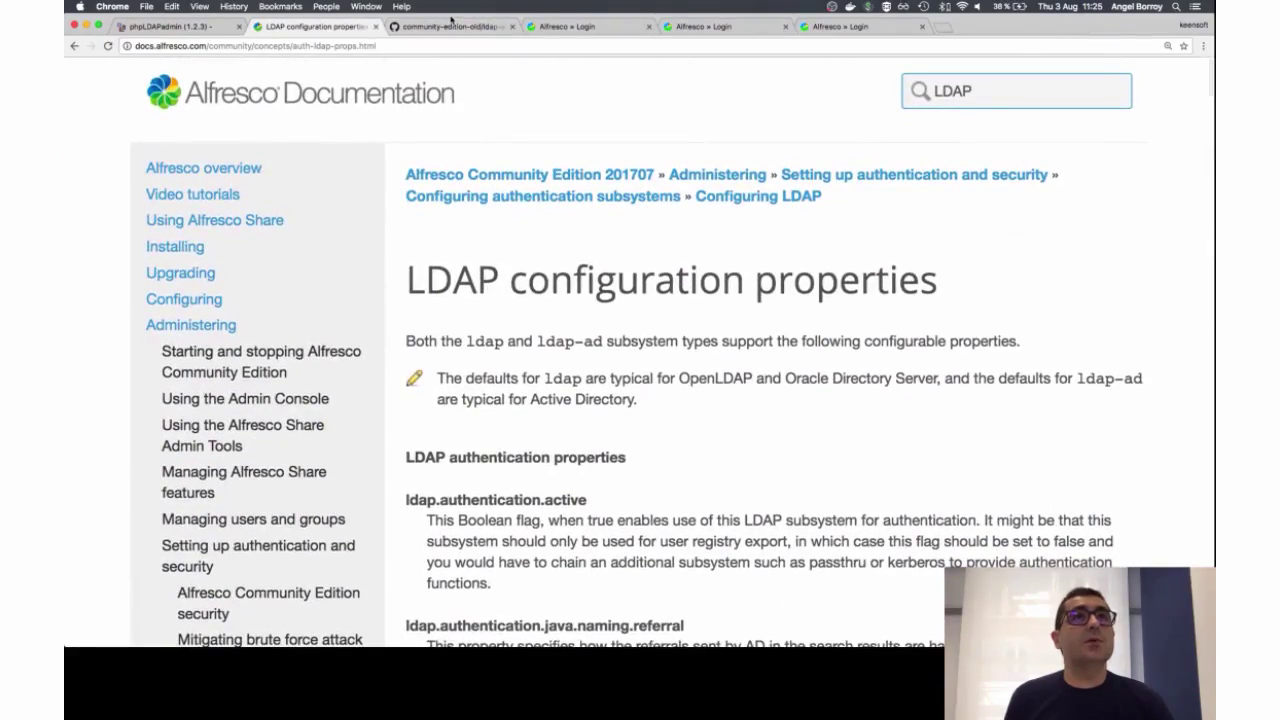
left_click(445, 30)
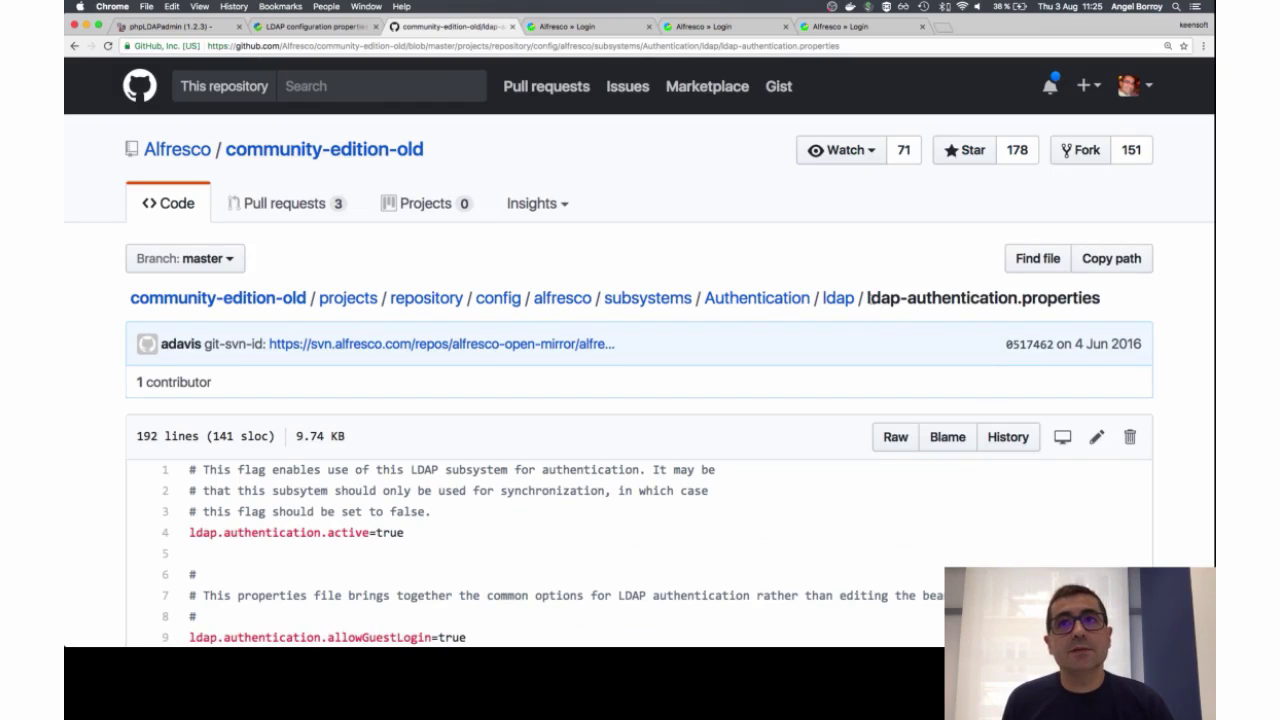
Step: Highlight the file name and the ldap.authentication.active=true line on GitHub, then switch to Pacifist
left_click_drag(866, 297, 1106, 306)
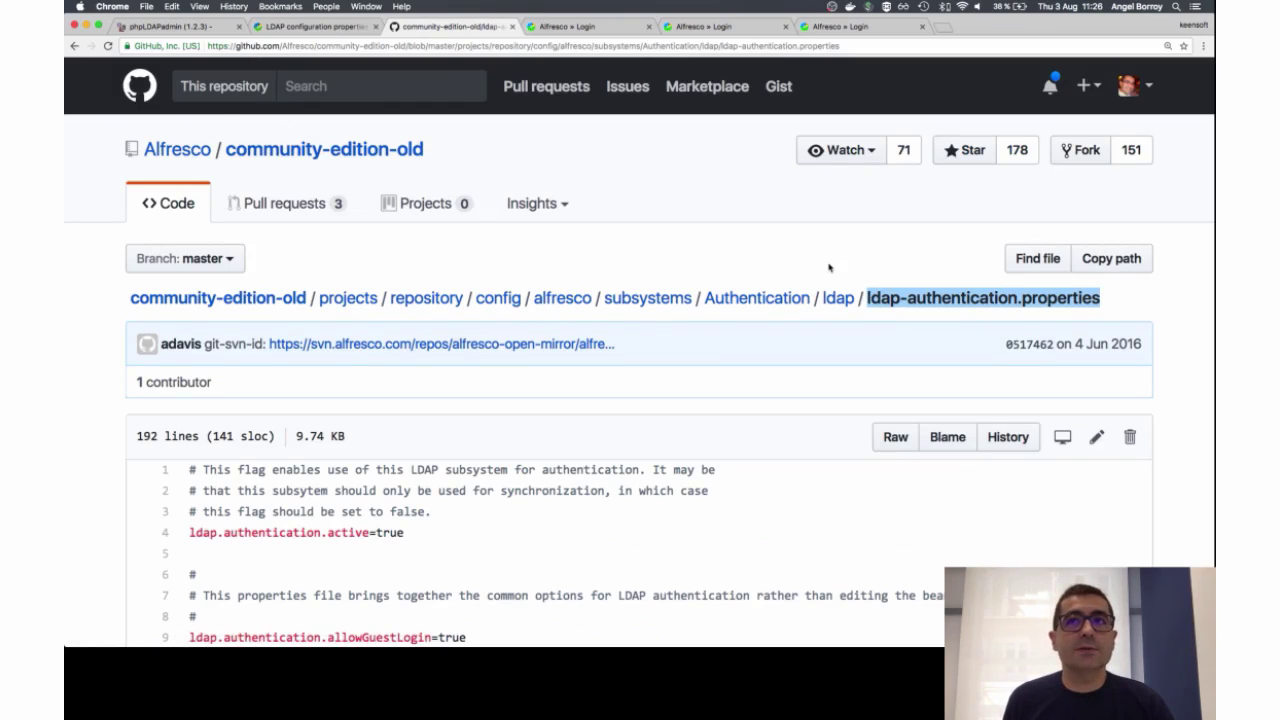
left_click(829, 267)
scroll(740, 360, "down", 4)
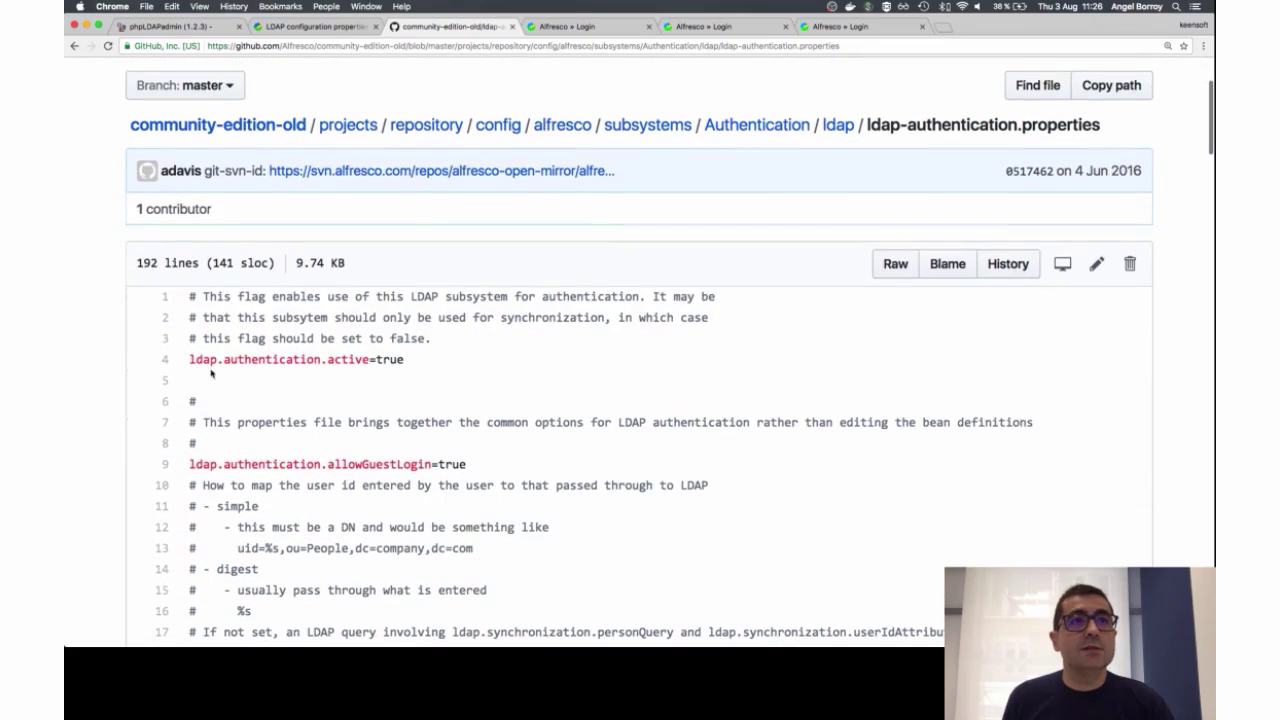
left_click_drag(195, 359, 418, 363)
left_click(418, 363)
scroll(418, 363, "down", 20)
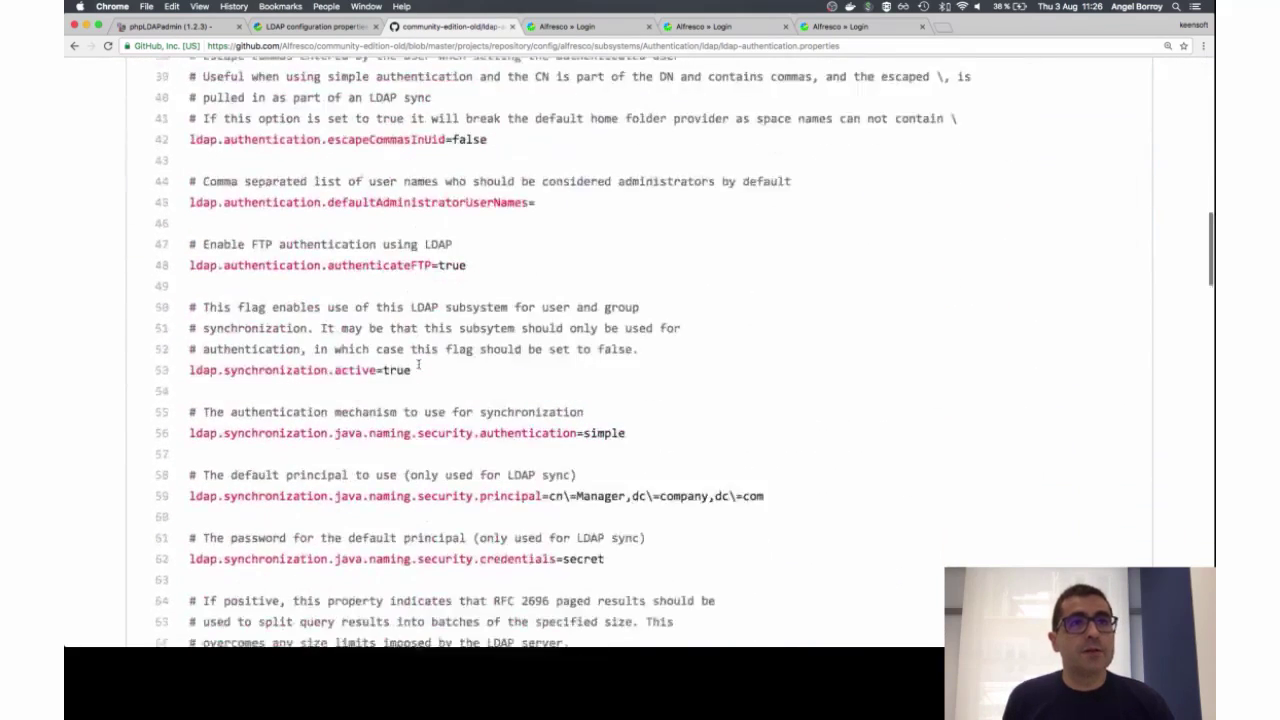
scroll(418, 363, "up", 7)
scroll(418, 363, "up", 15)
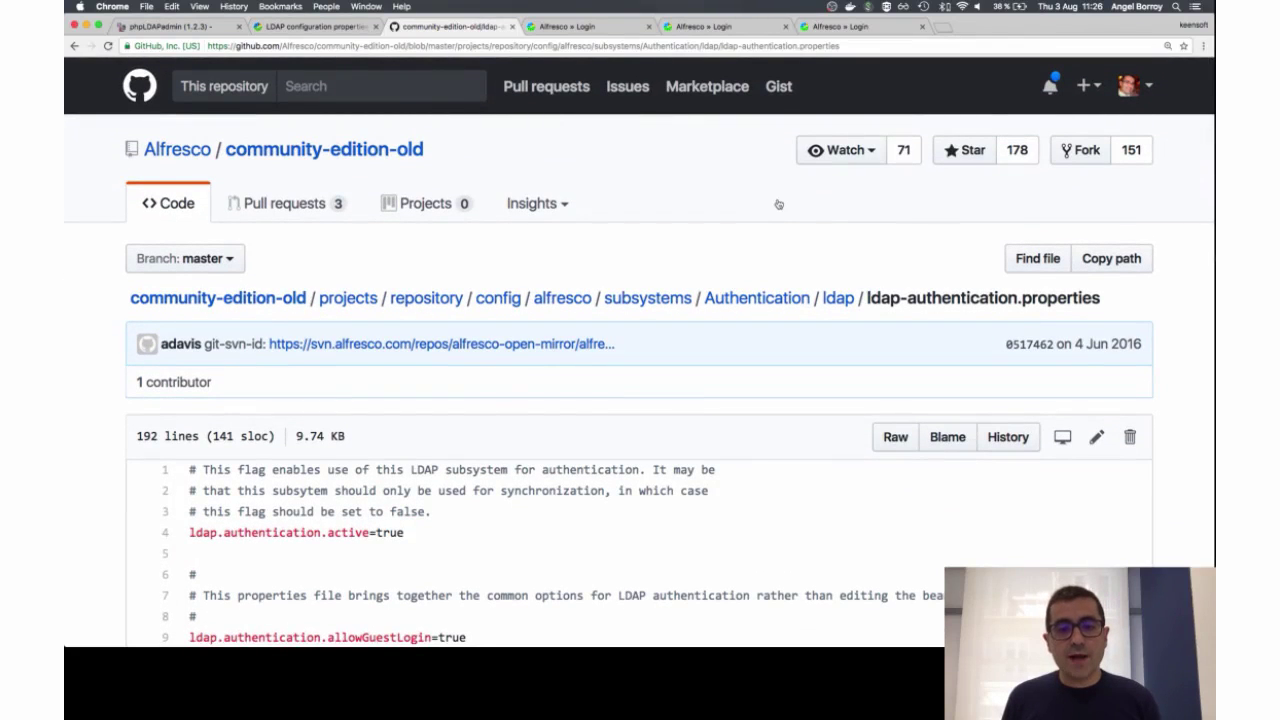
key("super+Tab")
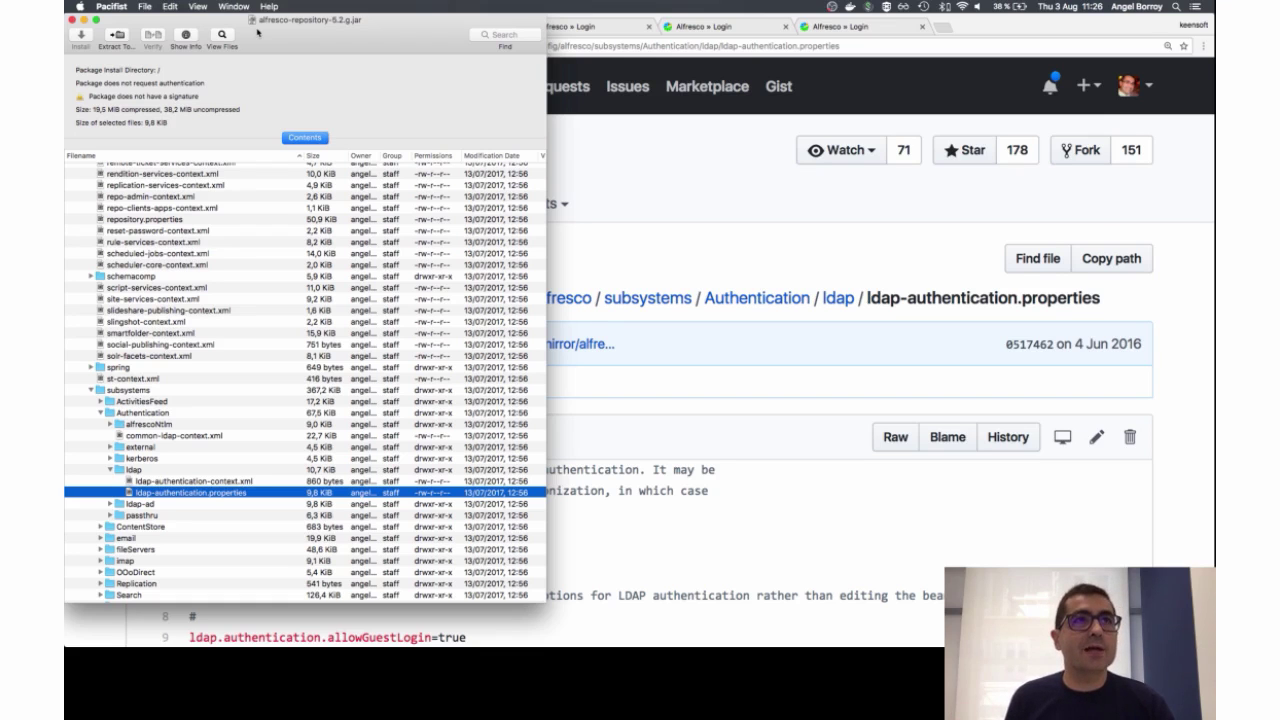
Step: Locate subsystems/Authentication/ldap/ldap-authentication.properties in the jar, then return to the GitHub file
scroll(132, 202, "up", 20)
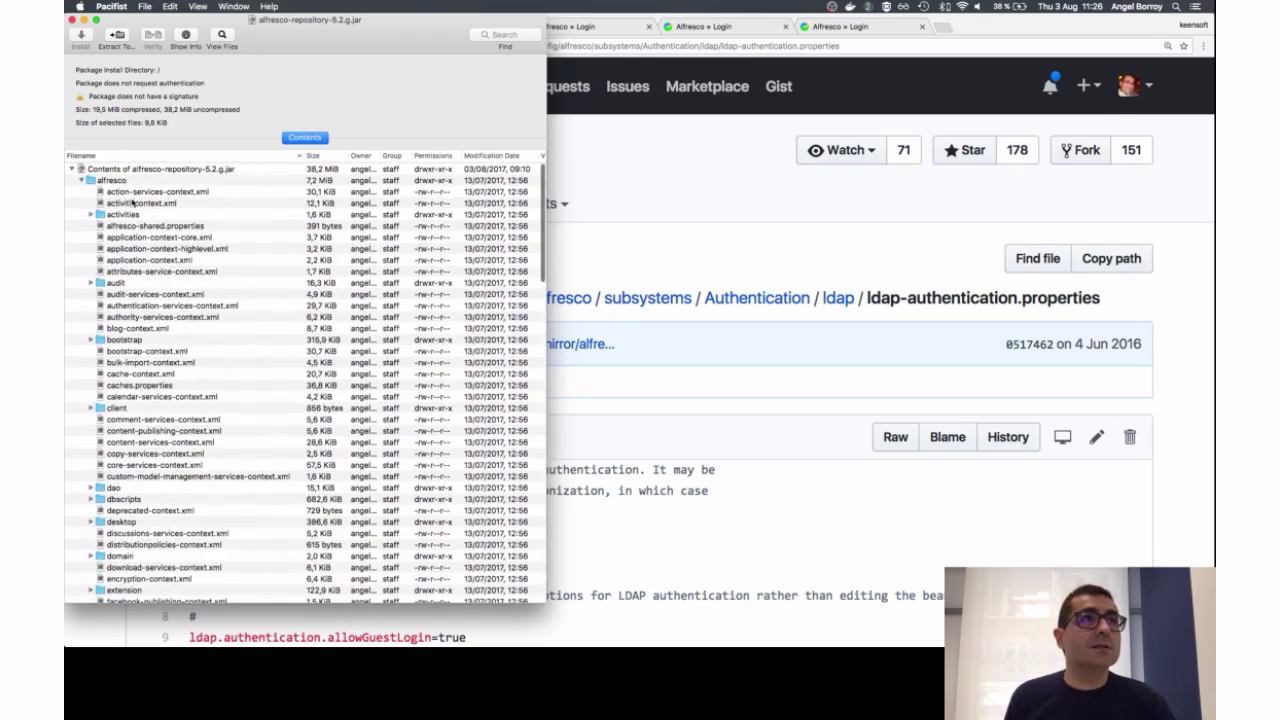
scroll(167, 410, "down", 8)
scroll(168, 408, "down", 10)
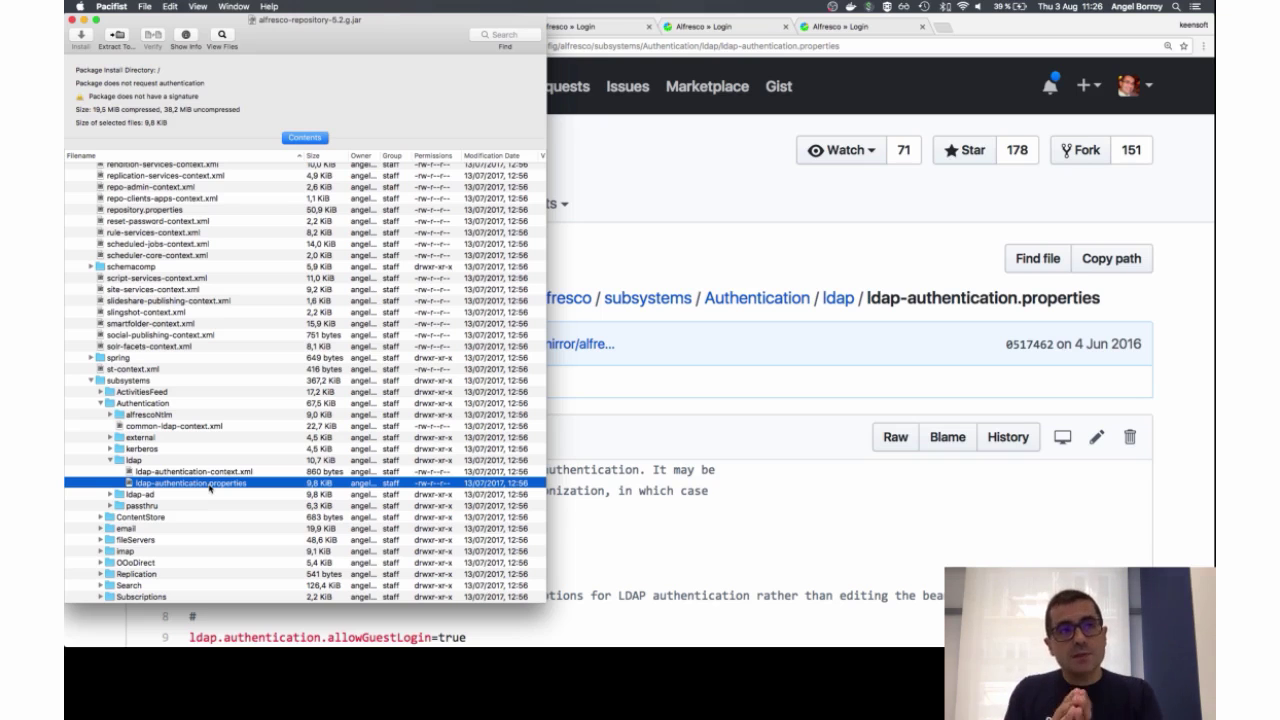
left_click(639, 161)
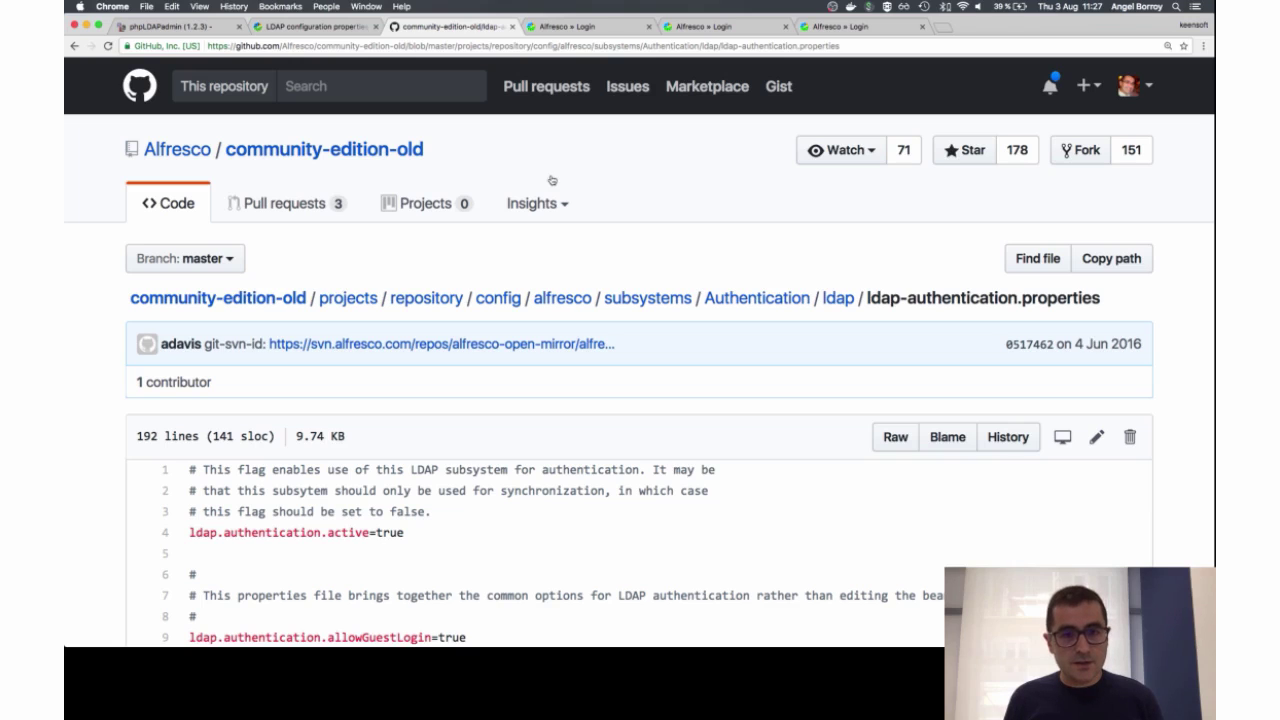
key("super+Tab")
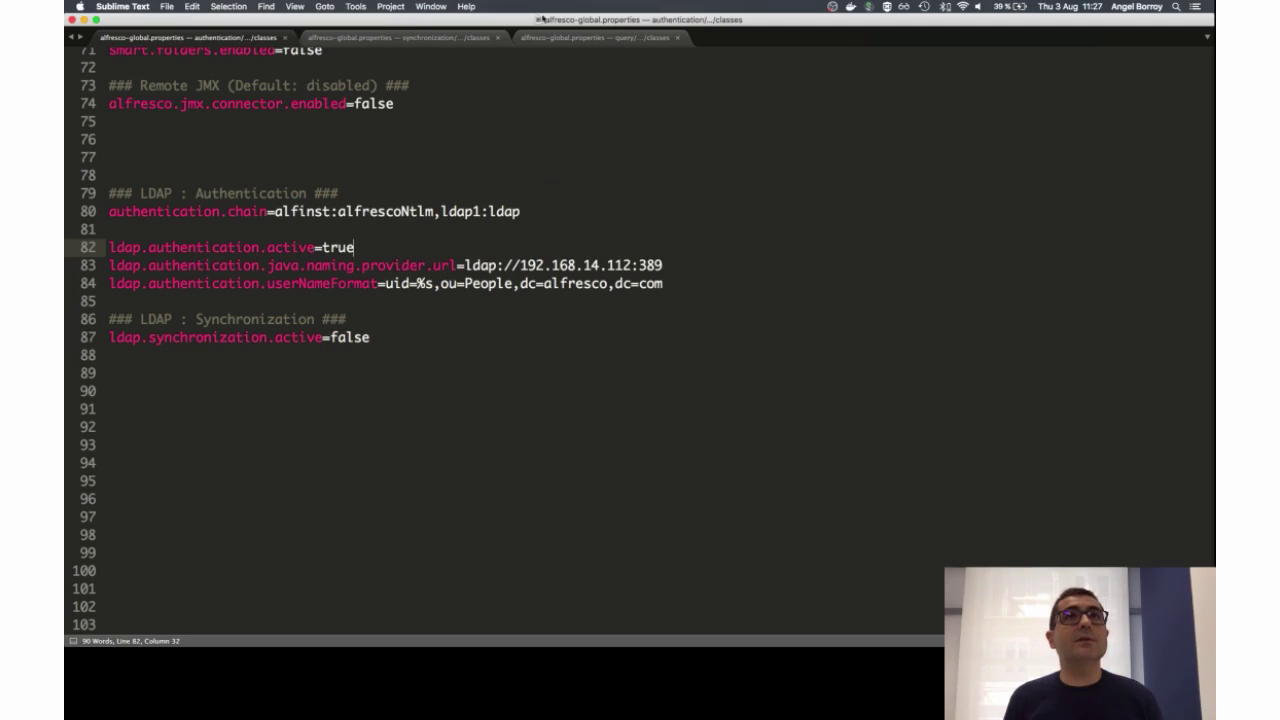
left_click(538, 19, "super")
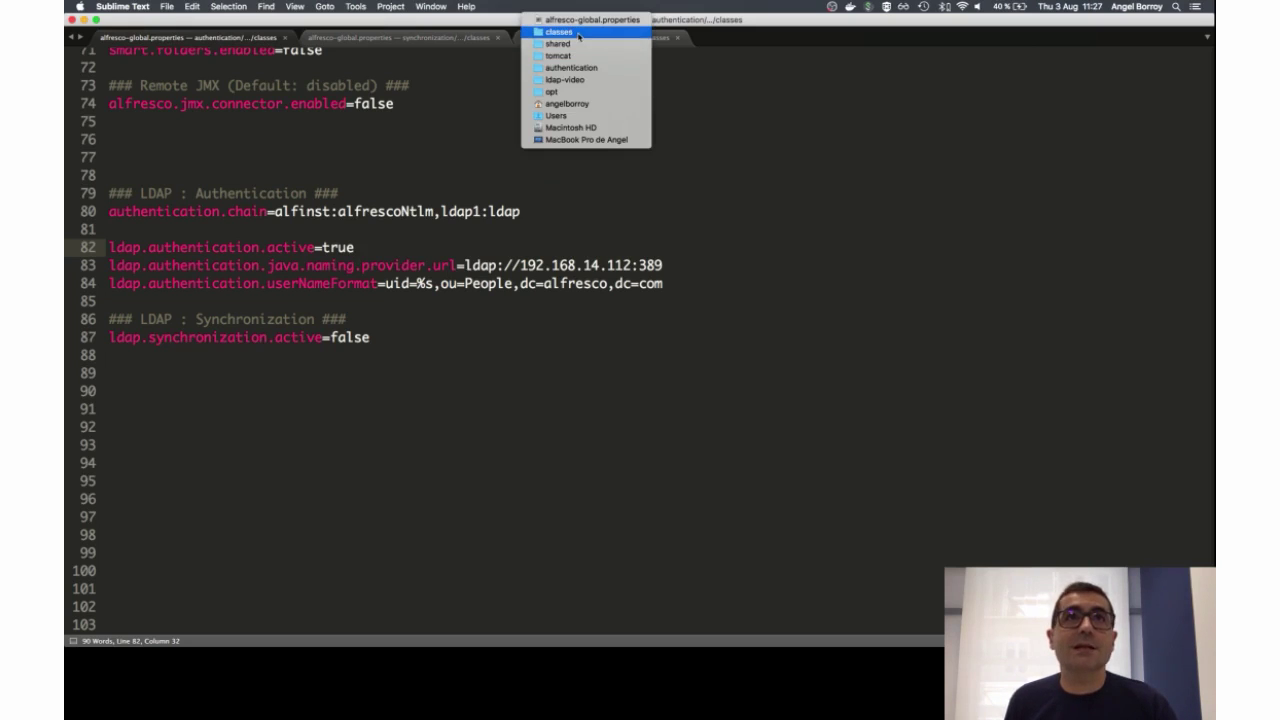
left_click(354, 190)
left_click(354, 192)
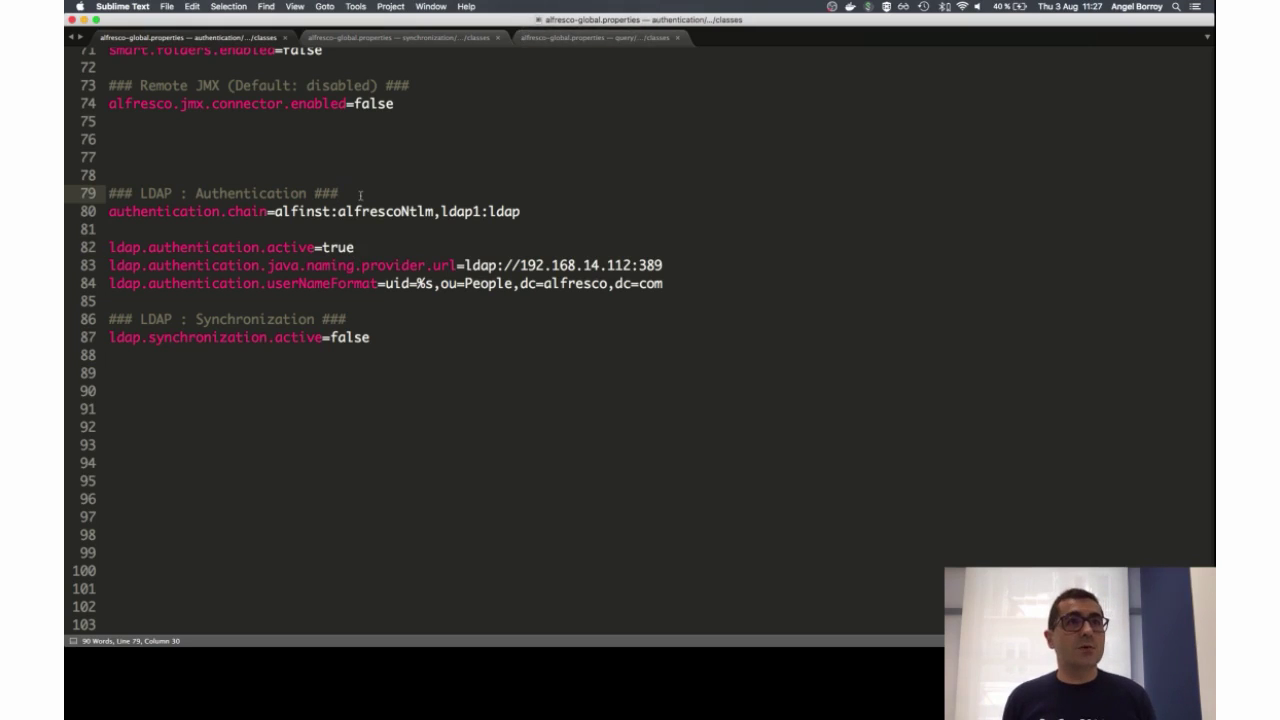
key("Down")
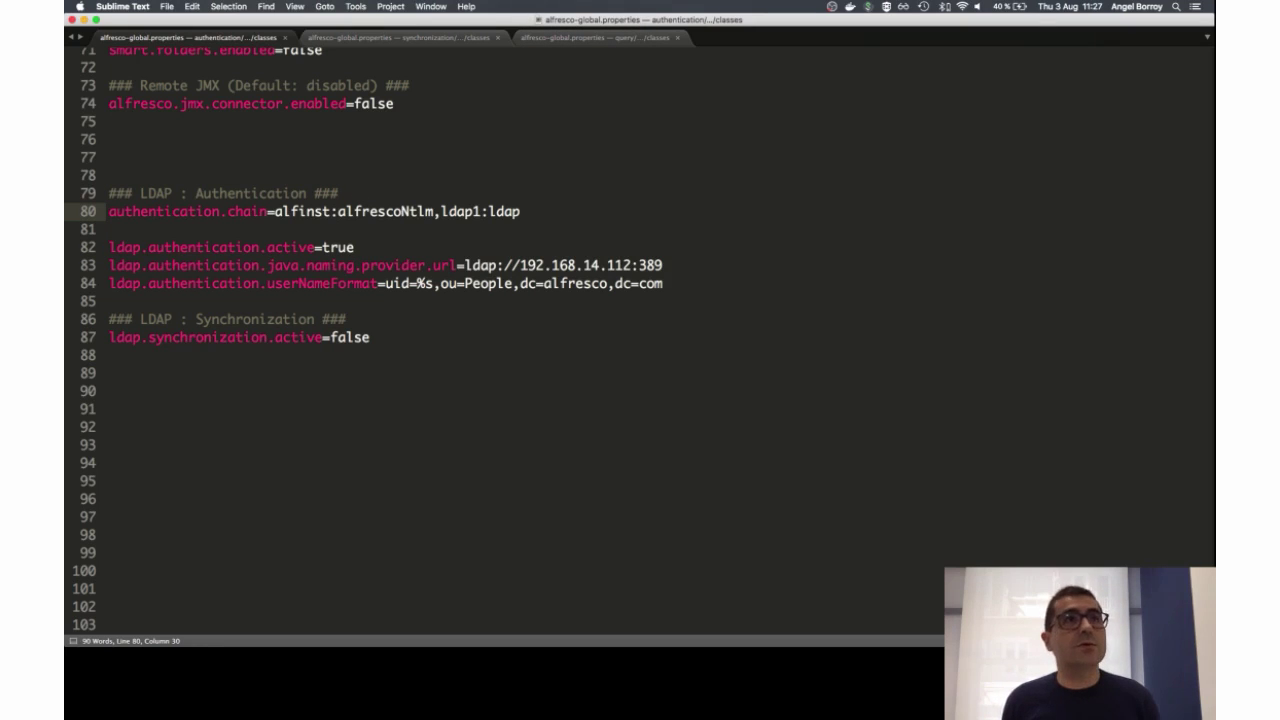
key("shift+Down")
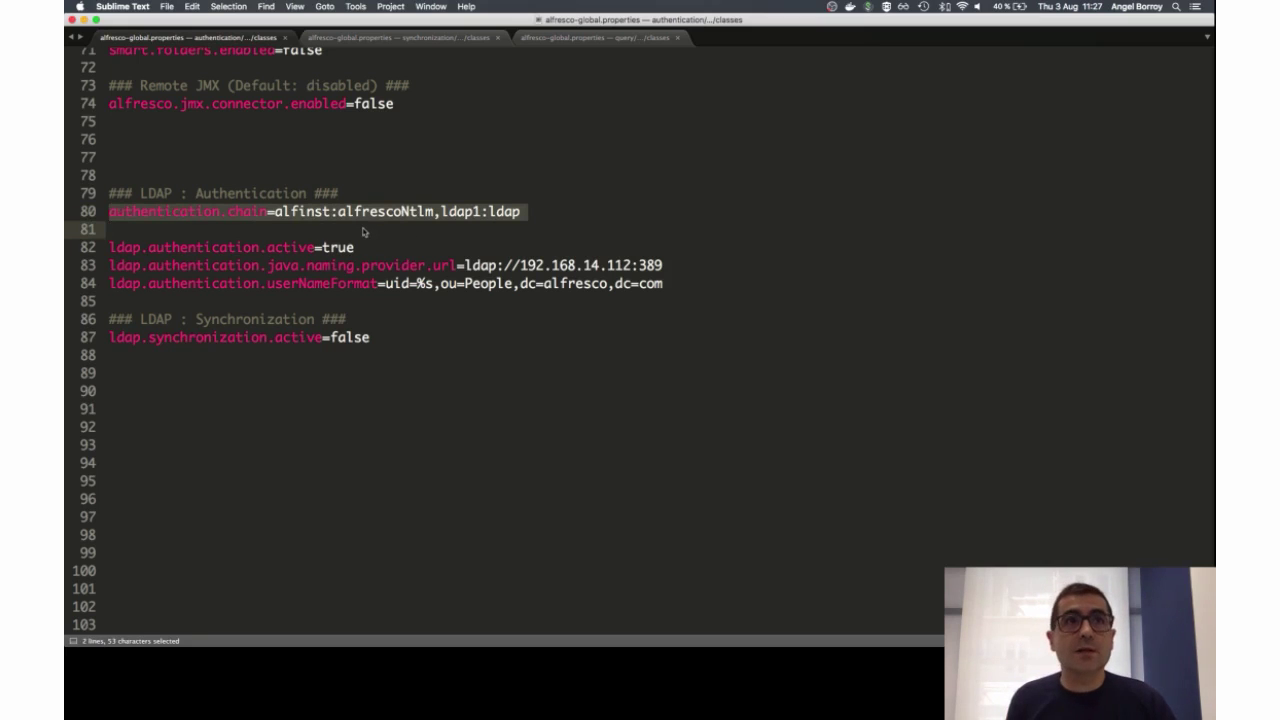
left_click(392, 214)
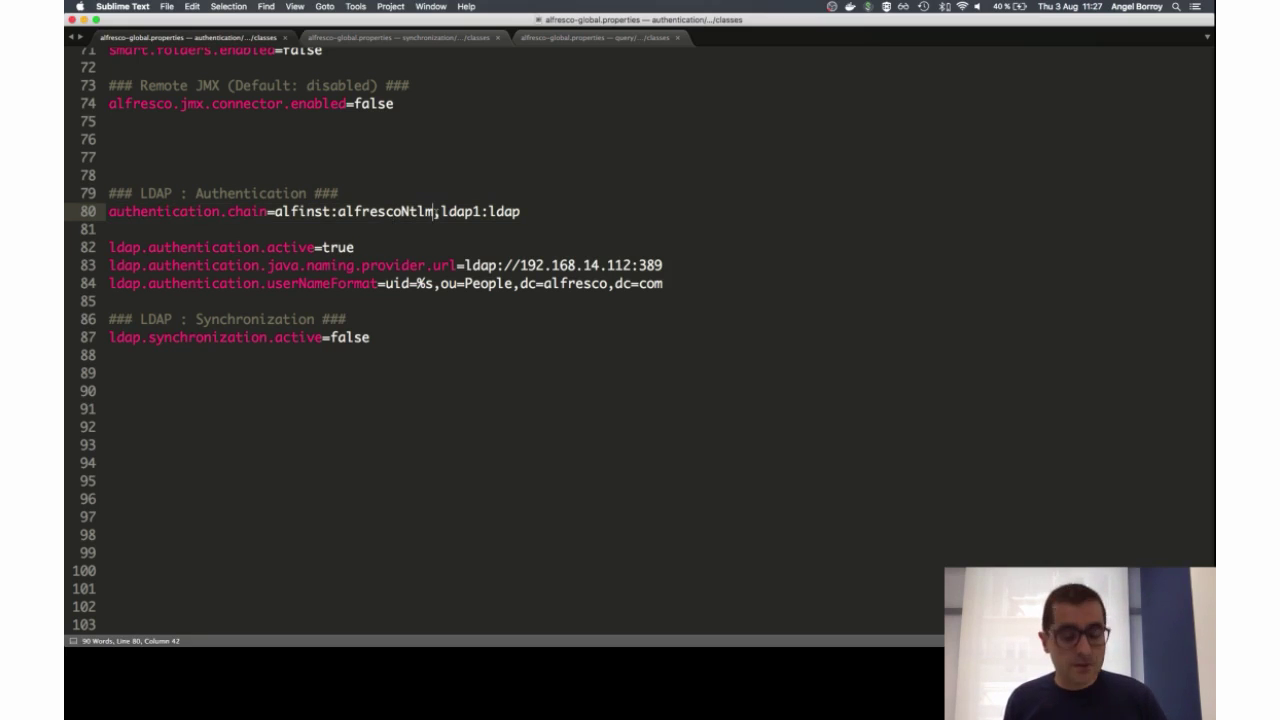
left_click(274, 212, "shift")
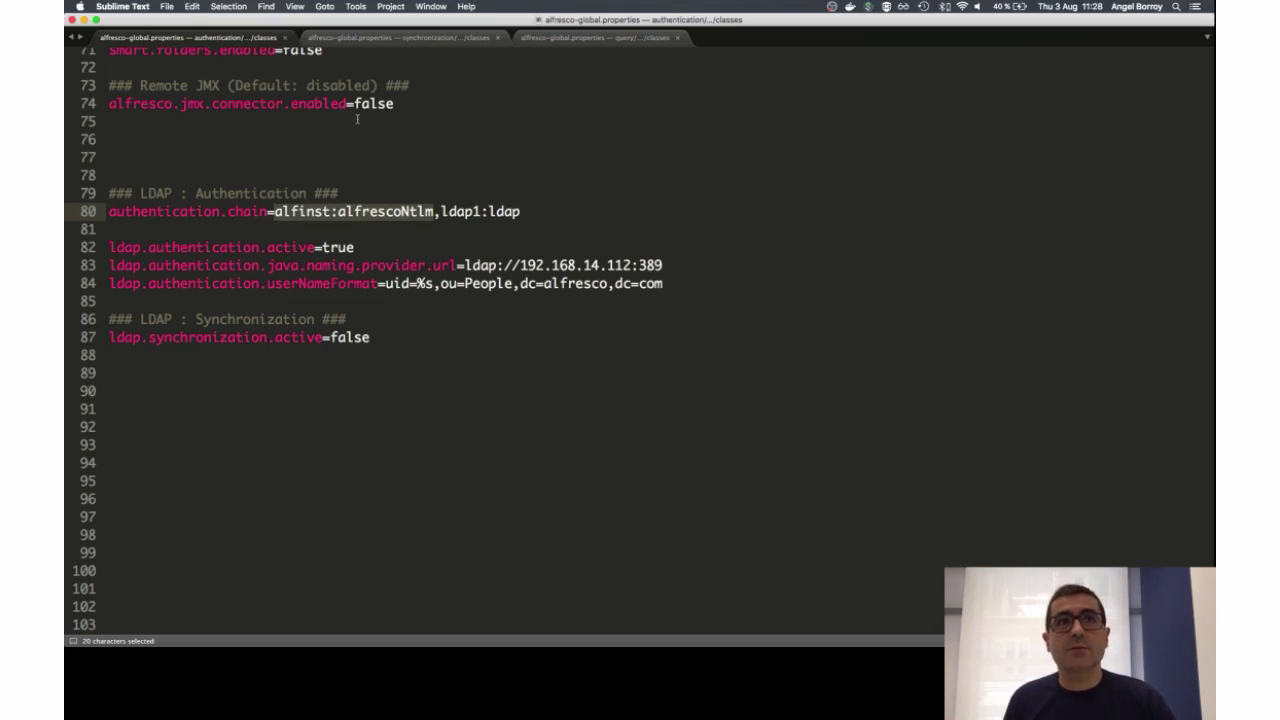
key("Right")
key("Right")
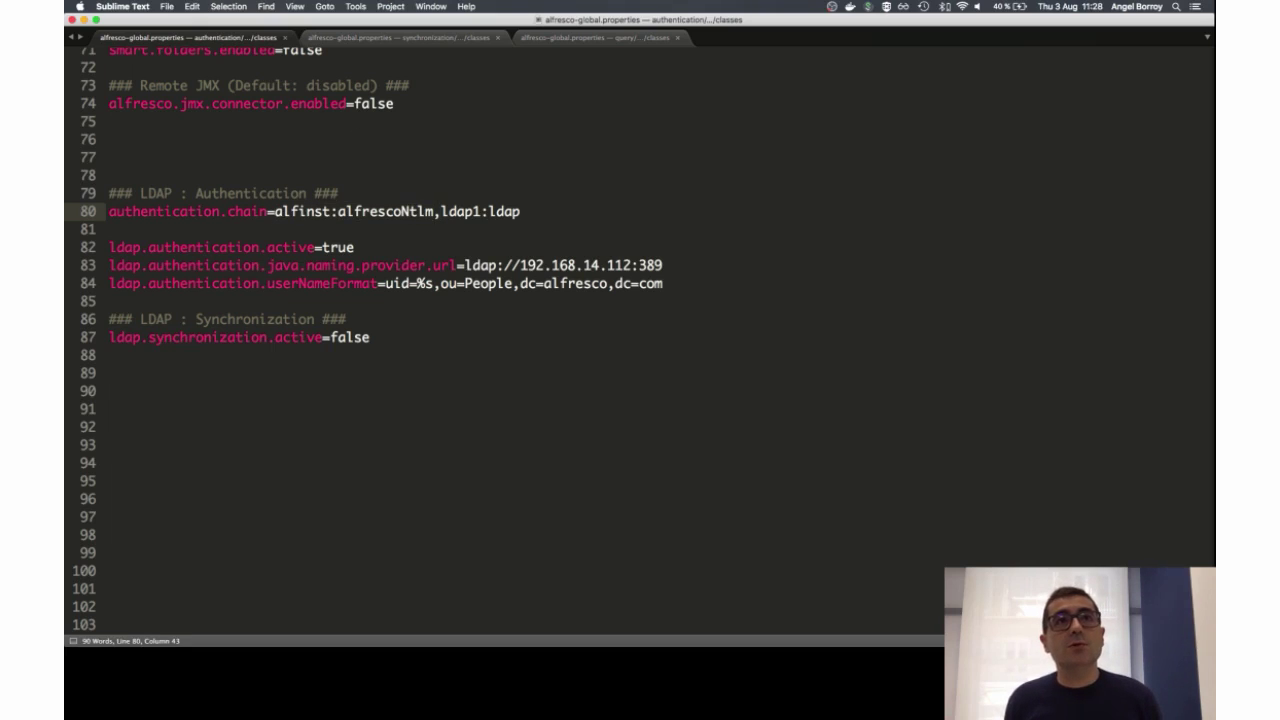
key("super+shift+Right")
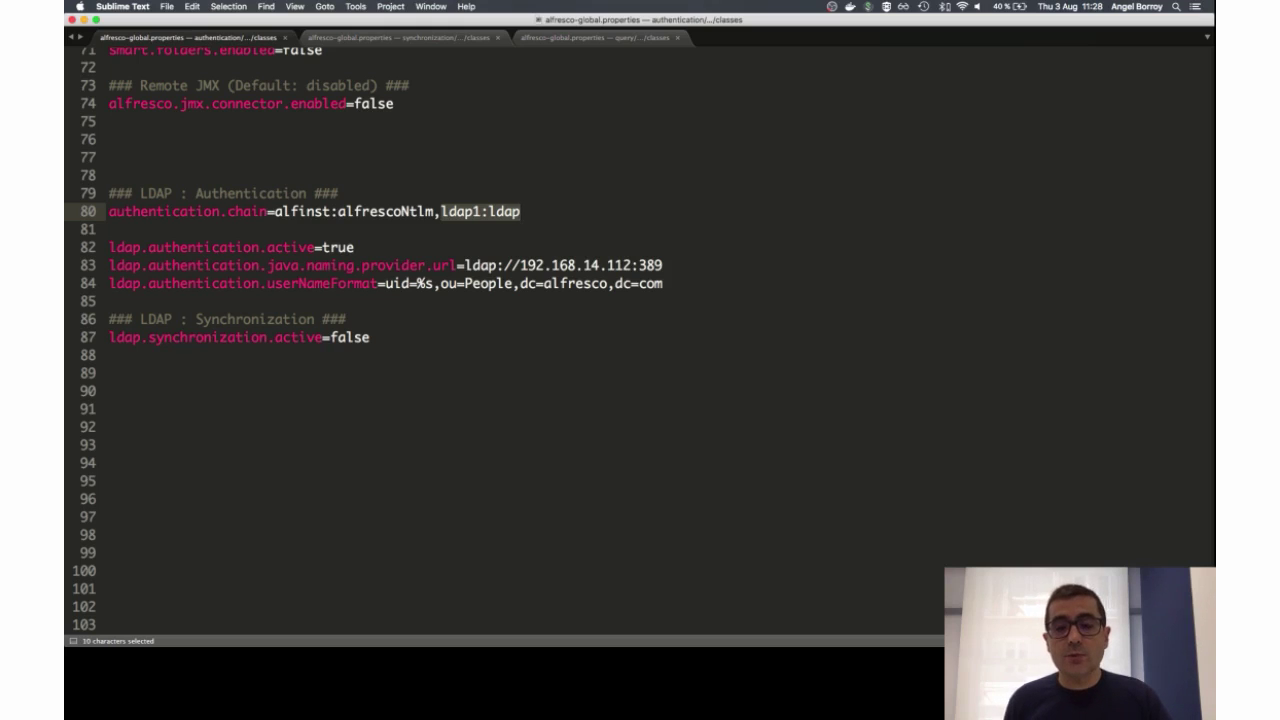
key("Left")
key("Left")
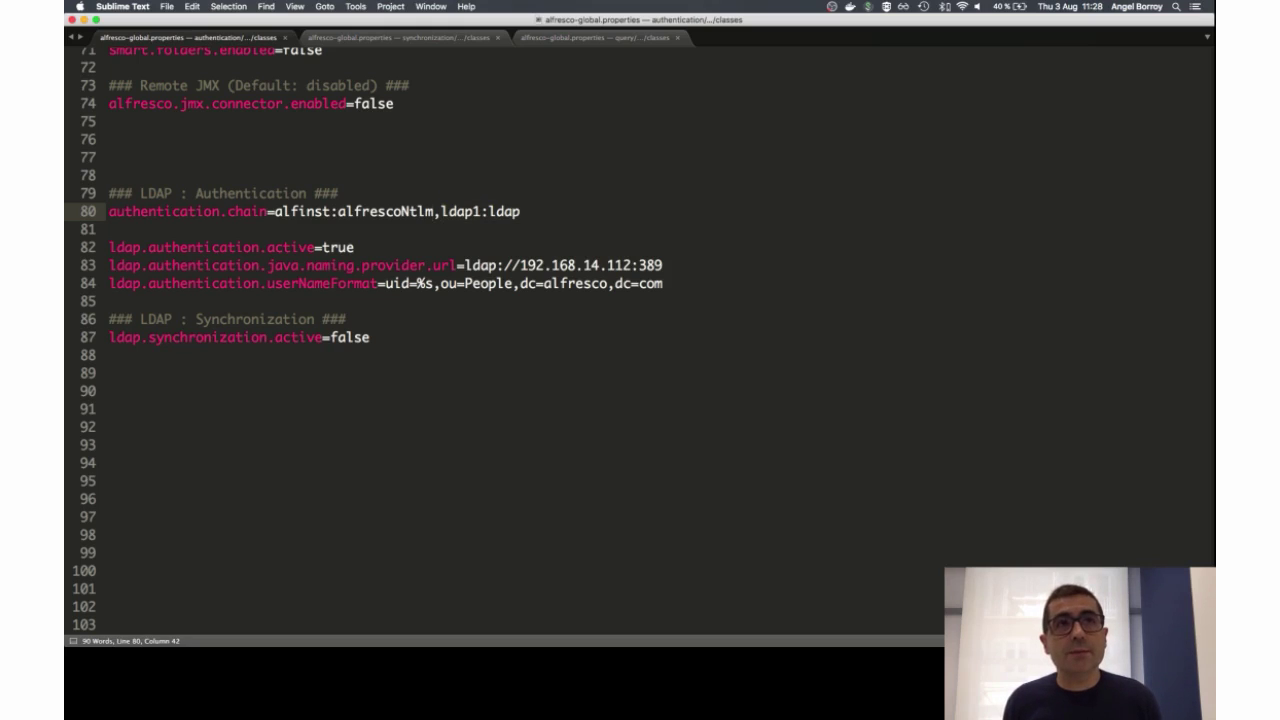
key("Right")
key("shift+super+Right")
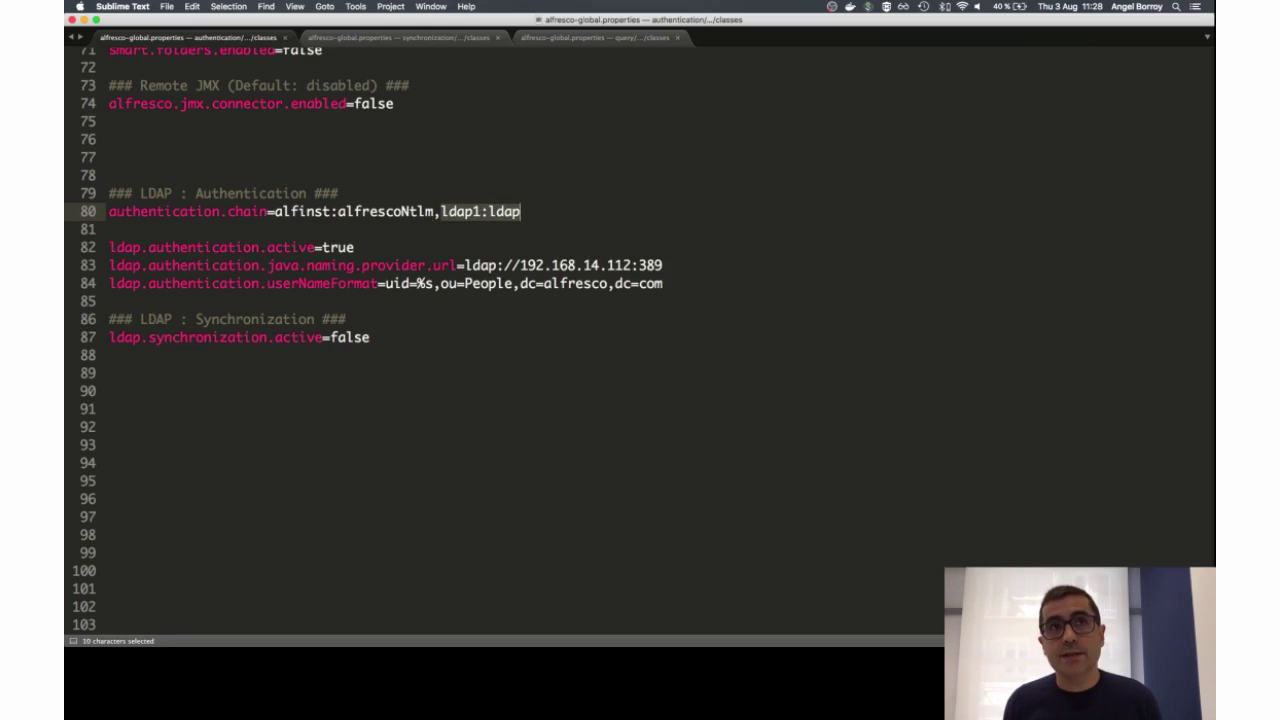
key("Right")
key("Left")
key("Left")
key("Left")
key("Left")
key("Left")
key("Left")
key("Left")
key("Left")
key("Left")
key("Left")
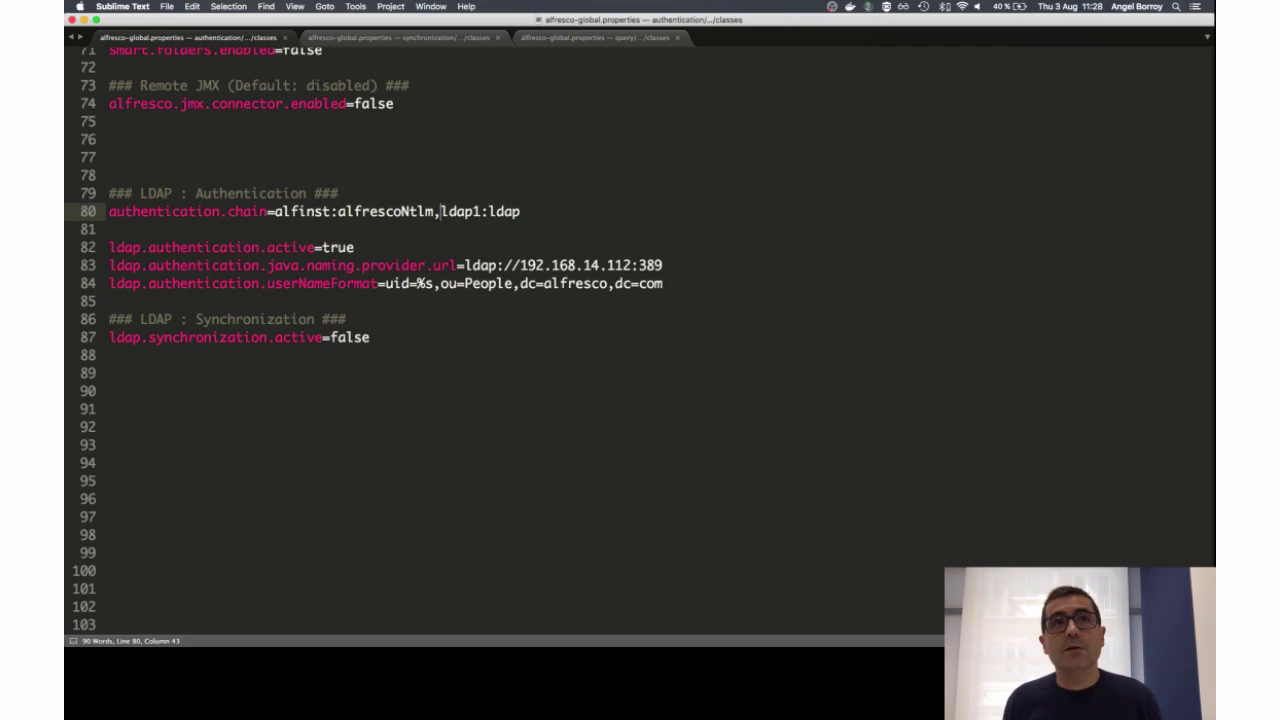
key("shift+Left")
key("shift+Left")
key("shift+Left")
key("shift+Left")
key("shift+Left")
key("shift+Left")
key("shift+Left")
key("shift+Left")
key("shift+Left")
key("shift+Left")
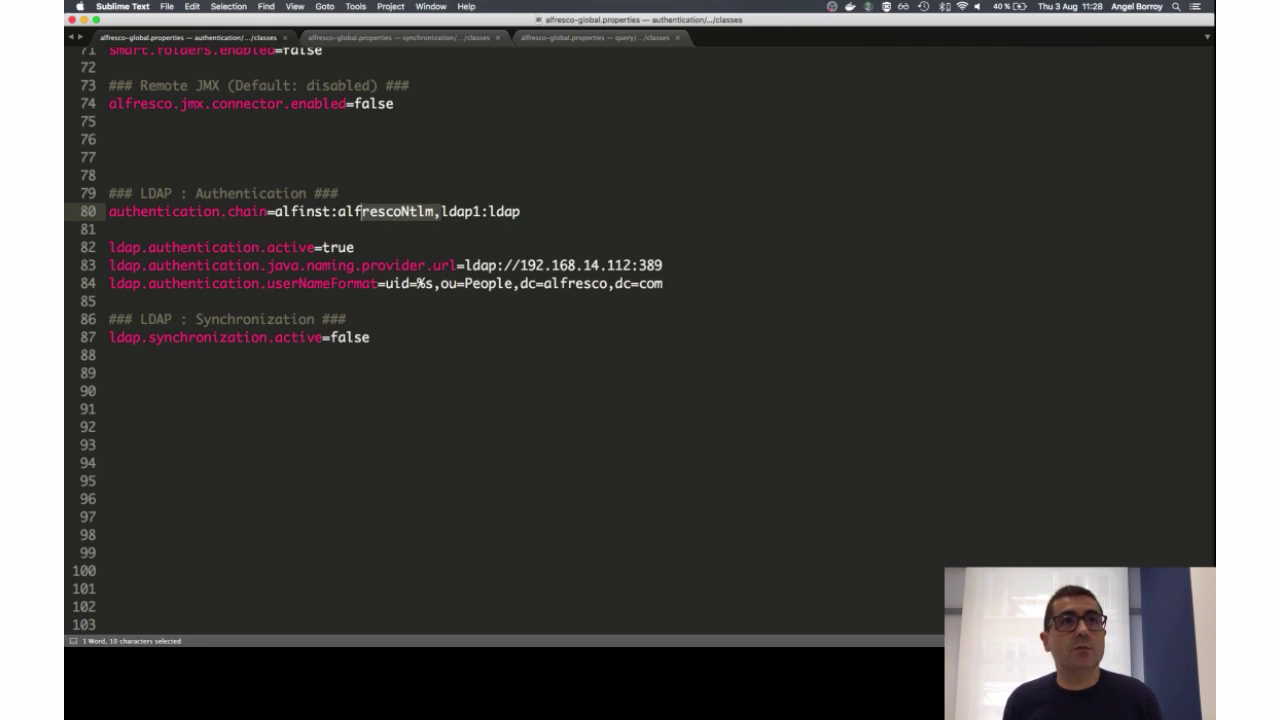
key("shift+Left")
key("shift+Left")
key("shift+Left")
key("shift+Left")
key("shift+Left")
key("shift+Left")
key("shift+Left")
key("shift+Left")
key("shift+Left")
key("shift+Left")
key("shift+Left")
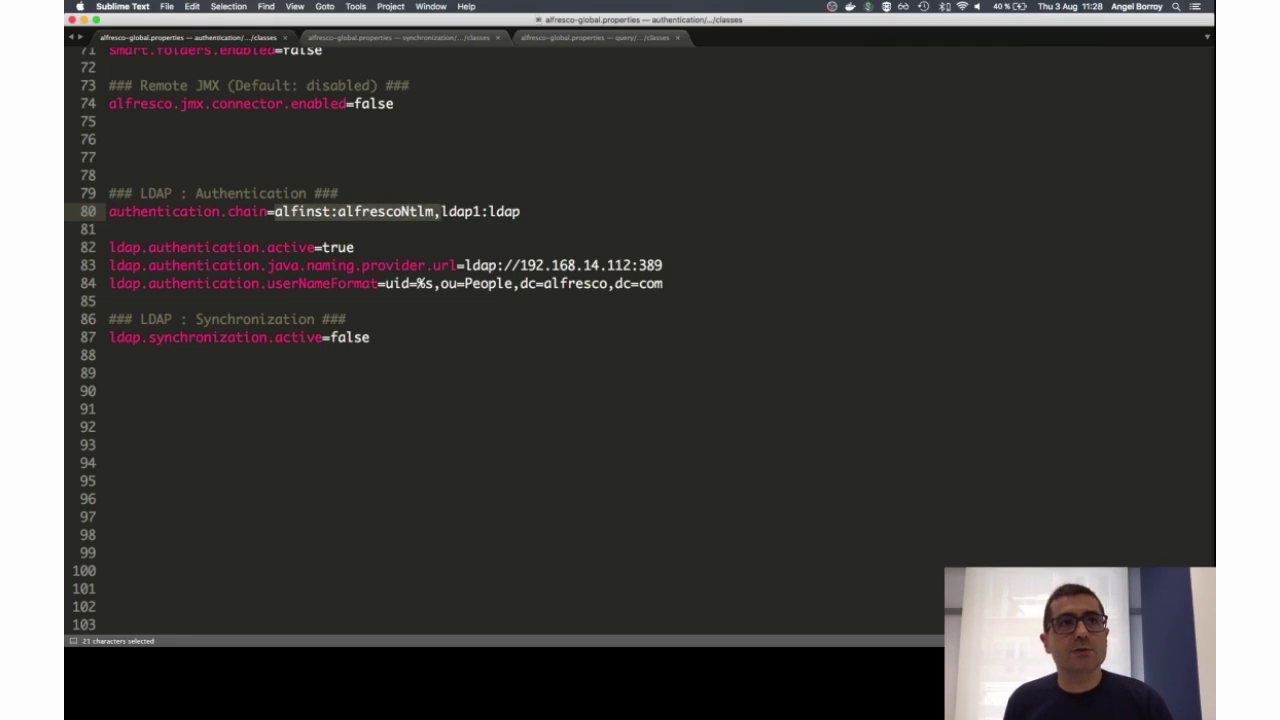
key("Down")
key("Down")
key("super+l")
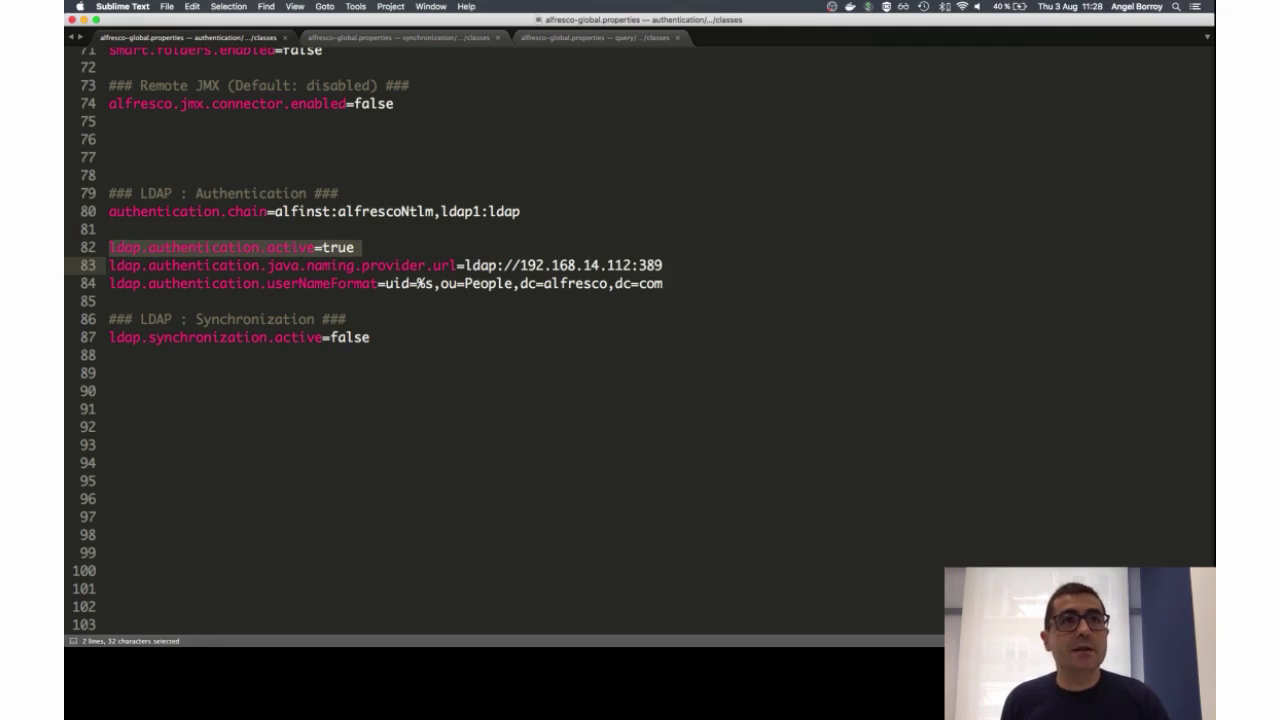
key("Right")
key("super+shift+Right")
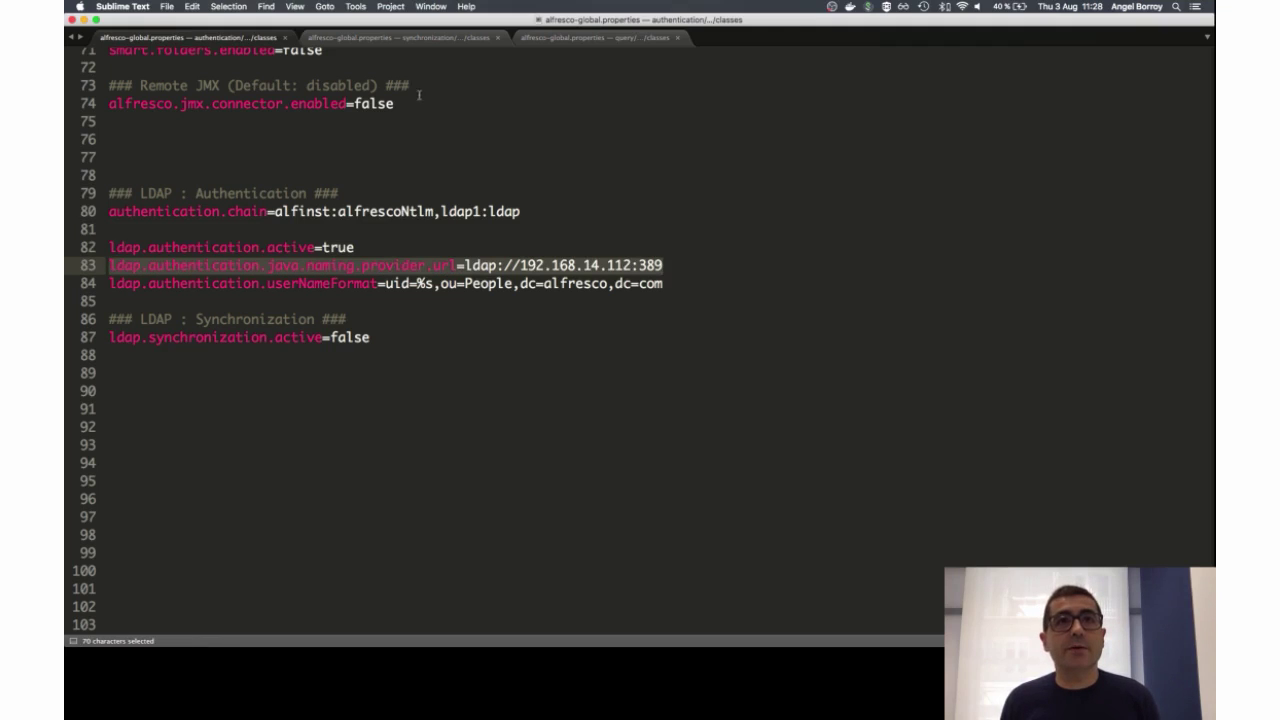
left_click(466, 283)
key("Up")
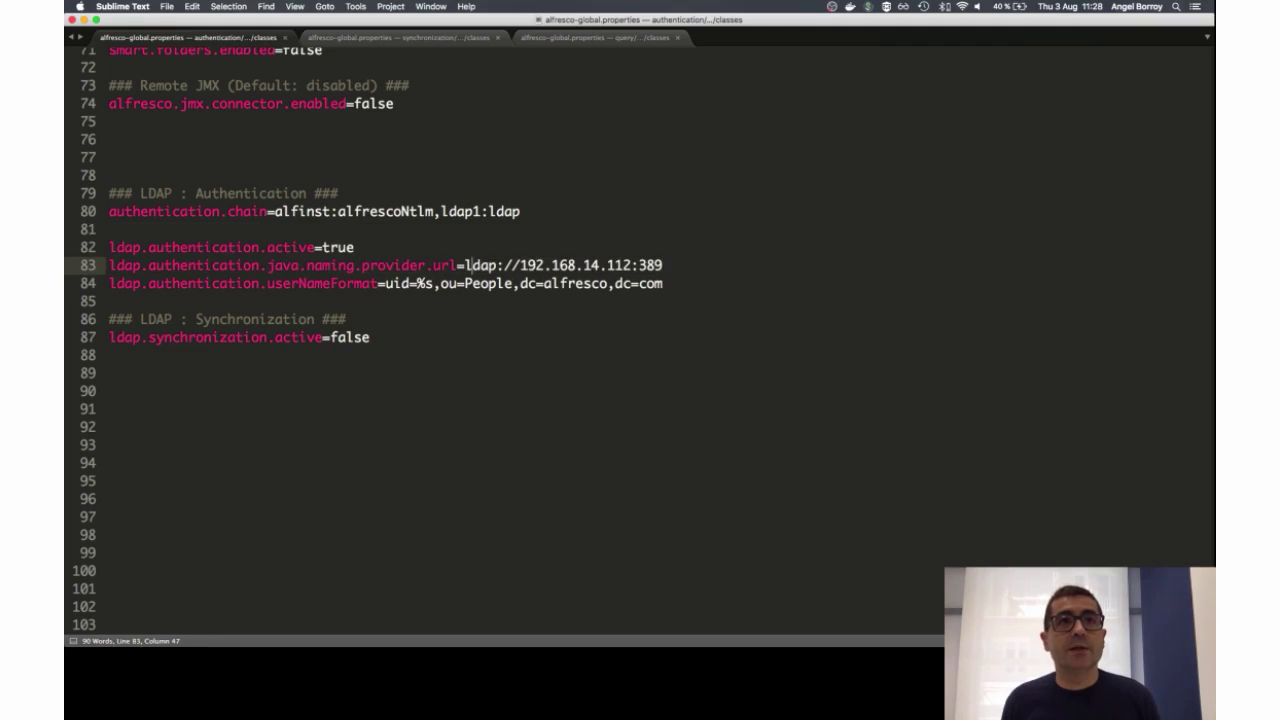
key("super+shift+Right")
left_click(386, 283)
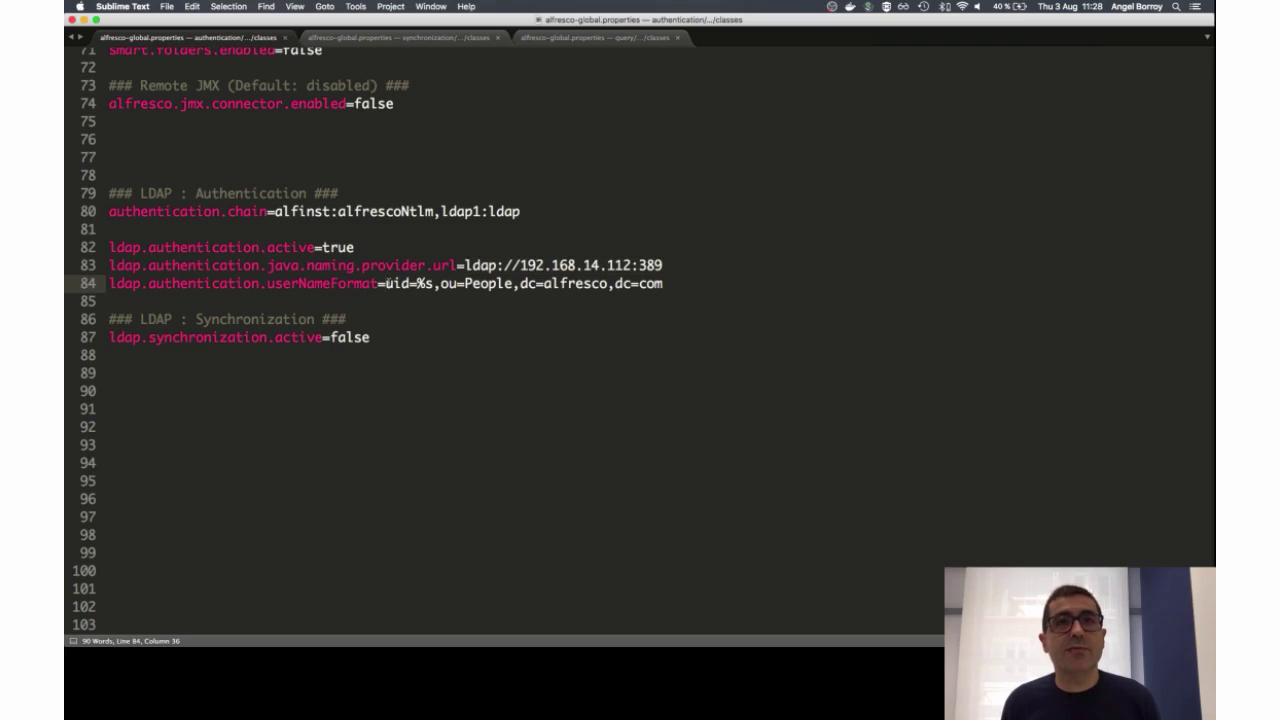
key("Right")
key("Right")
key("Right")
key("Right")
key("Right")
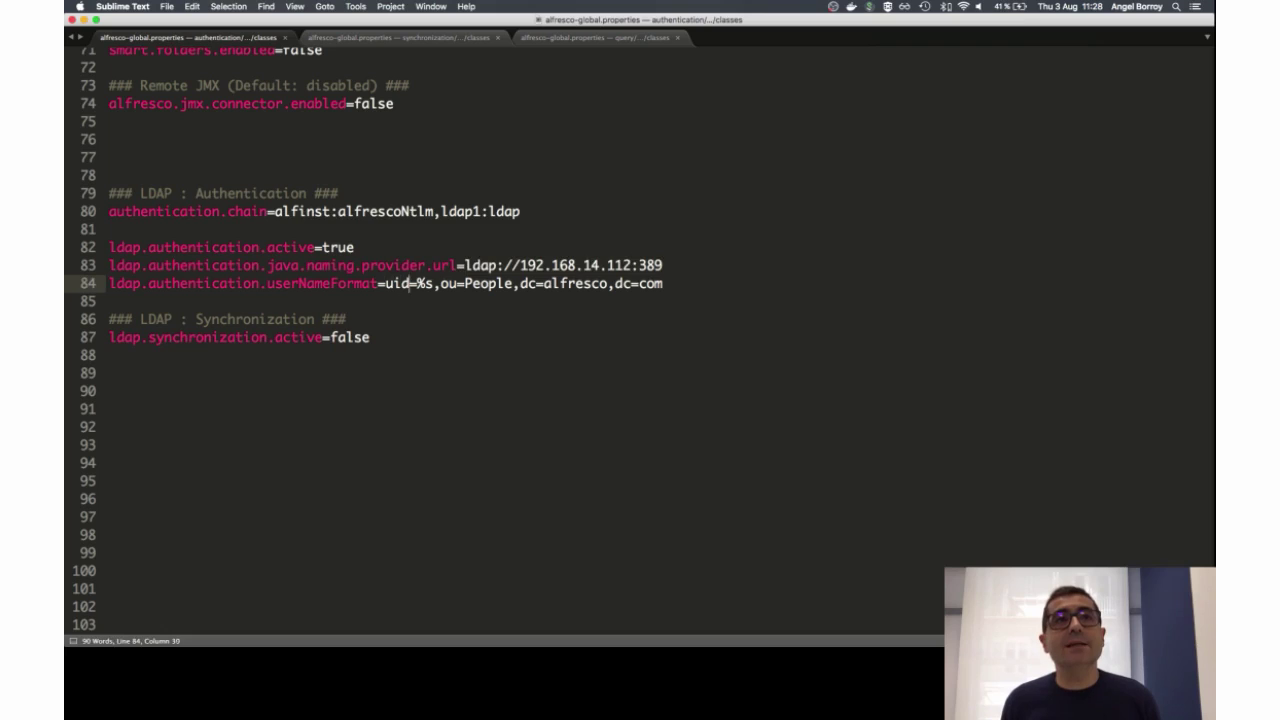
key("shift+Right")
key("shift+Right")
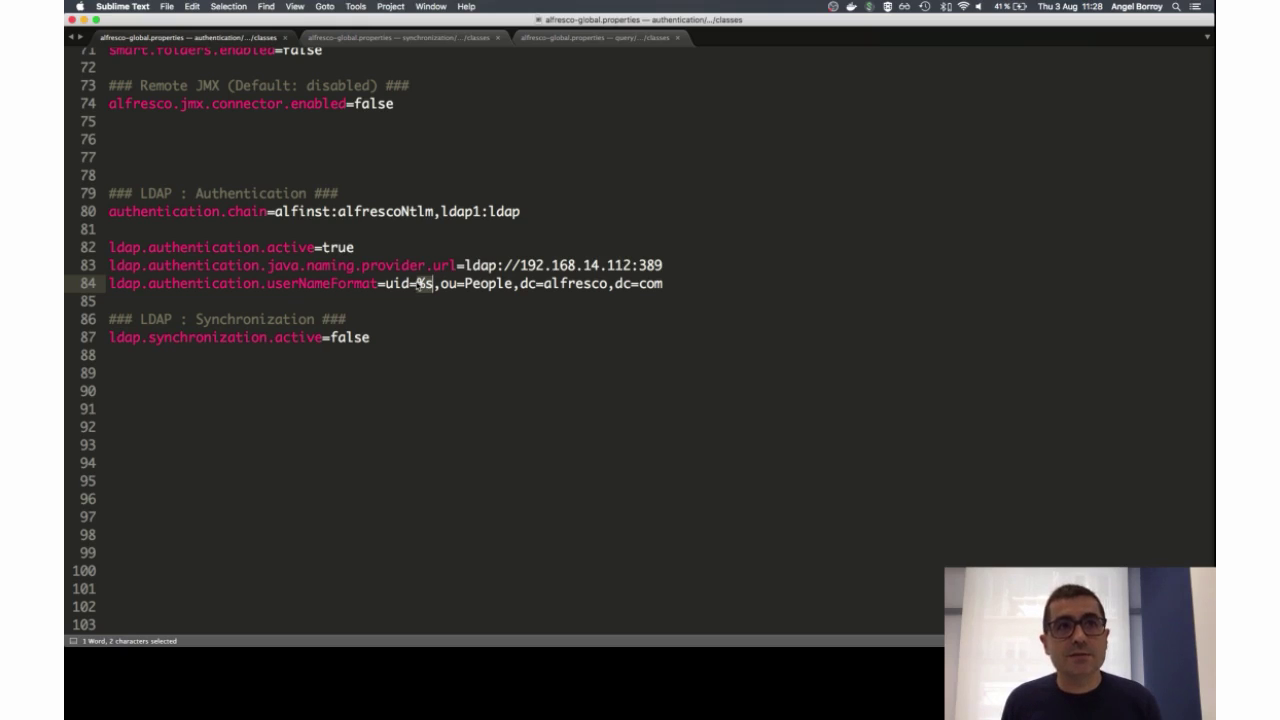
Step: Open a user under ou=People and highlight its uid in the DN uid=…,ou=People,dc=alfresco,dc=com
key("super+Tab")
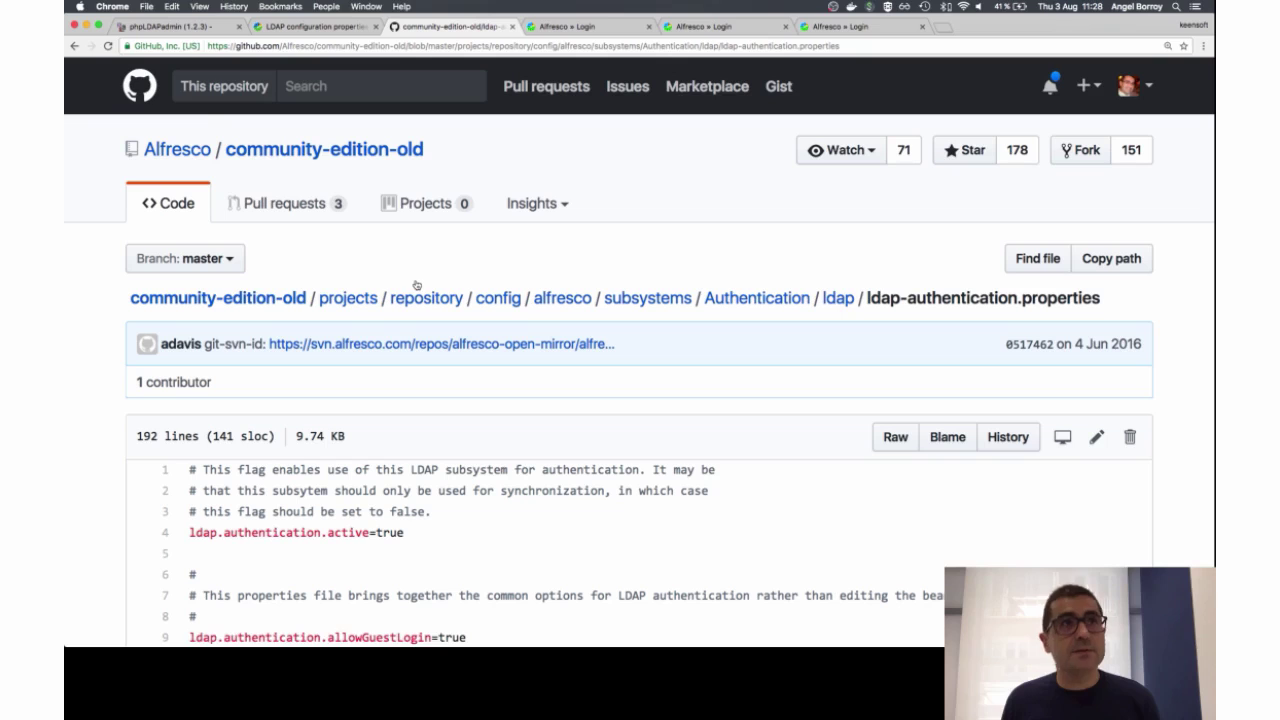
left_click(180, 27)
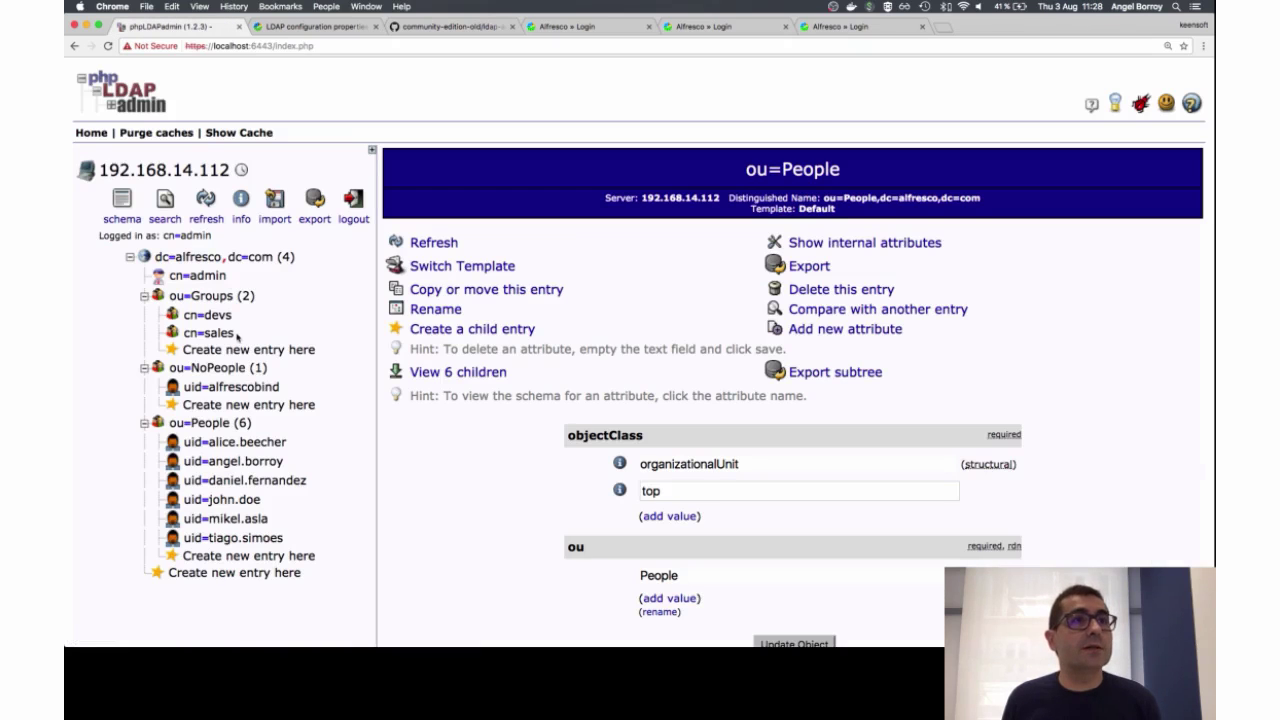
left_click(228, 462)
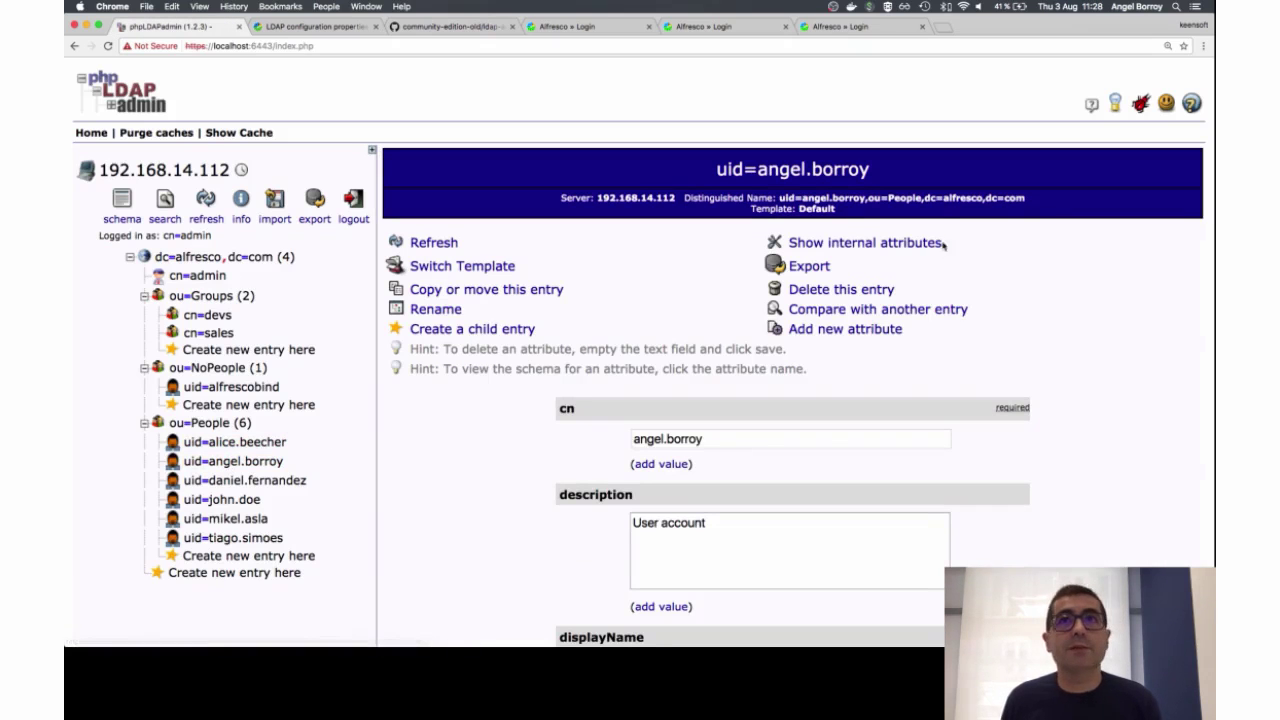
left_click_drag(779, 198, 1026, 199)
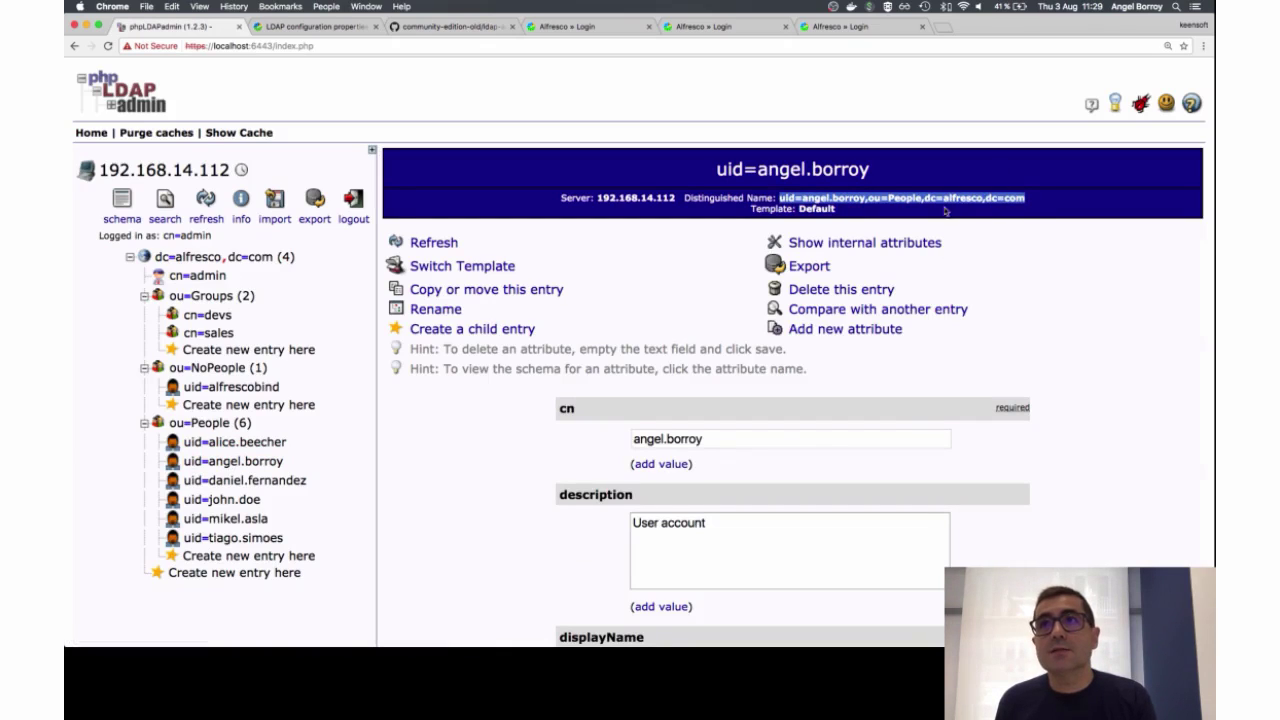
left_click(887, 198)
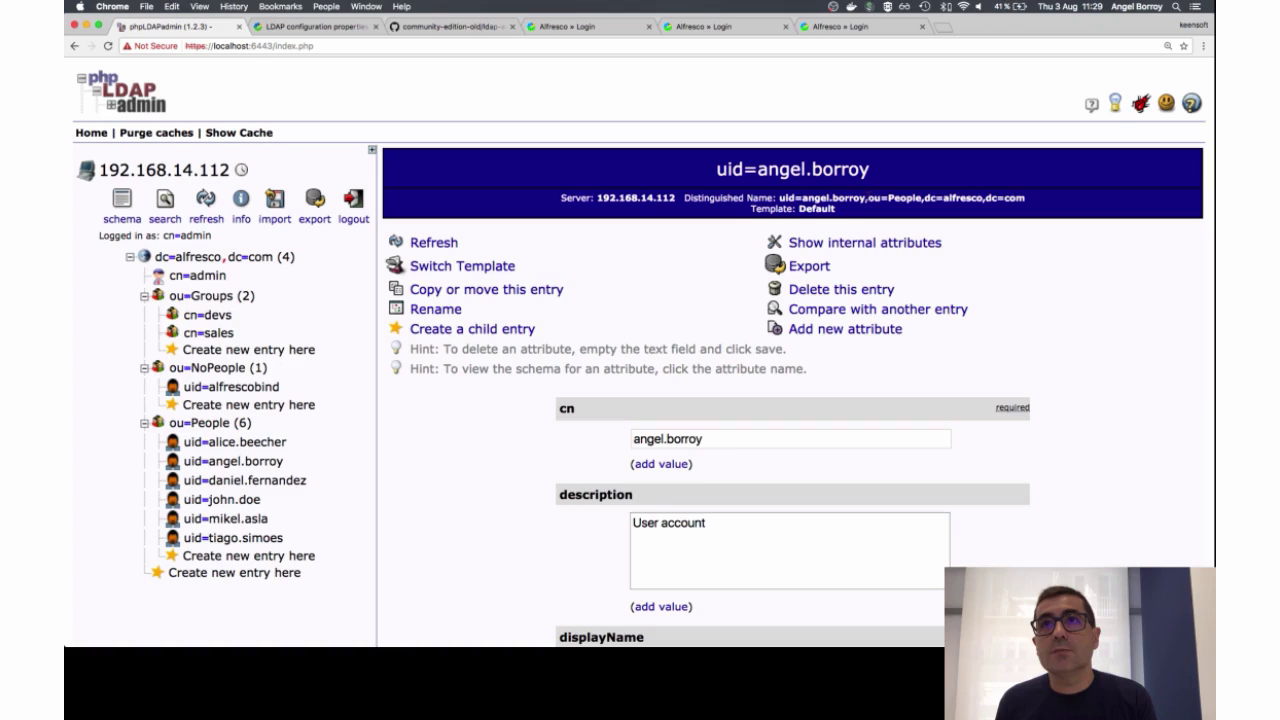
left_click_drag(865, 198, 801, 198)
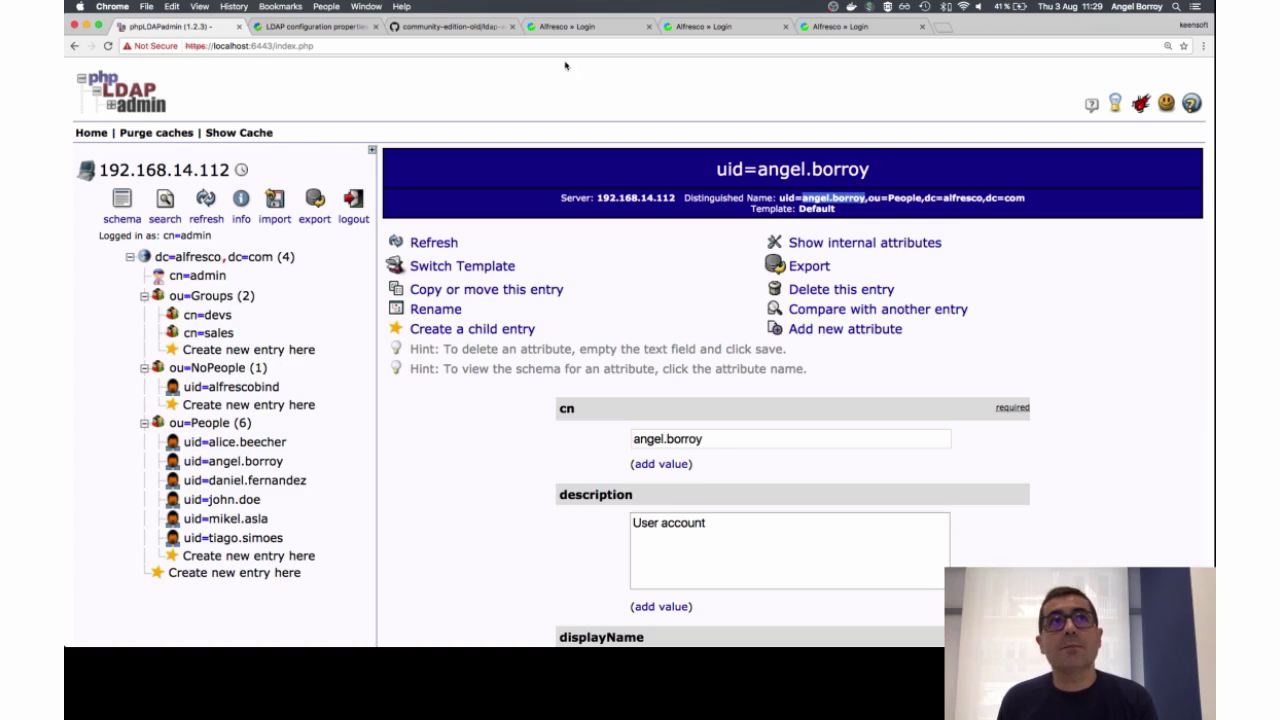
Step: Sign in to Alfresco Share with the LDAP user's username and password
left_click(598, 27)
left_click(570, 360)
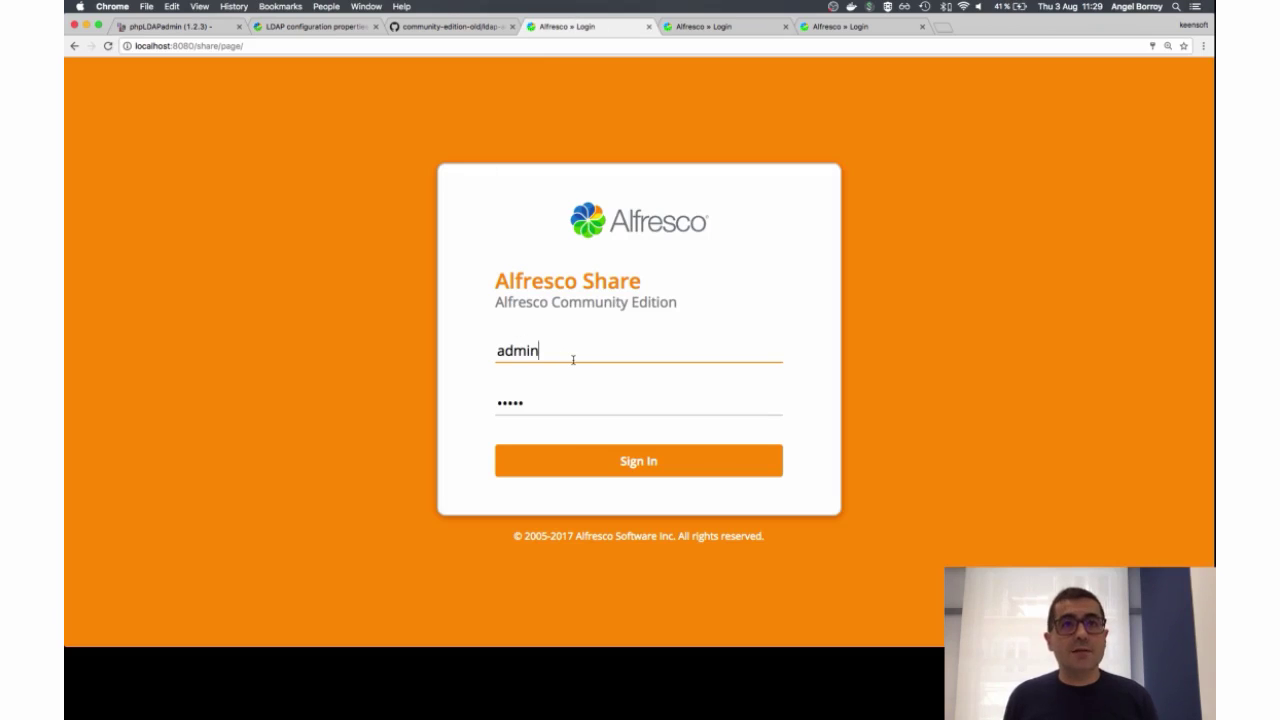
double_click(573, 360)
type("angel.")
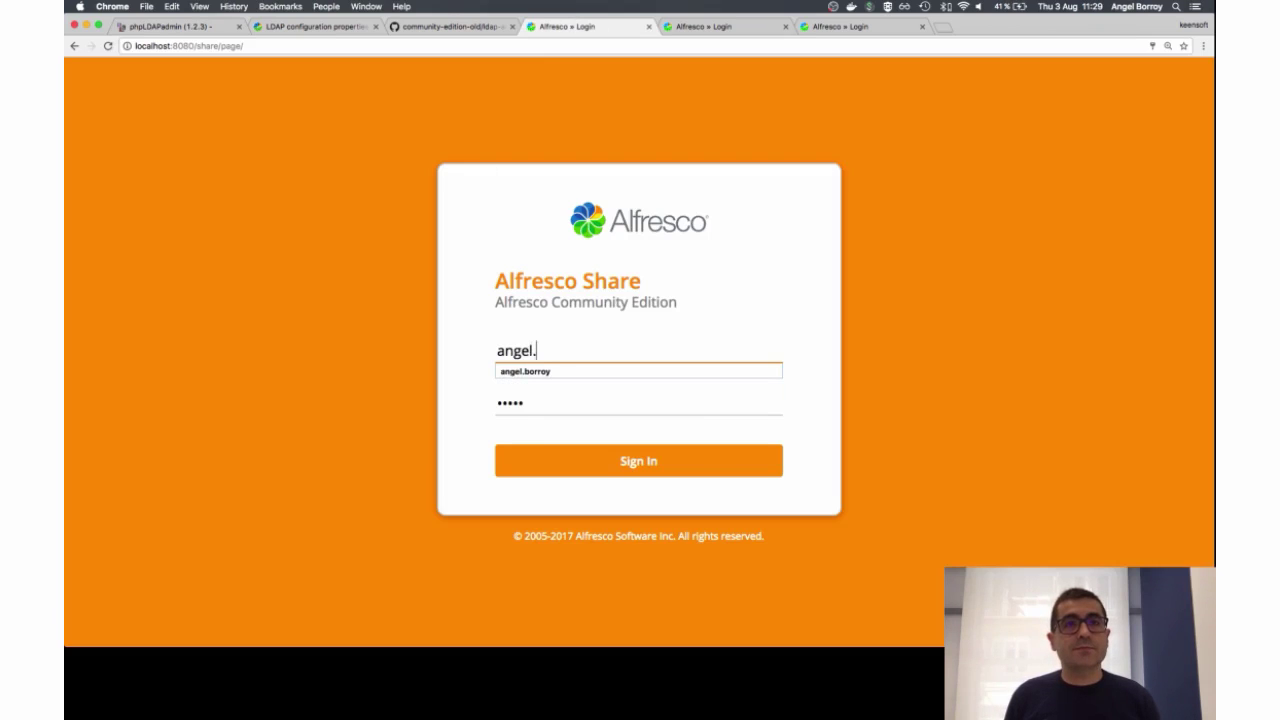
type("borroy")
key("Tab")
type("password")
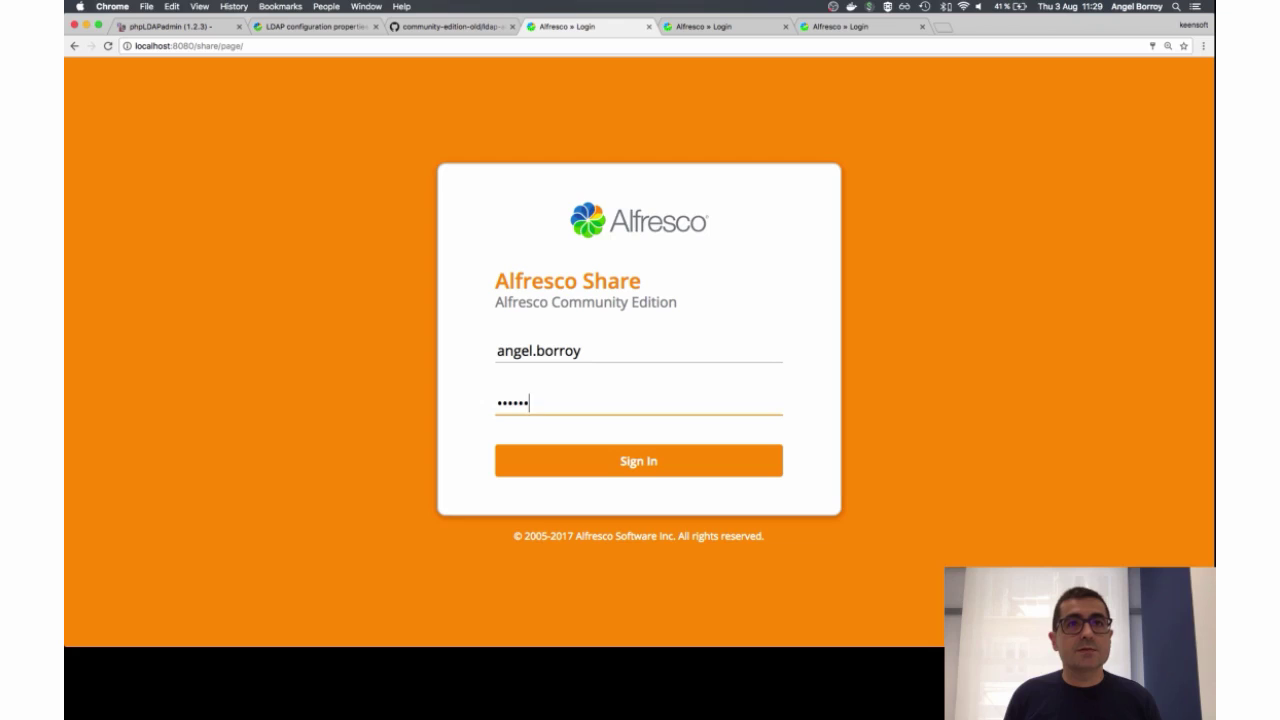
left_click(619, 459)
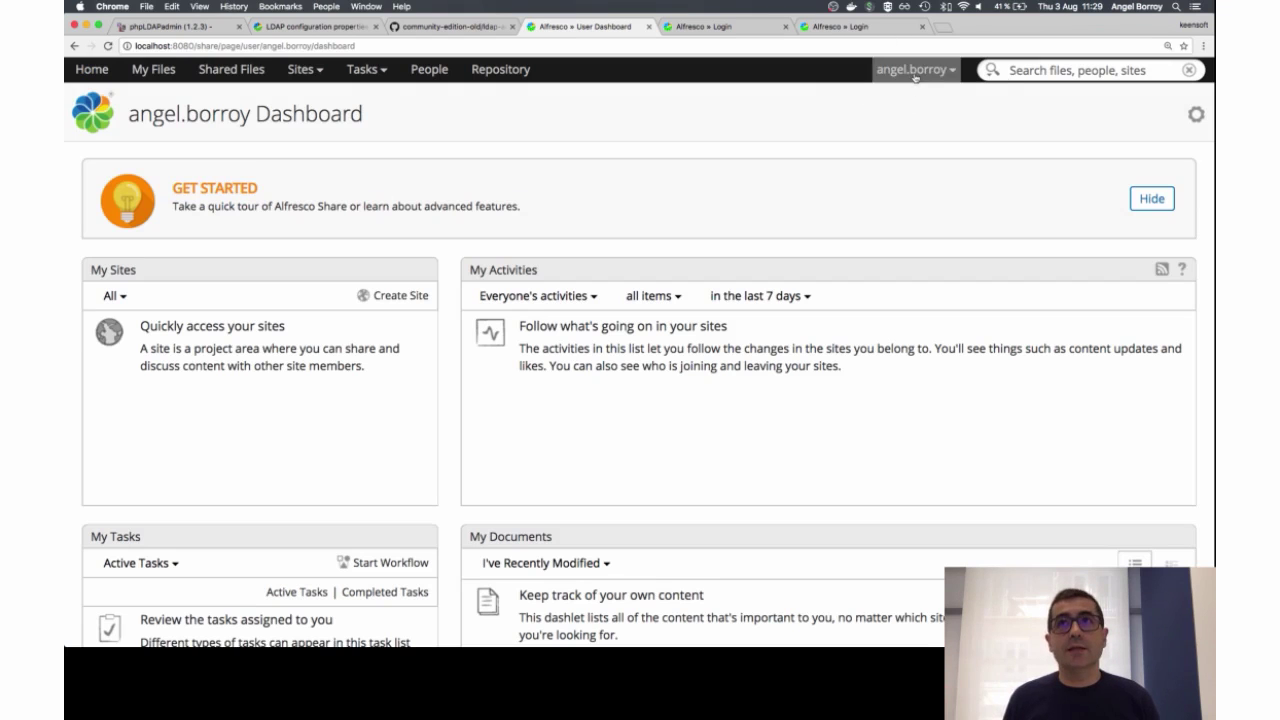
Step: Log the LDAP user out and sign in as admin with the administrator password
left_click(914, 72)
left_click(768, 80)
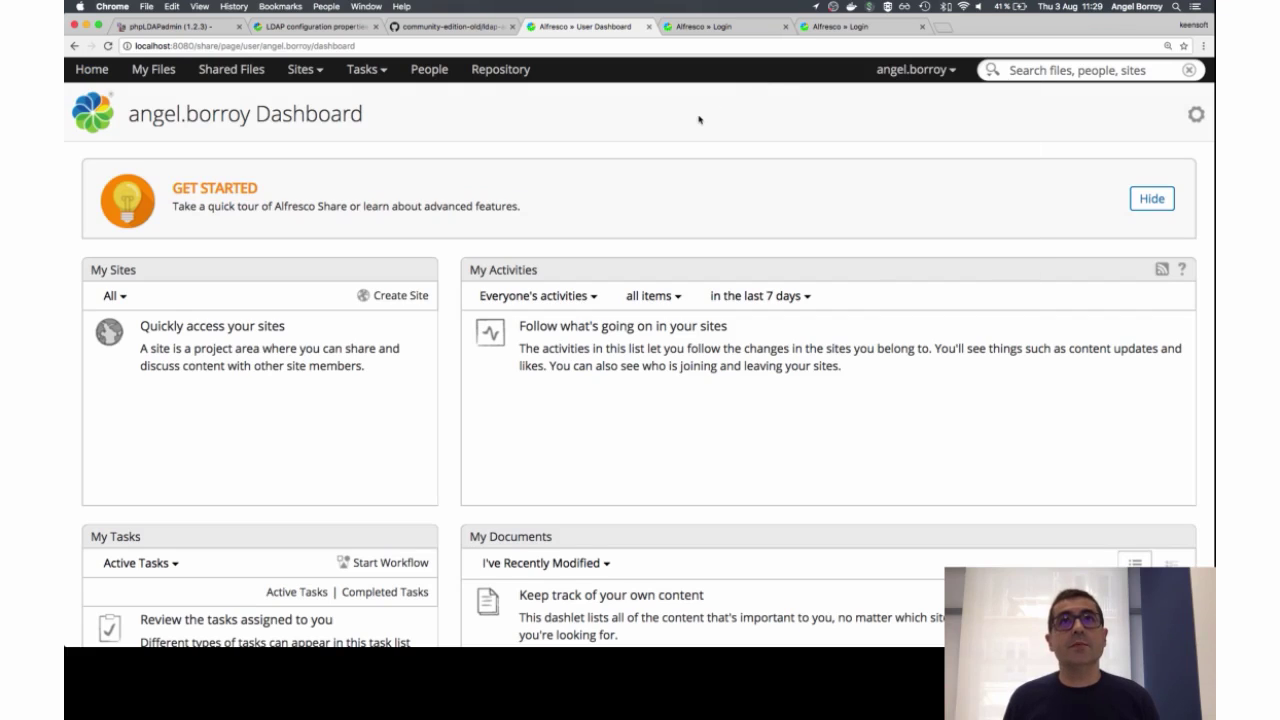
left_click(913, 76)
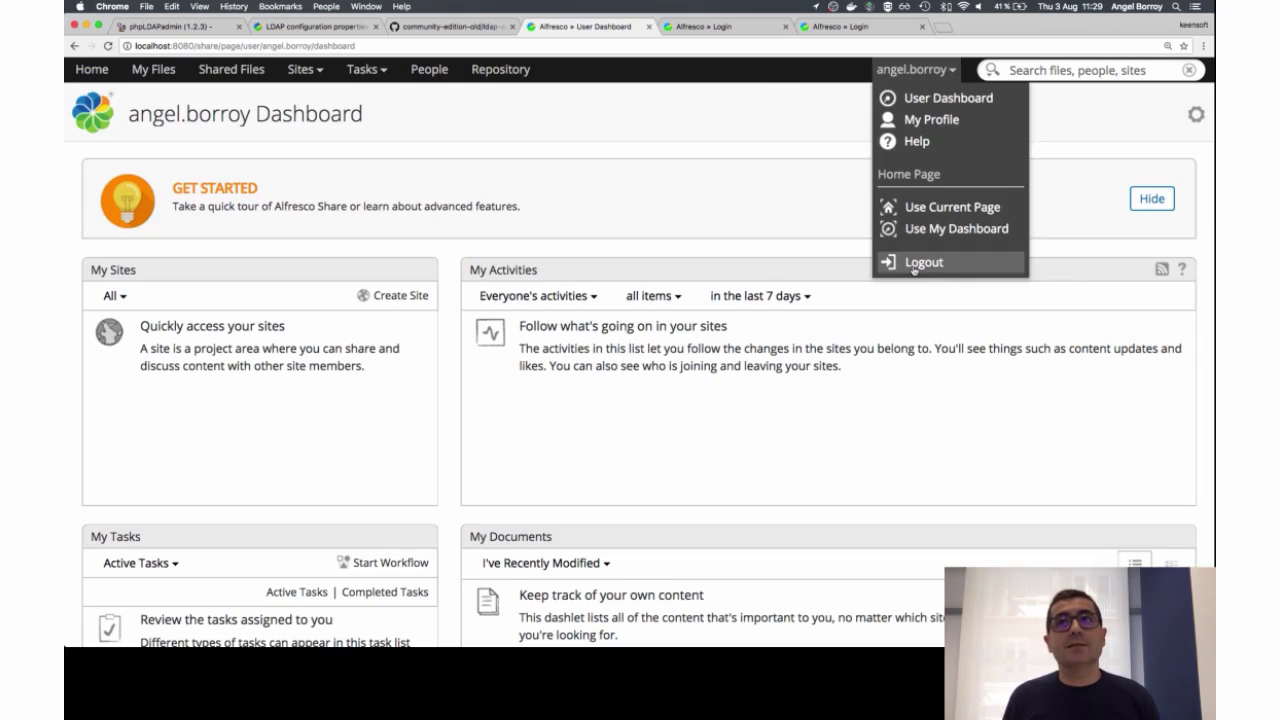
left_click(913, 266)
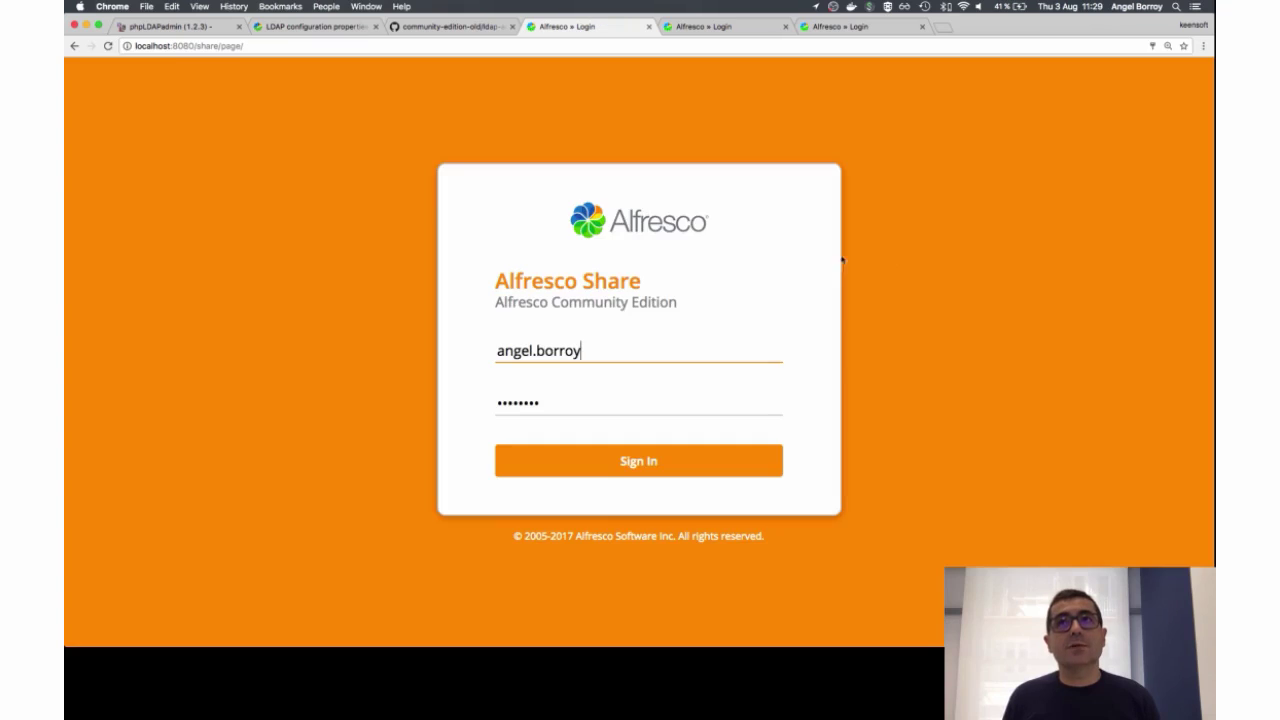
left_click(628, 343)
key("super+a")
type("admin")
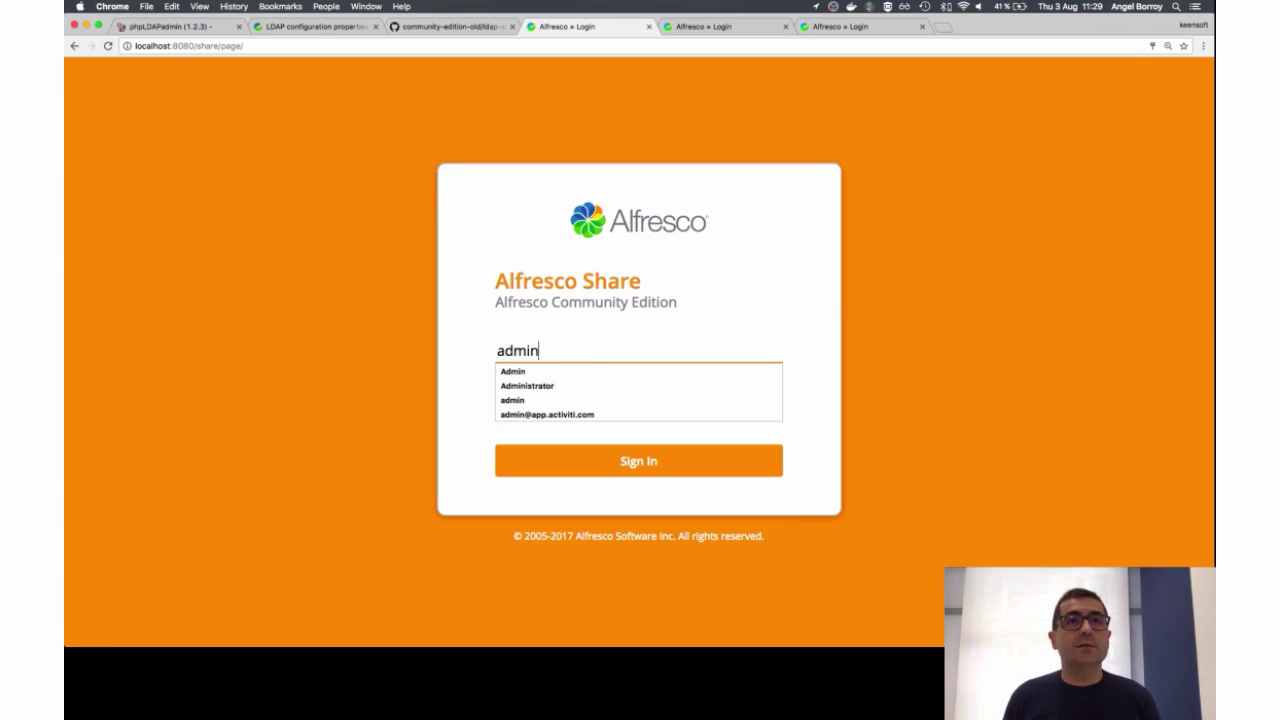
key("Tab")
type("admin")
key("Return")
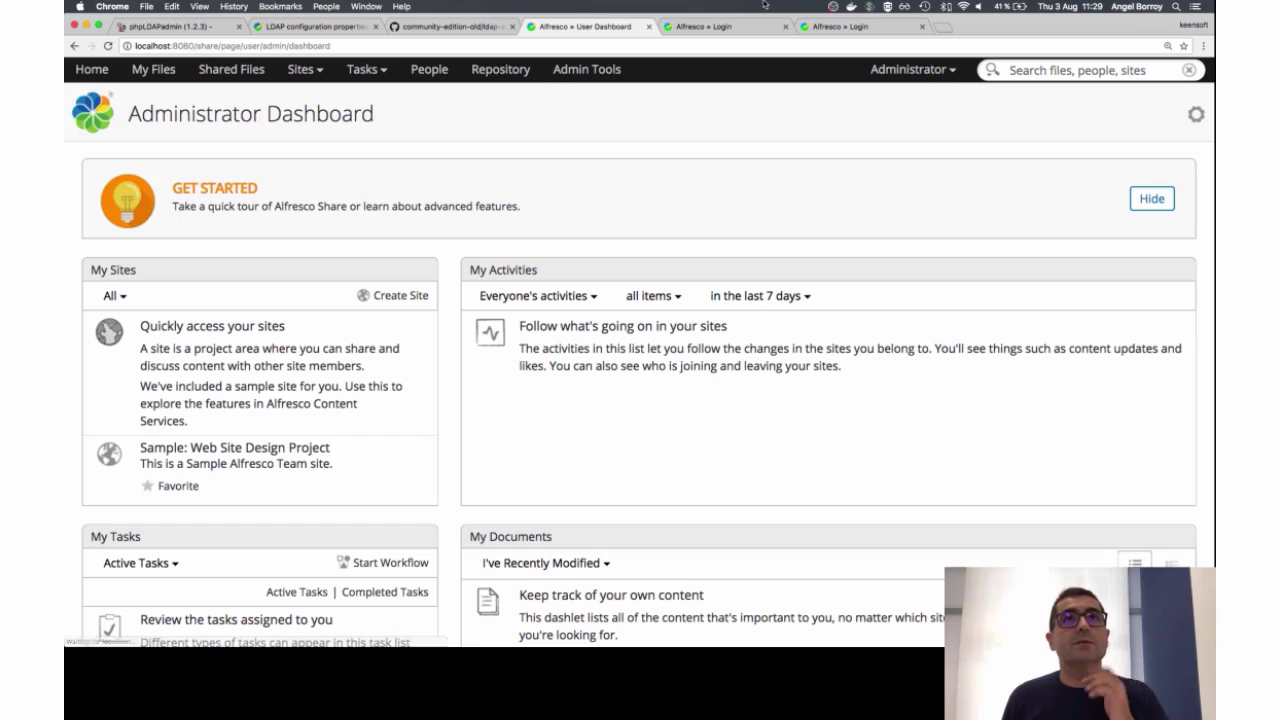
Step: Log out of the administrator account and begin entering a different username
left_click(926, 70)
left_click(922, 283)
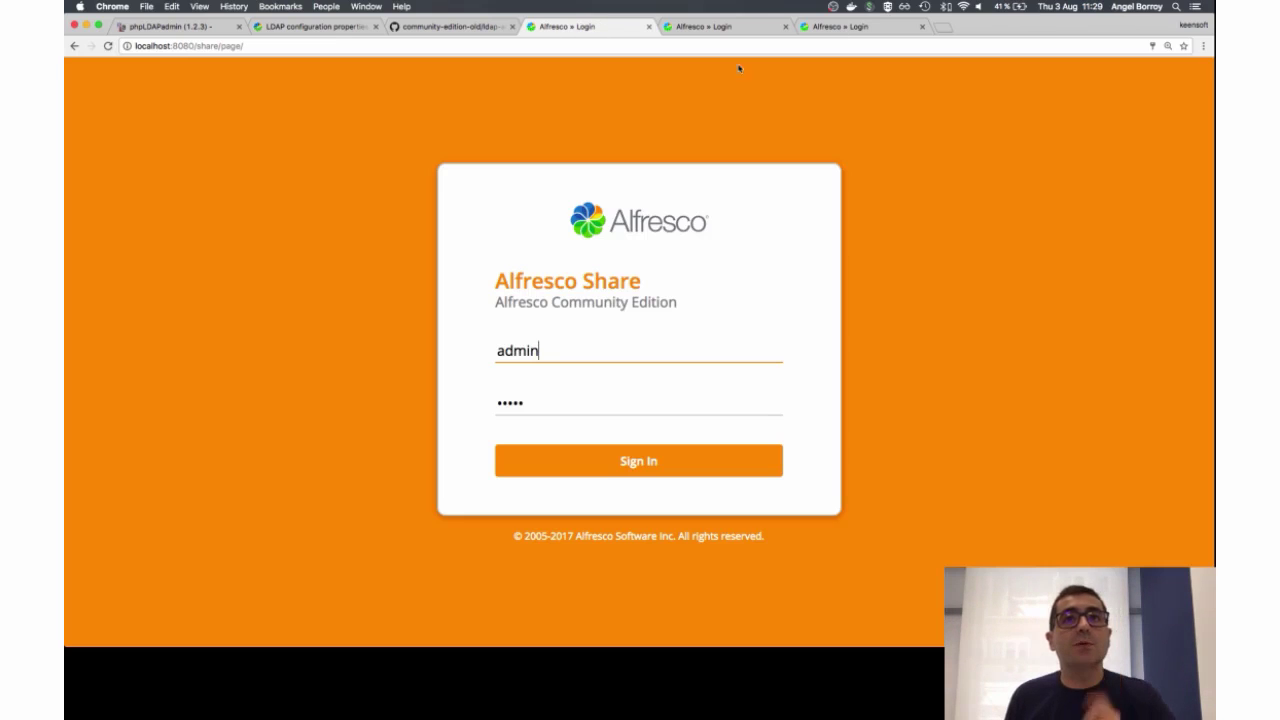
double_click(594, 368)
type("mi")
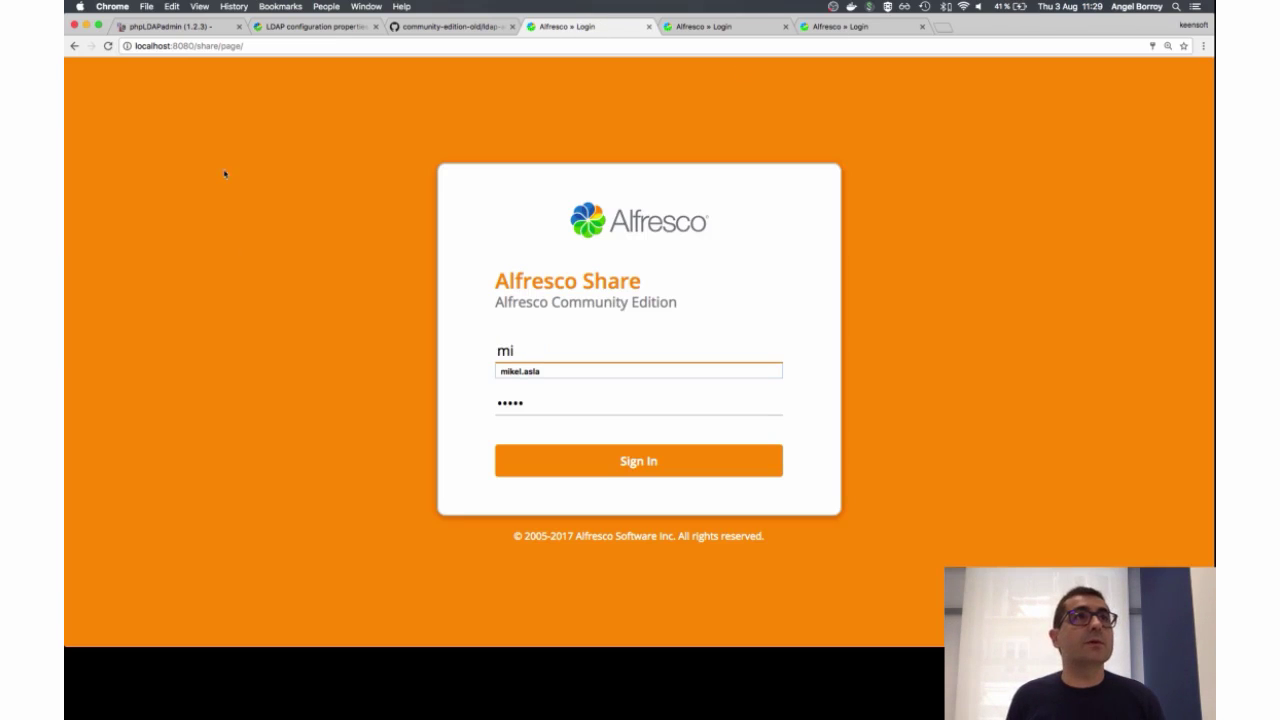
Step: Look up another user in phpLDAPadmin and sign in to Share as that synced user
left_click(175, 26)
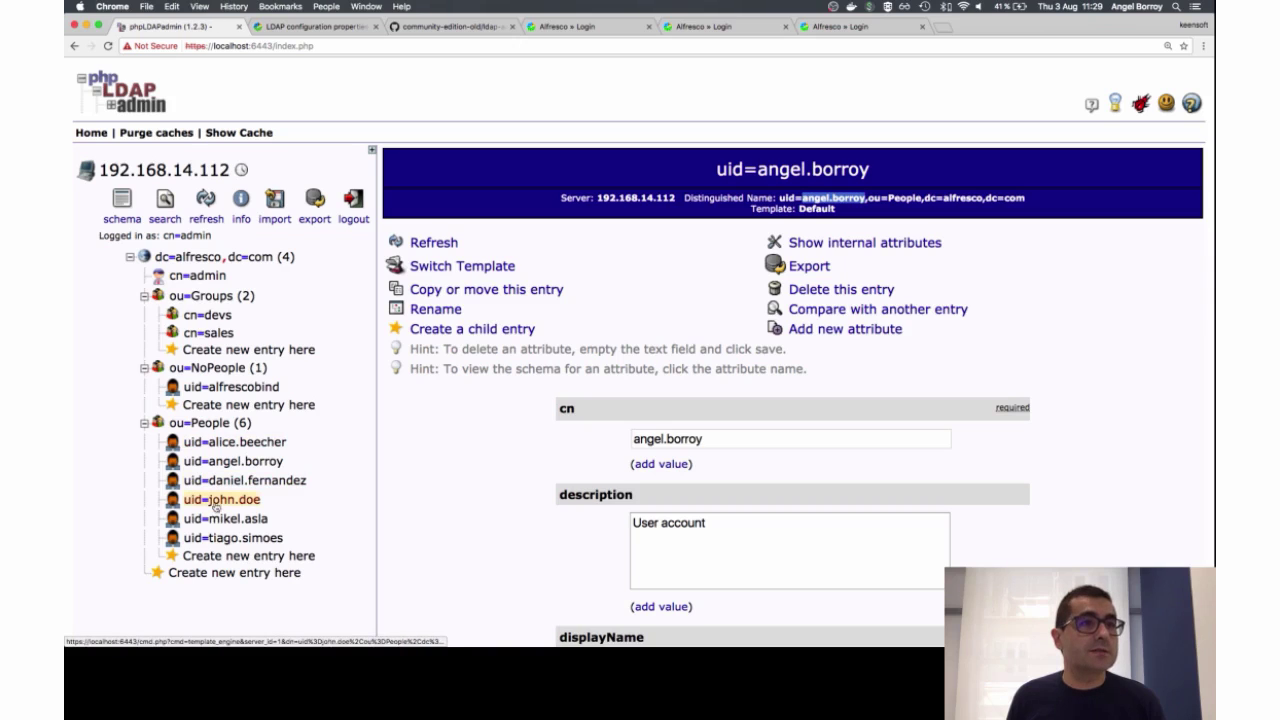
left_click(226, 518)
left_click(845, 28)
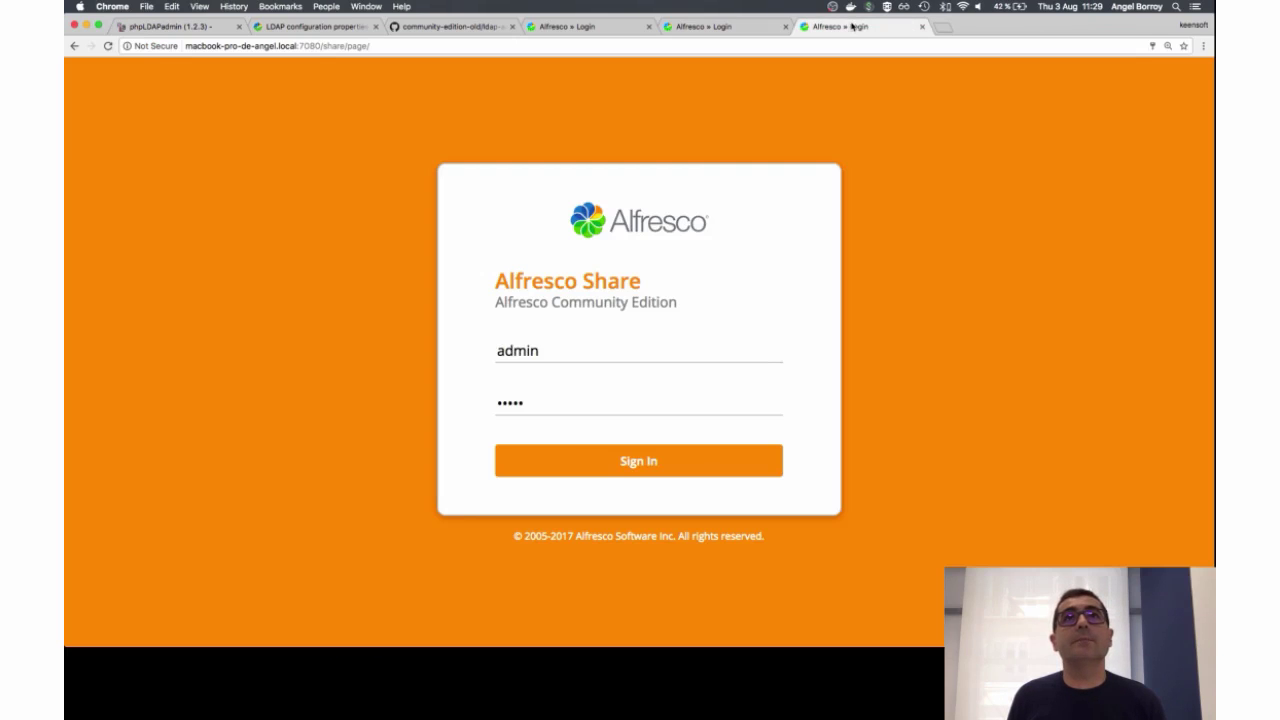
left_click(603, 28)
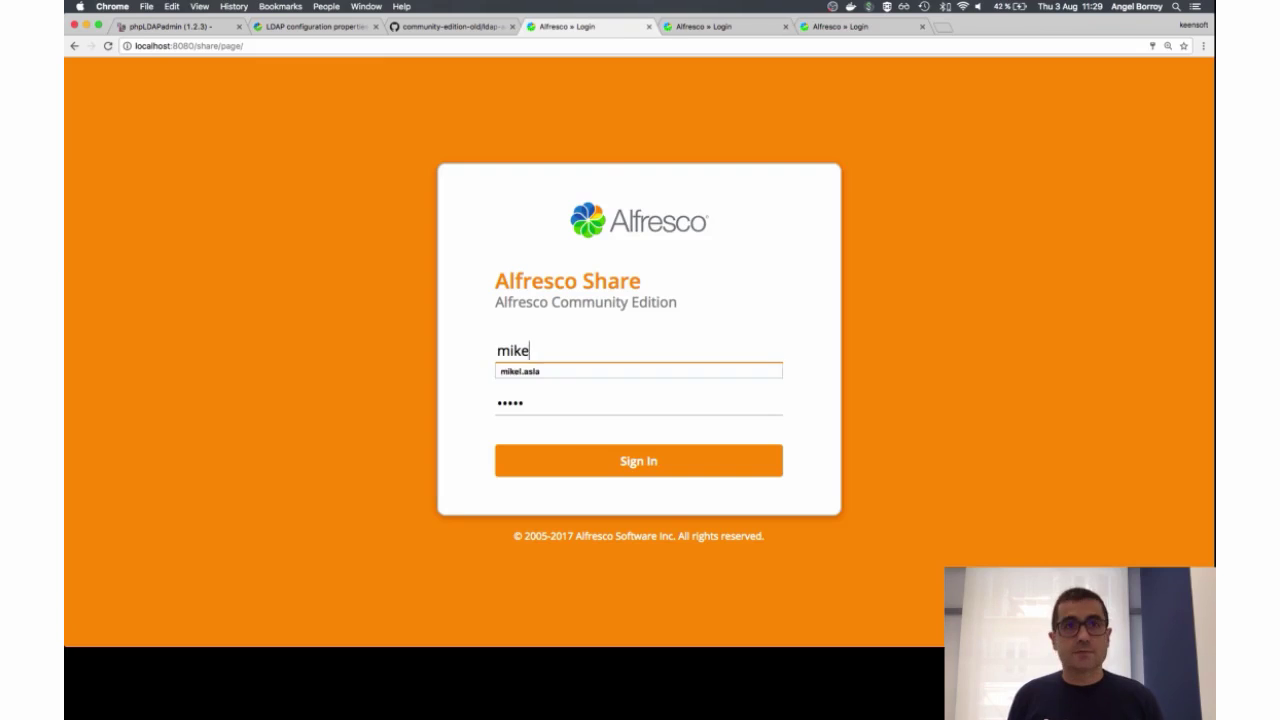
key("Tab")
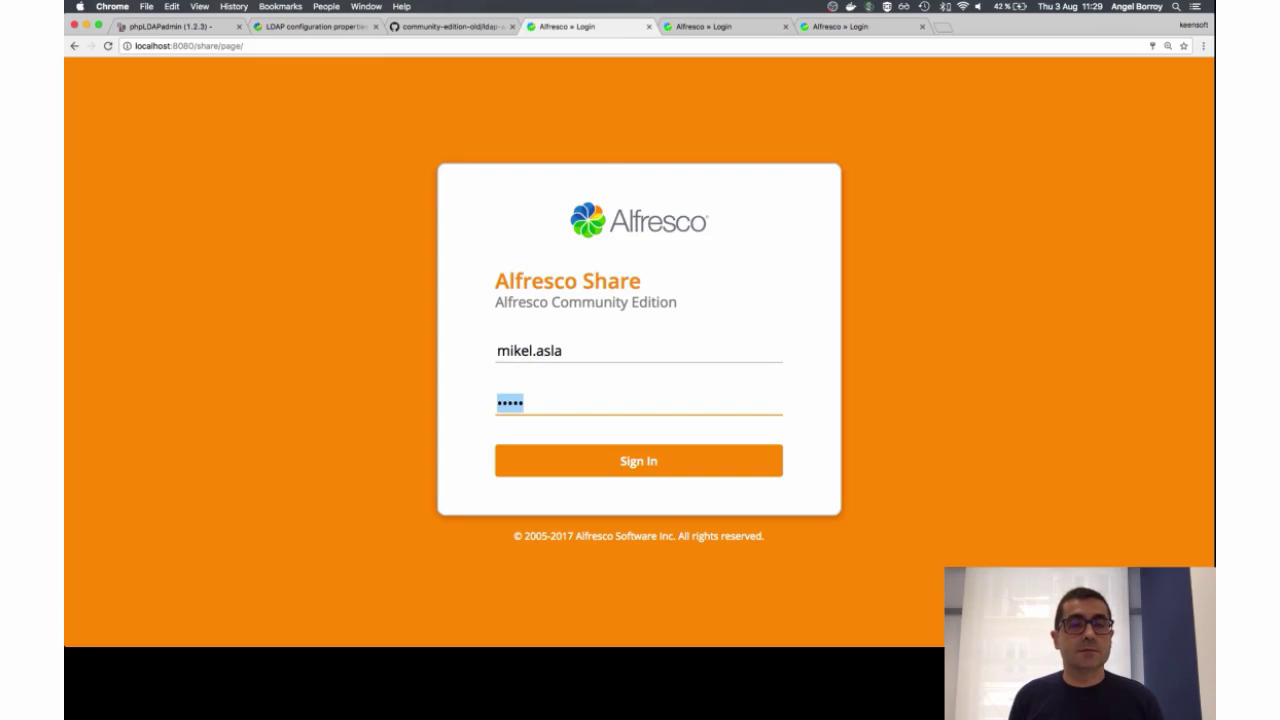
type("password")
key("Return")
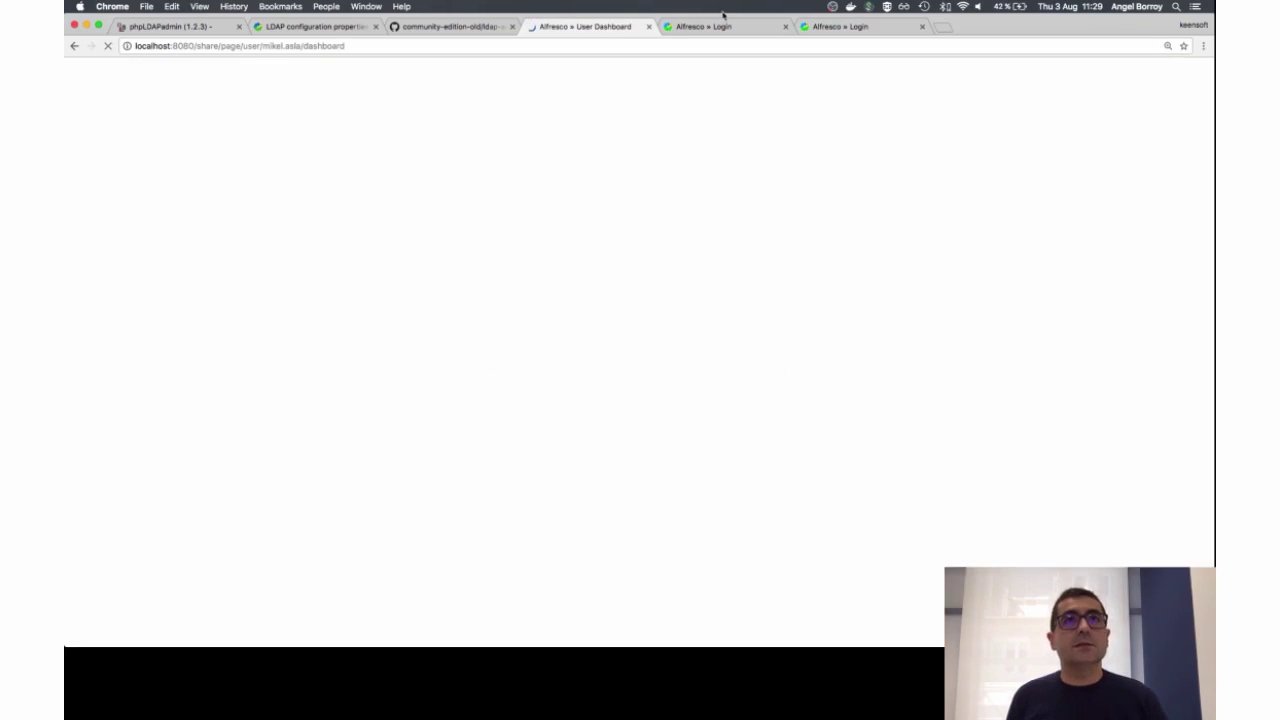
Step: As that user, browse Repository > User Homes, then open the account menu
left_click(500, 66)
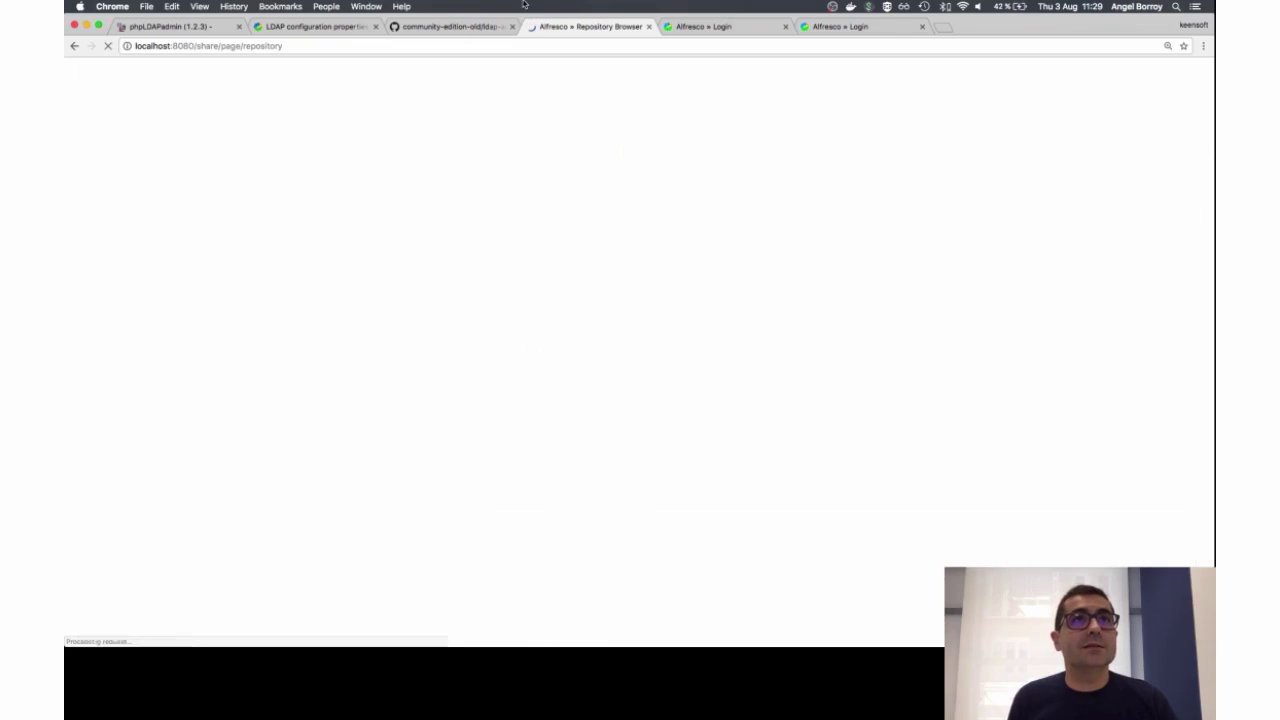
left_click(140, 415)
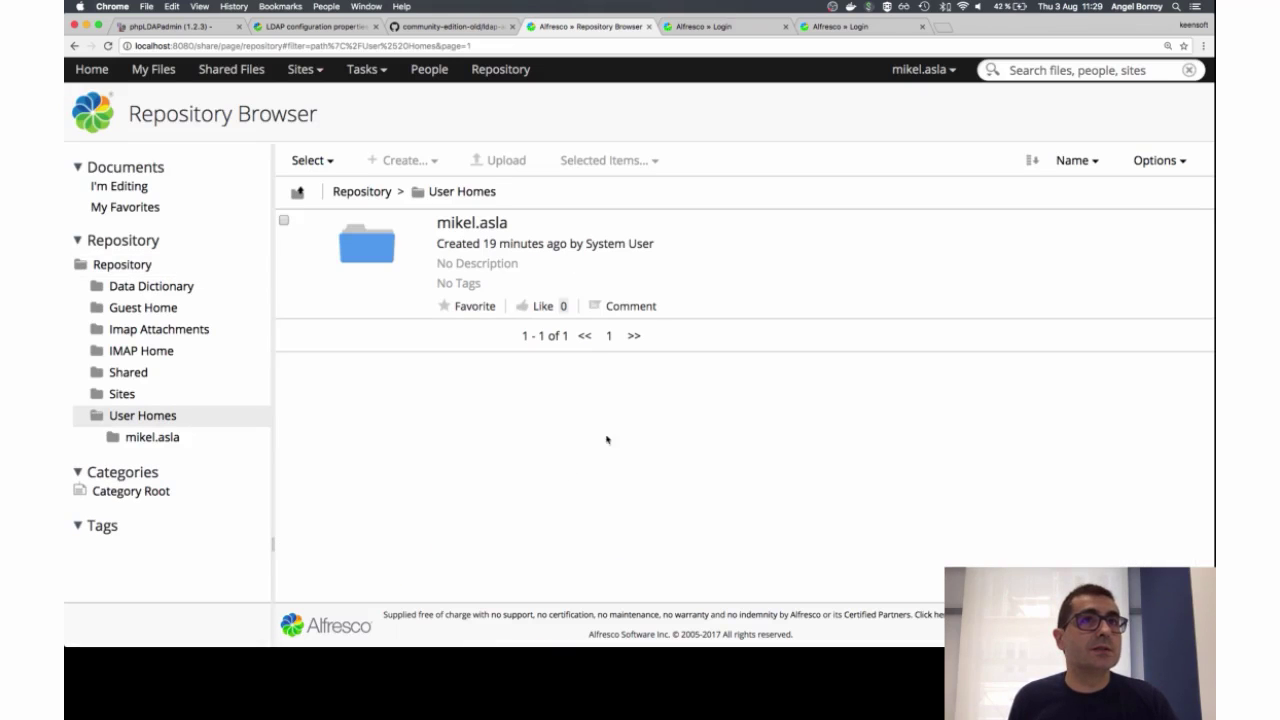
left_click(937, 72)
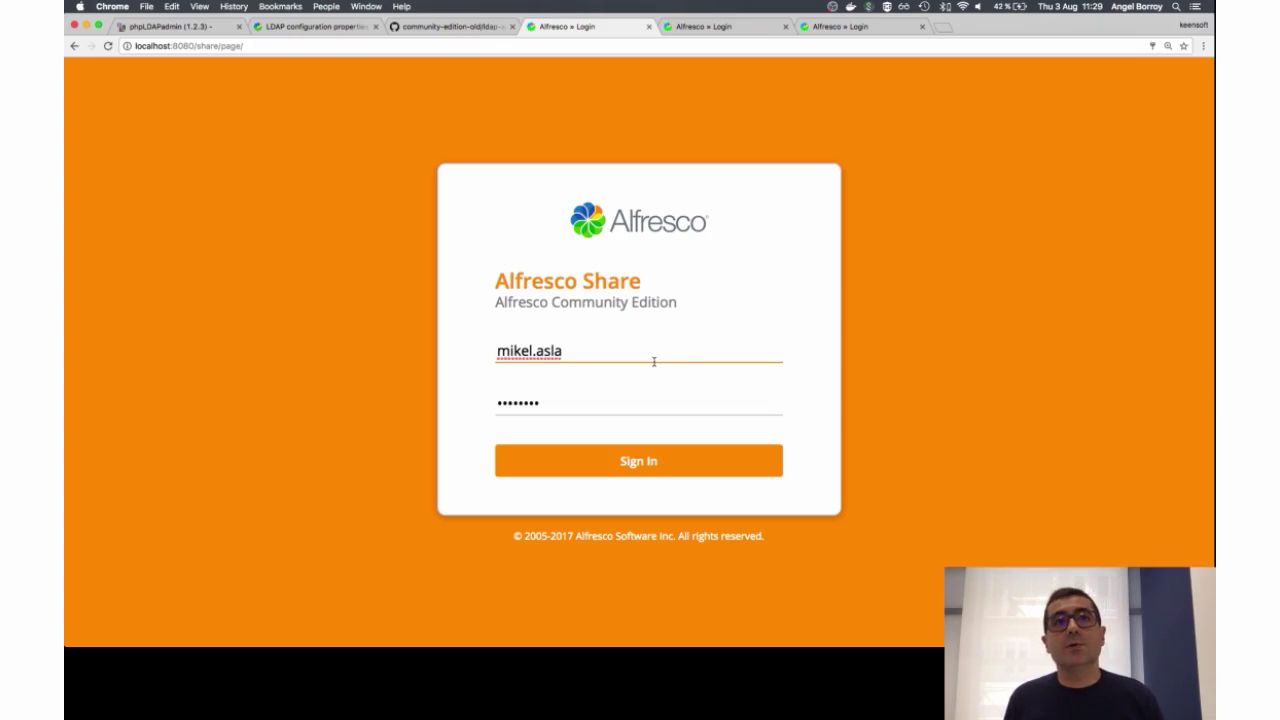
Step: Sign back in as admin with the administrator password
double_click(655, 361)
type("admin")
key("Tab")
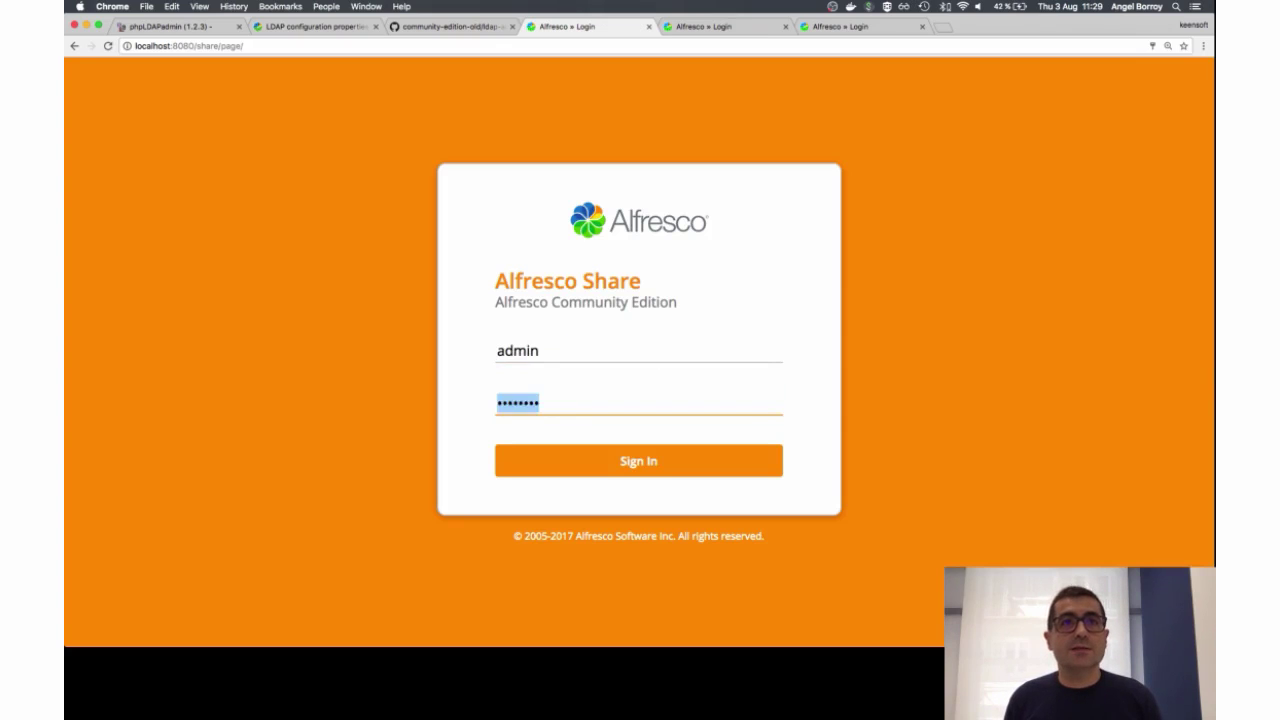
type("admin")
key("Return")
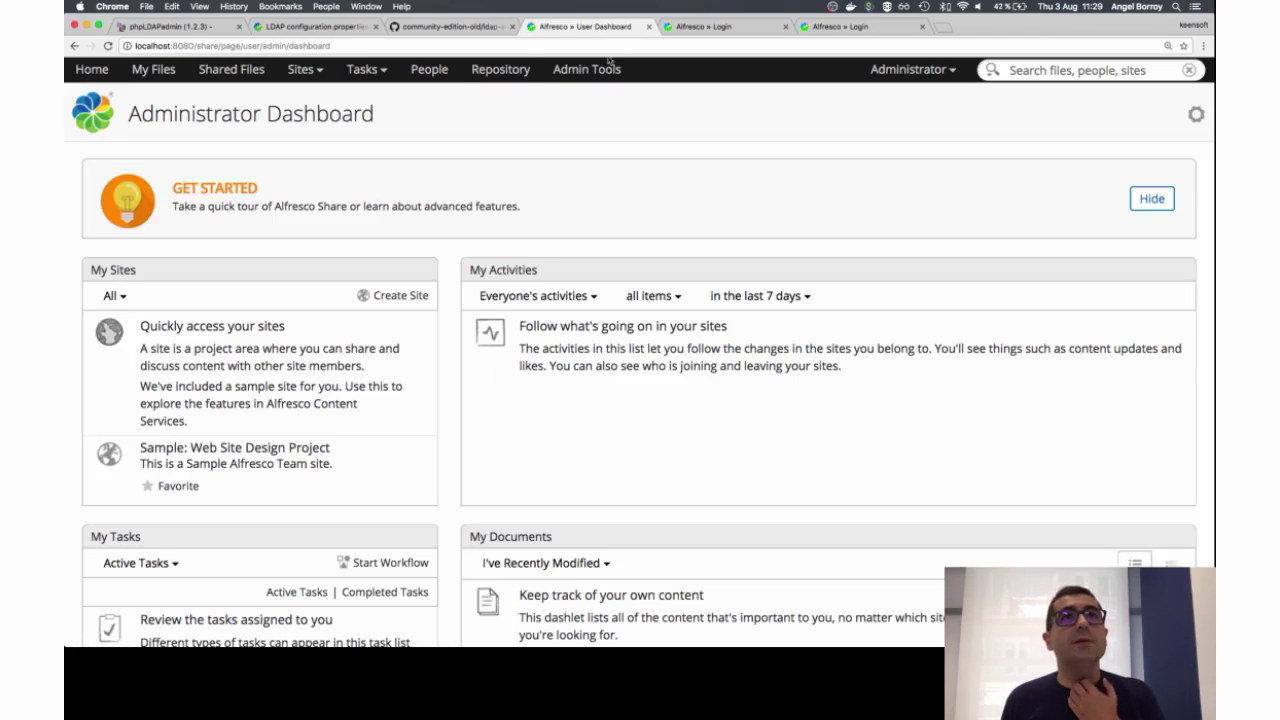
Step: As admin, check the User Homes folders in the Repository, then log out
left_click(500, 69)
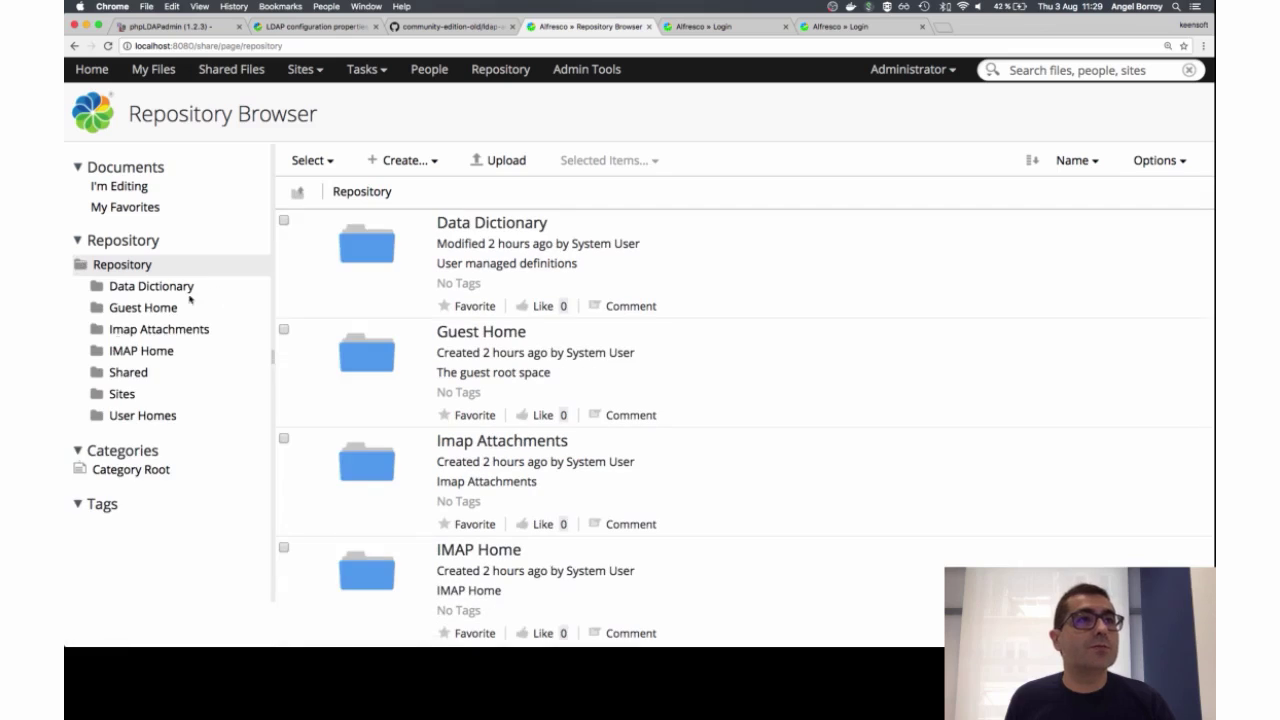
left_click(145, 418)
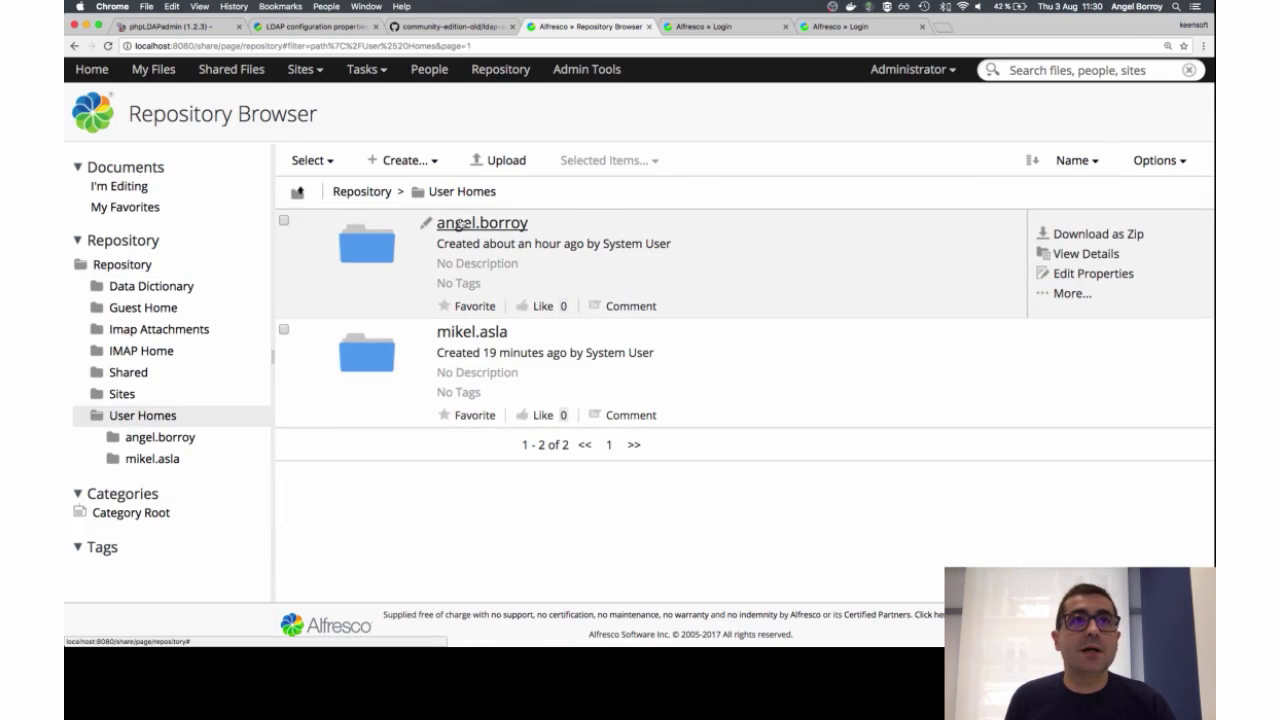
left_click(905, 70)
left_click(908, 289)
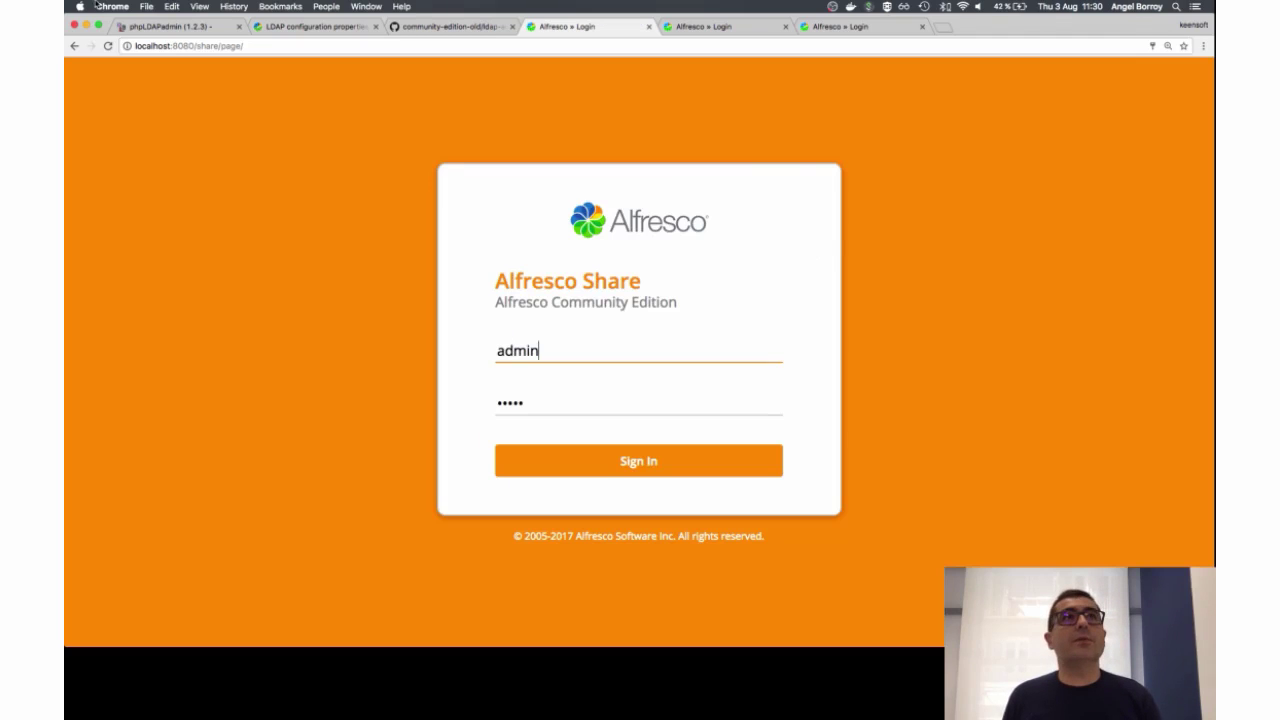
Step: Check the next user's LDAP entry and sign in to Share as that devs user
left_click(169, 28)
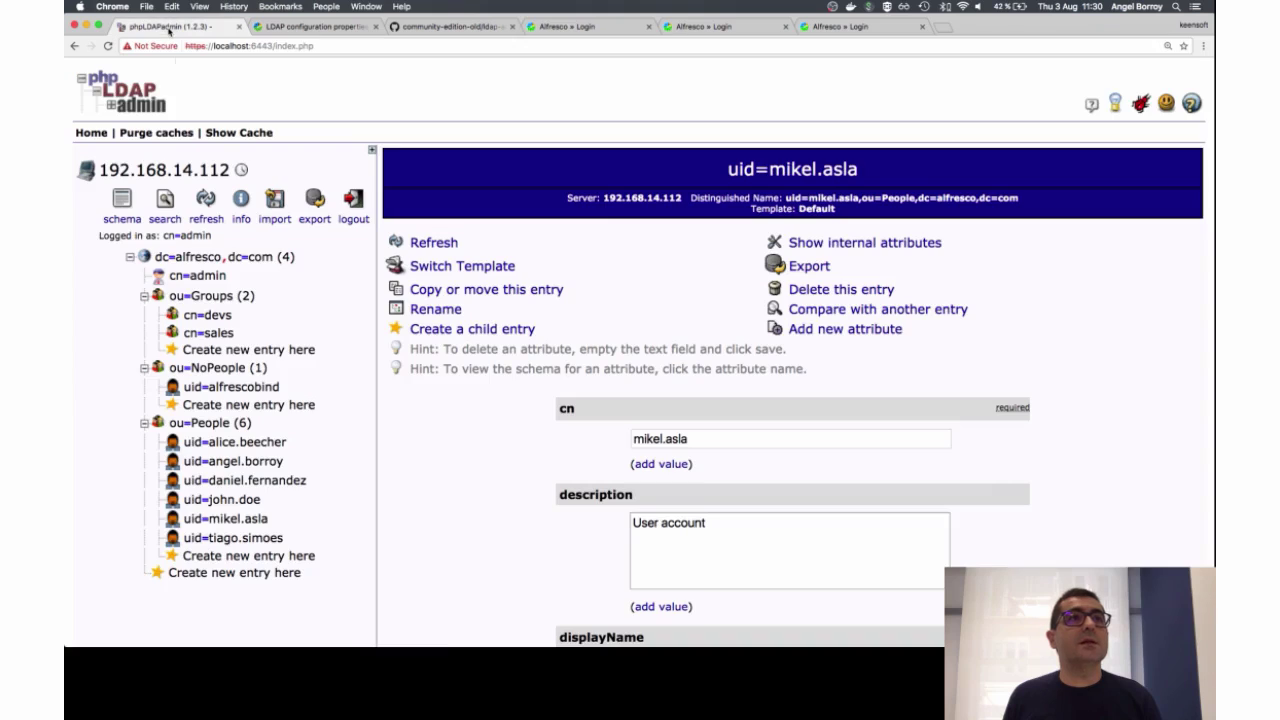
left_click(255, 538)
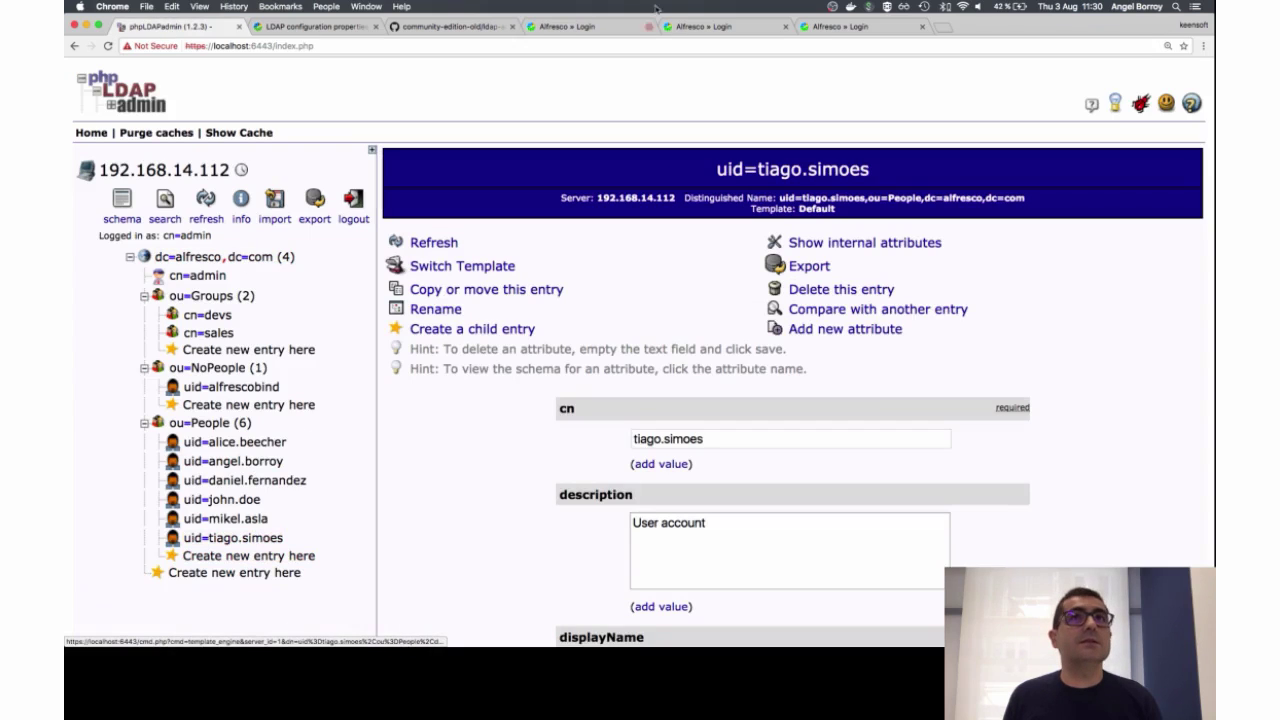
left_click(575, 26)
type("<")
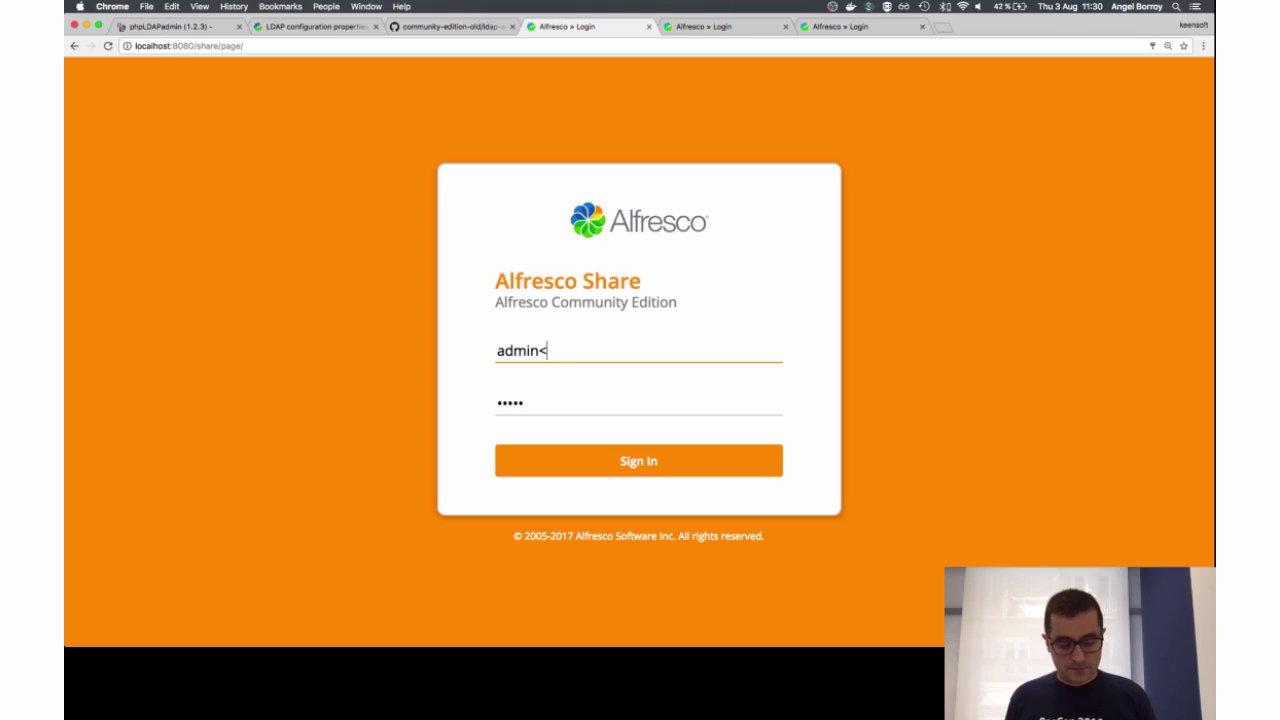
key("BackSpace")
key("BackSpace")
key("BackSpace")
key("BackSpace")
key("BackSpace")
key("BackSpace")
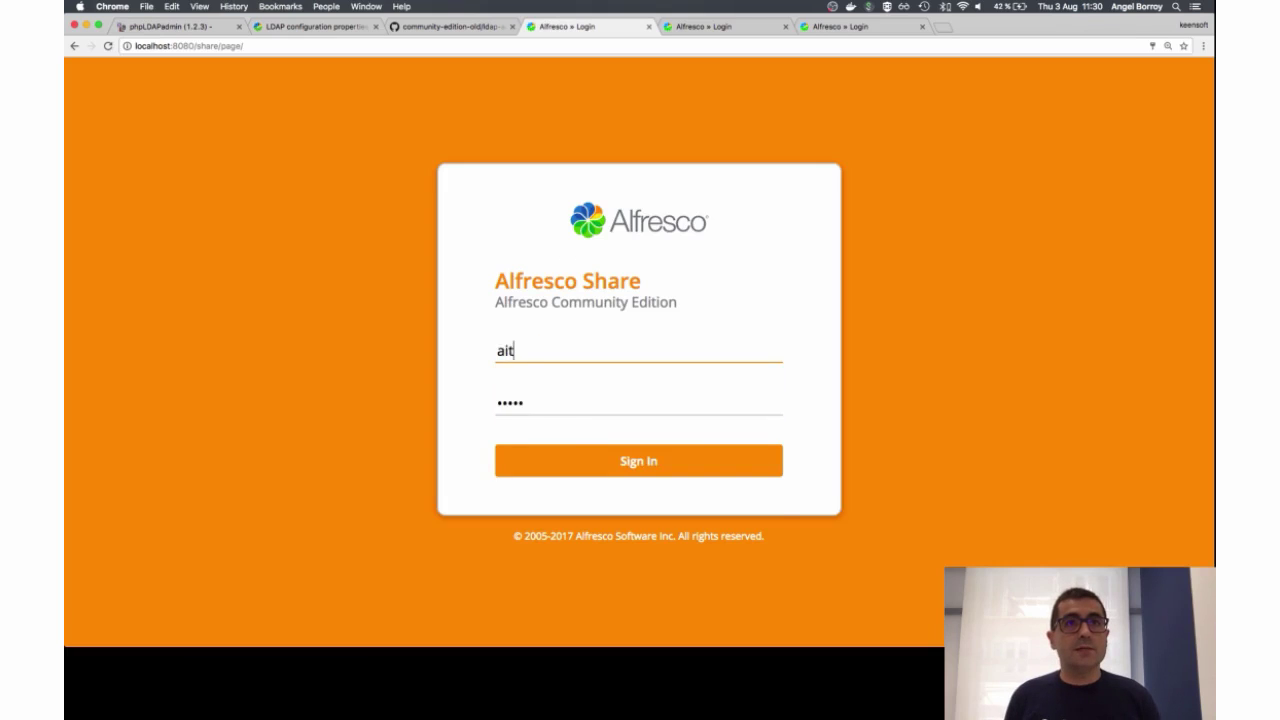
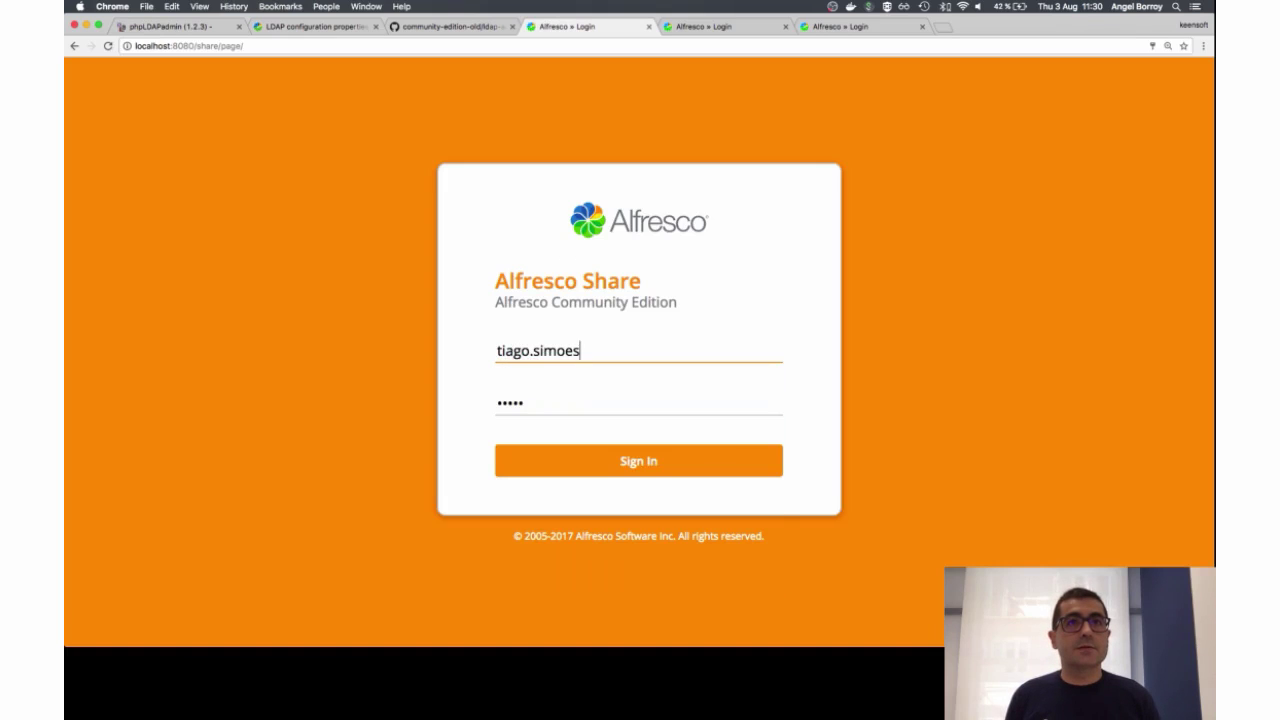
key("Tab")
type("password")
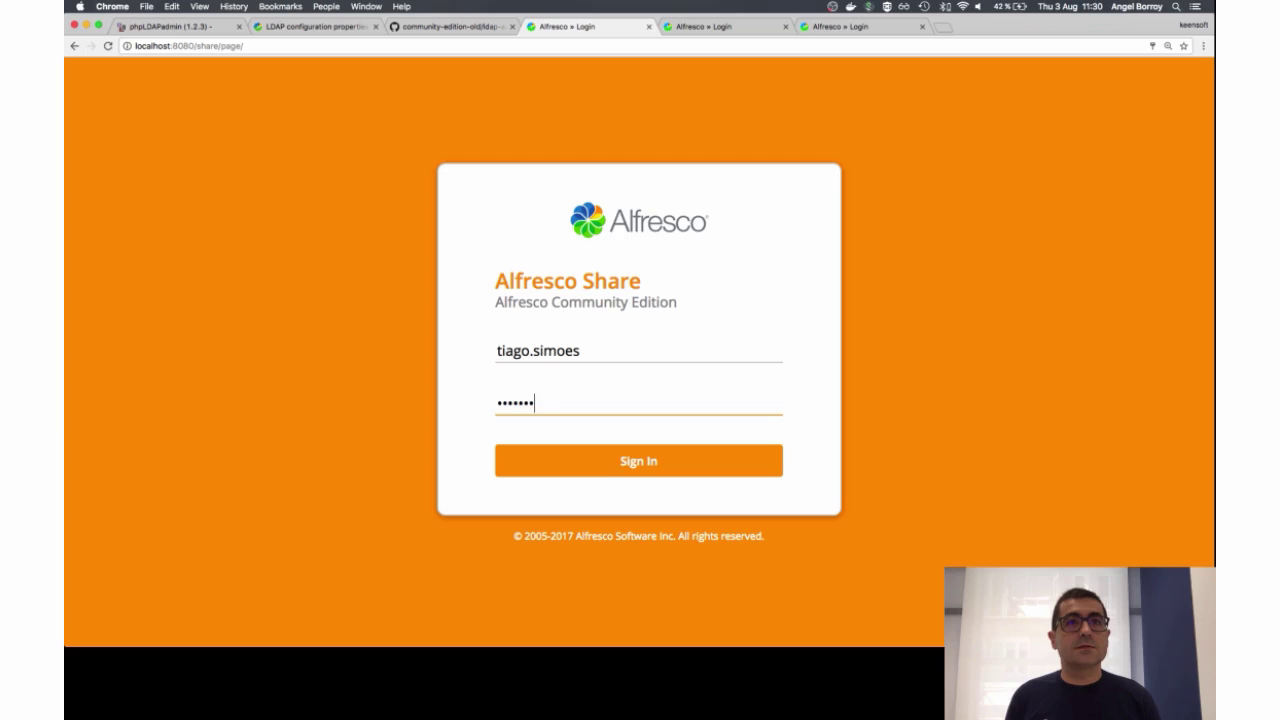
key("Return")
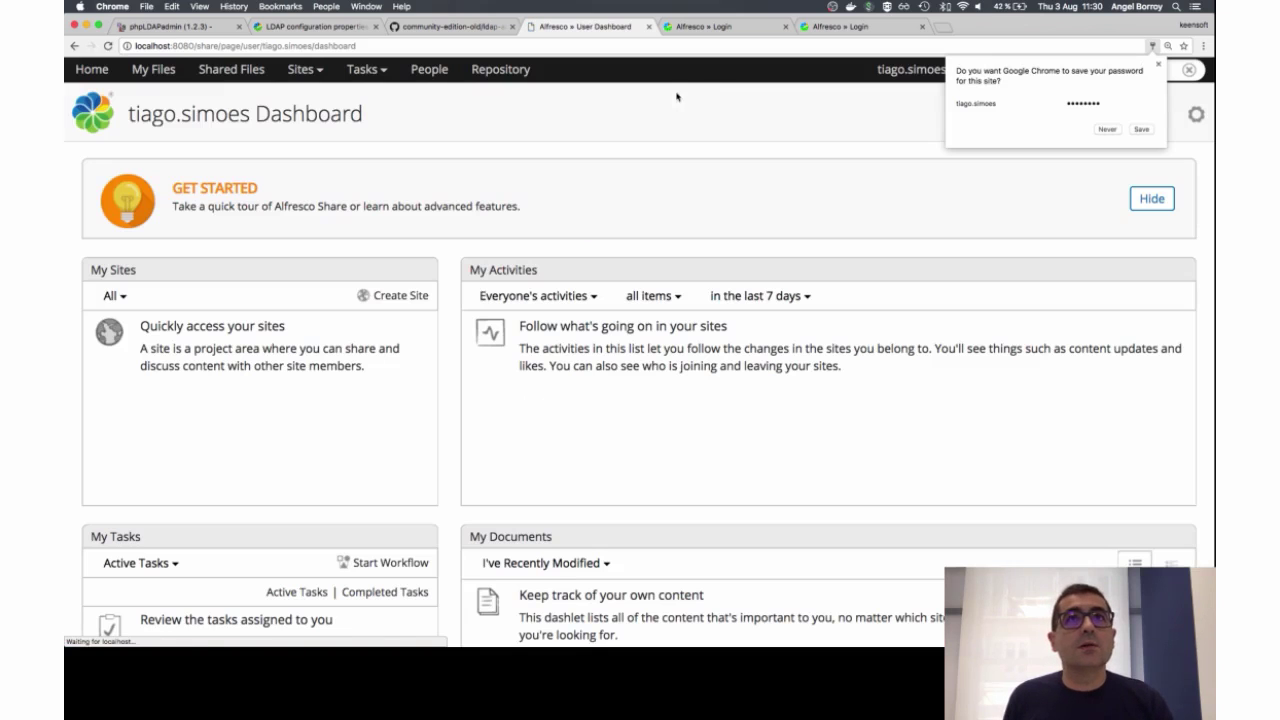
Step: Log out, sign in as admin, and confirm Repository > User Homes lists three folders
left_click(903, 78)
left_click(909, 261)
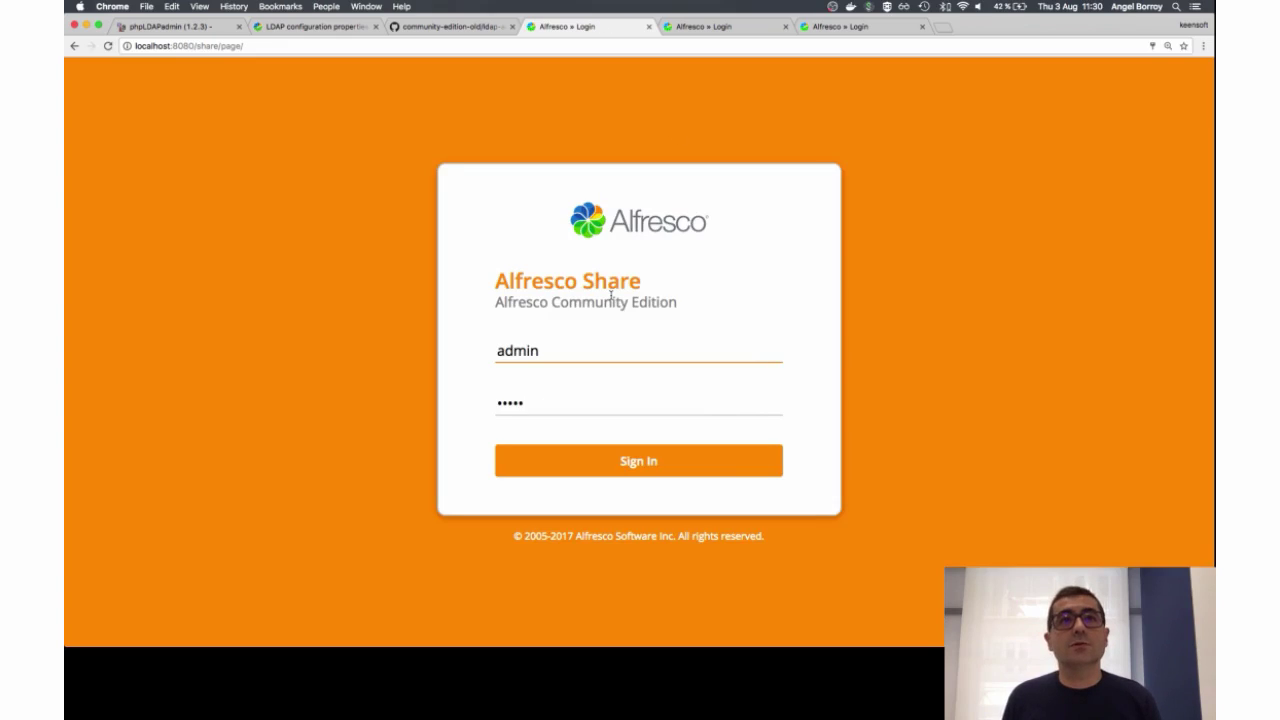
key("Return")
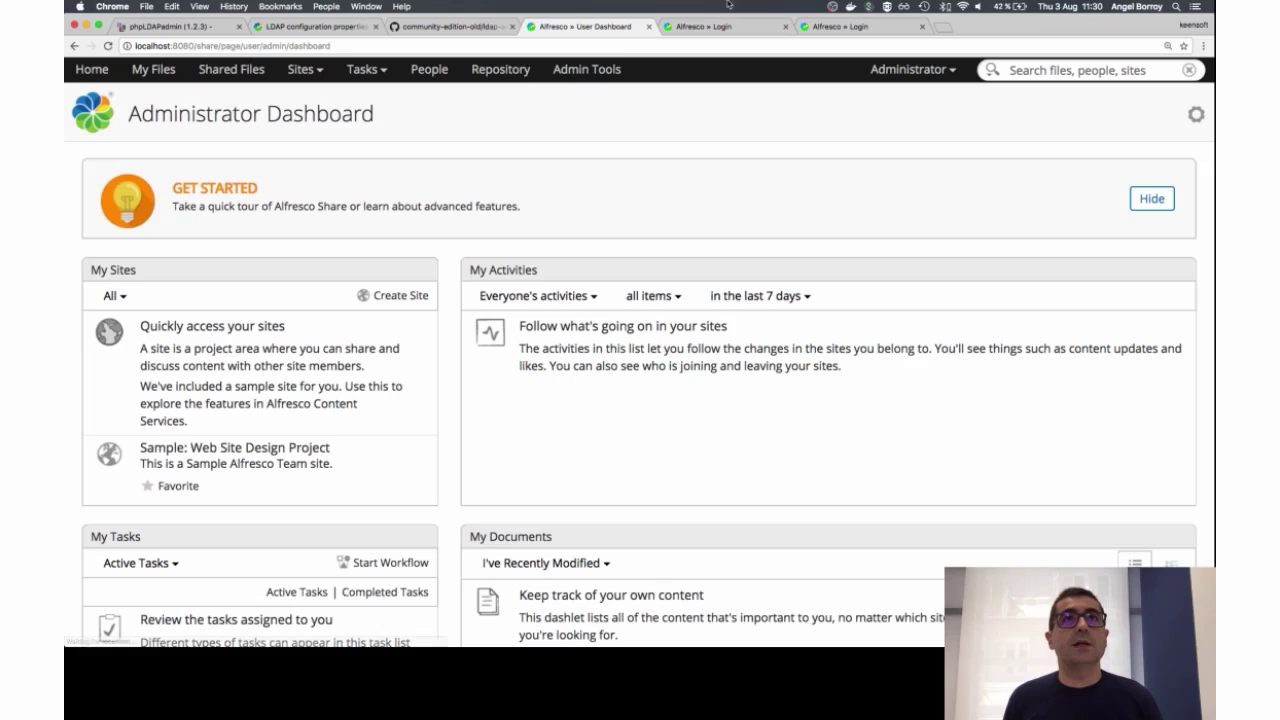
left_click(500, 69)
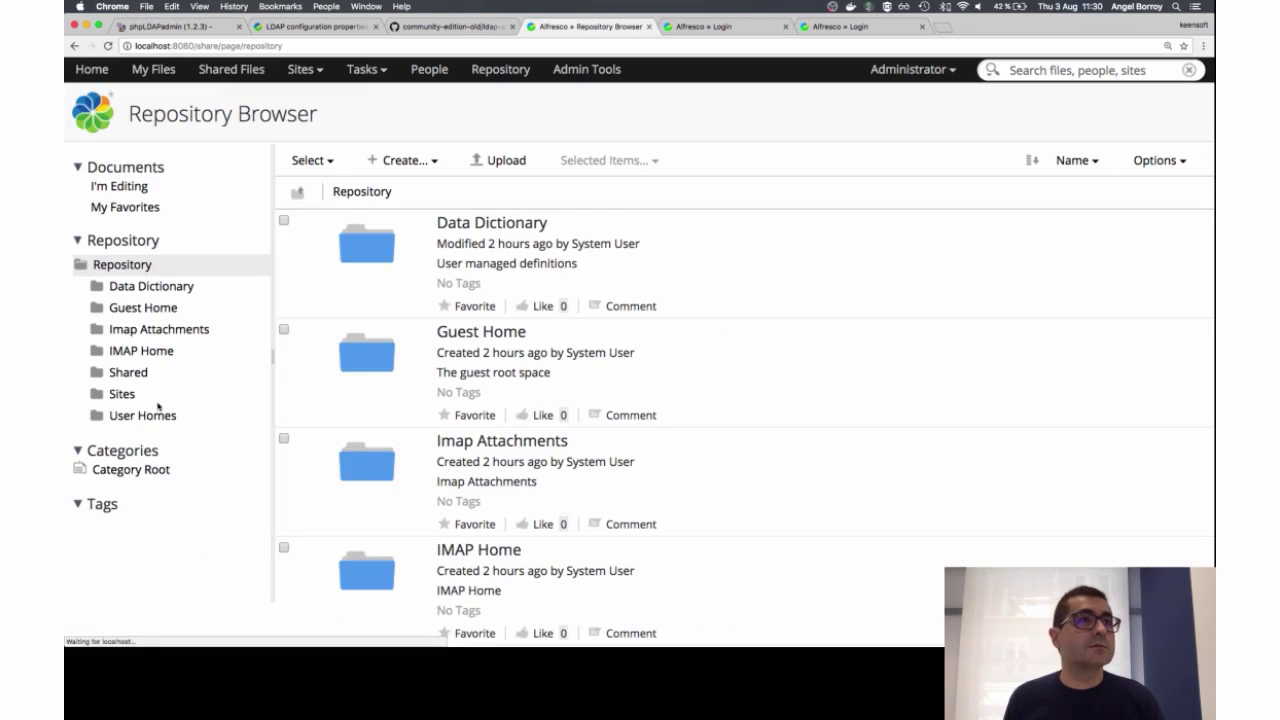
left_click(142, 415)
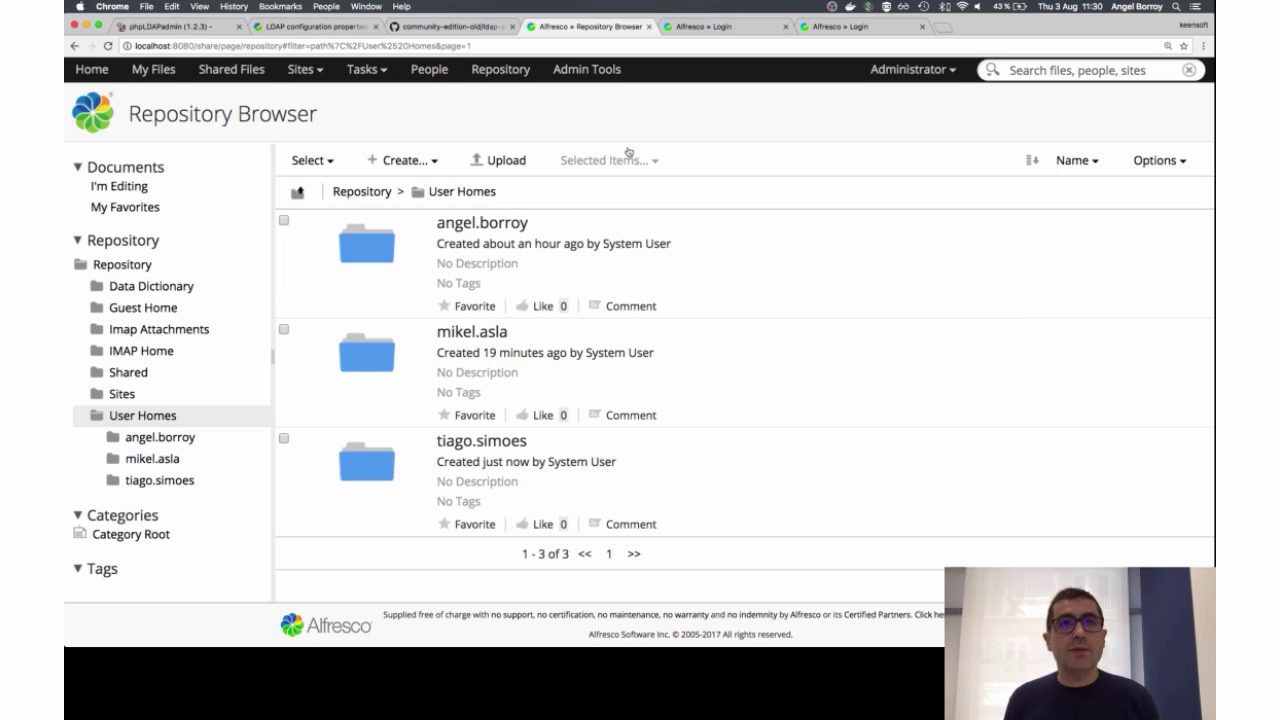
key("super+Tab")
Step: In the synchronization alfresco-global.properties, highlight the authentication chain, sync-active and bind-account principal/credentials lines
left_click(403, 40)
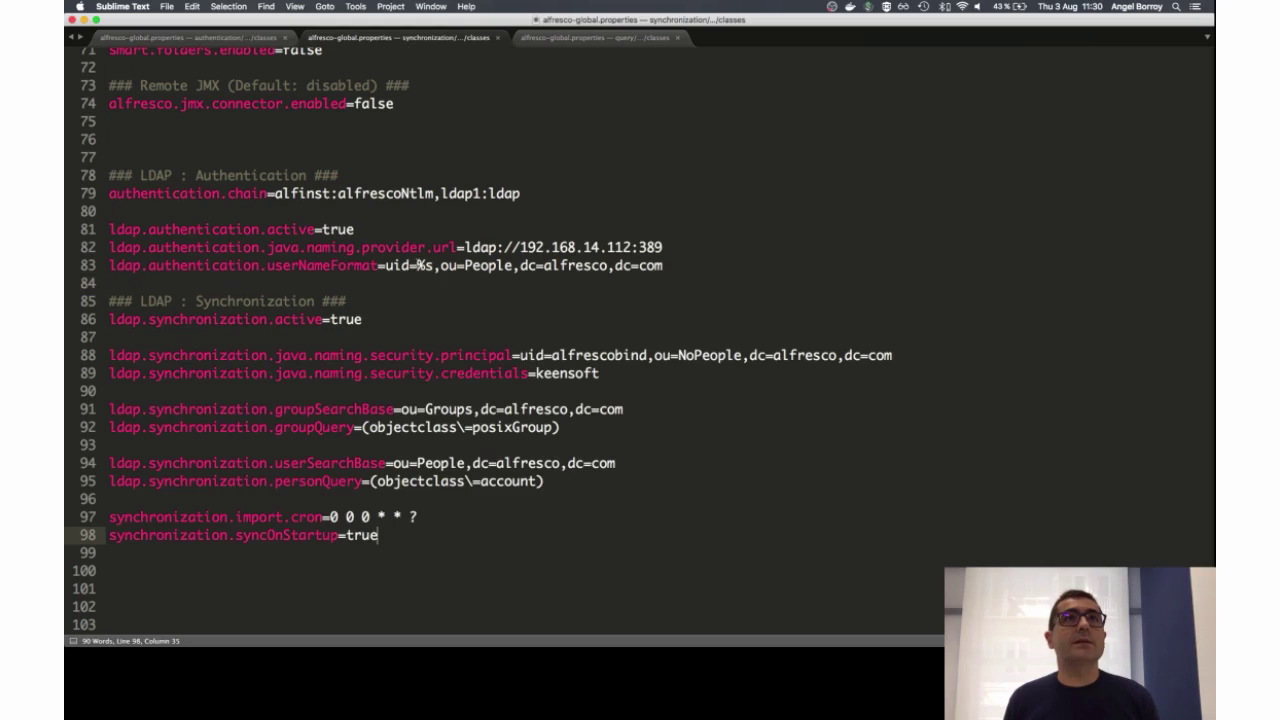
left_click(370, 193)
key("shift+Down")
key("shift+Down")
key("shift+Down")
key("shift+Down")
key("shift+Down")
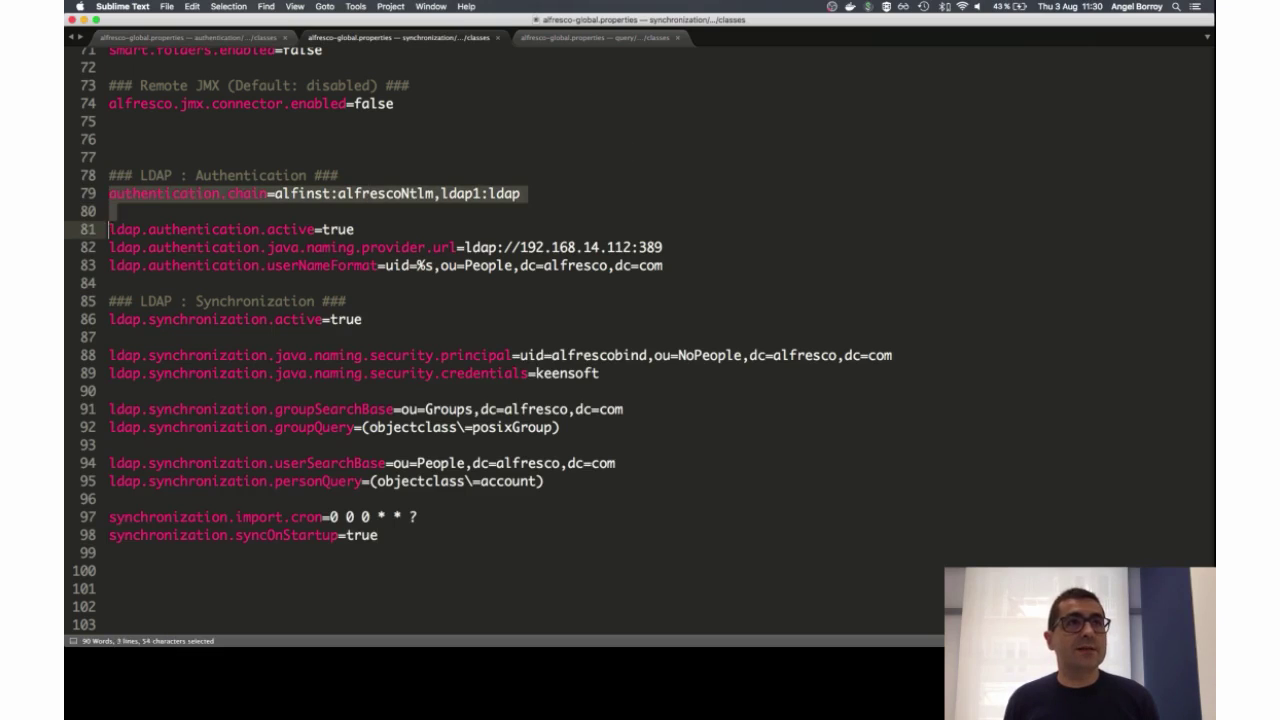
key("Down")
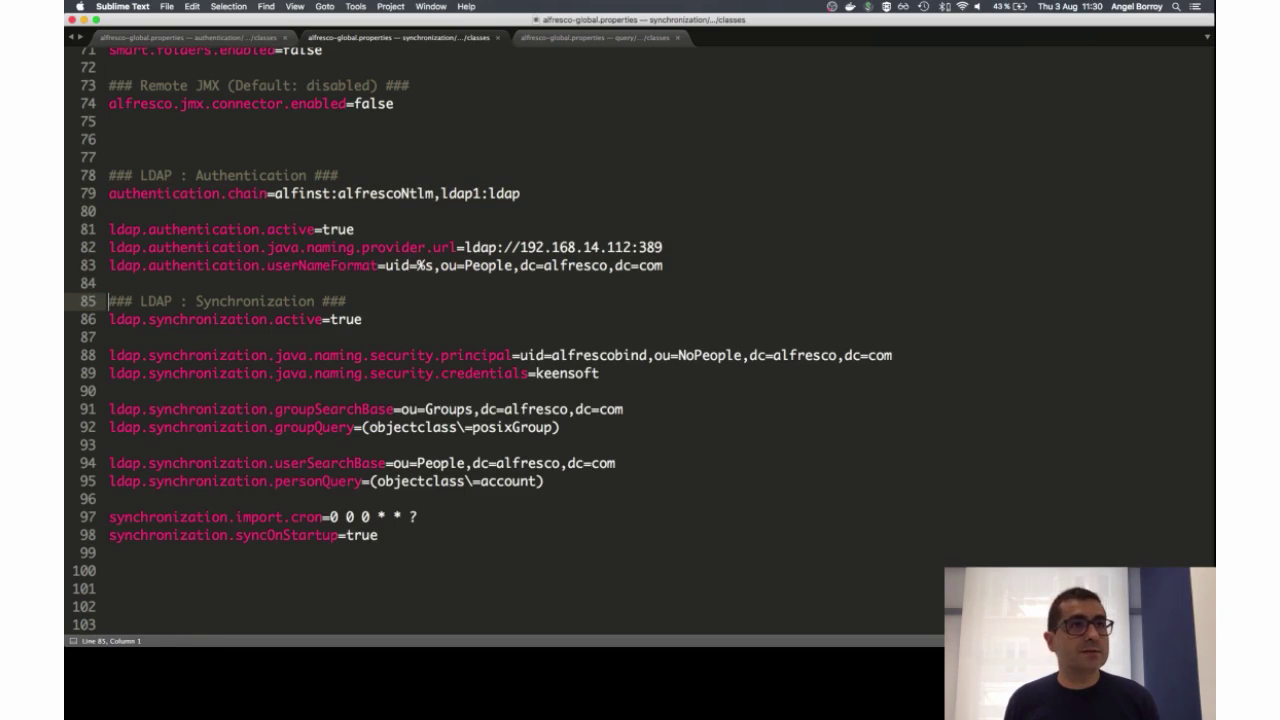
key("Down")
key("shift+Down")
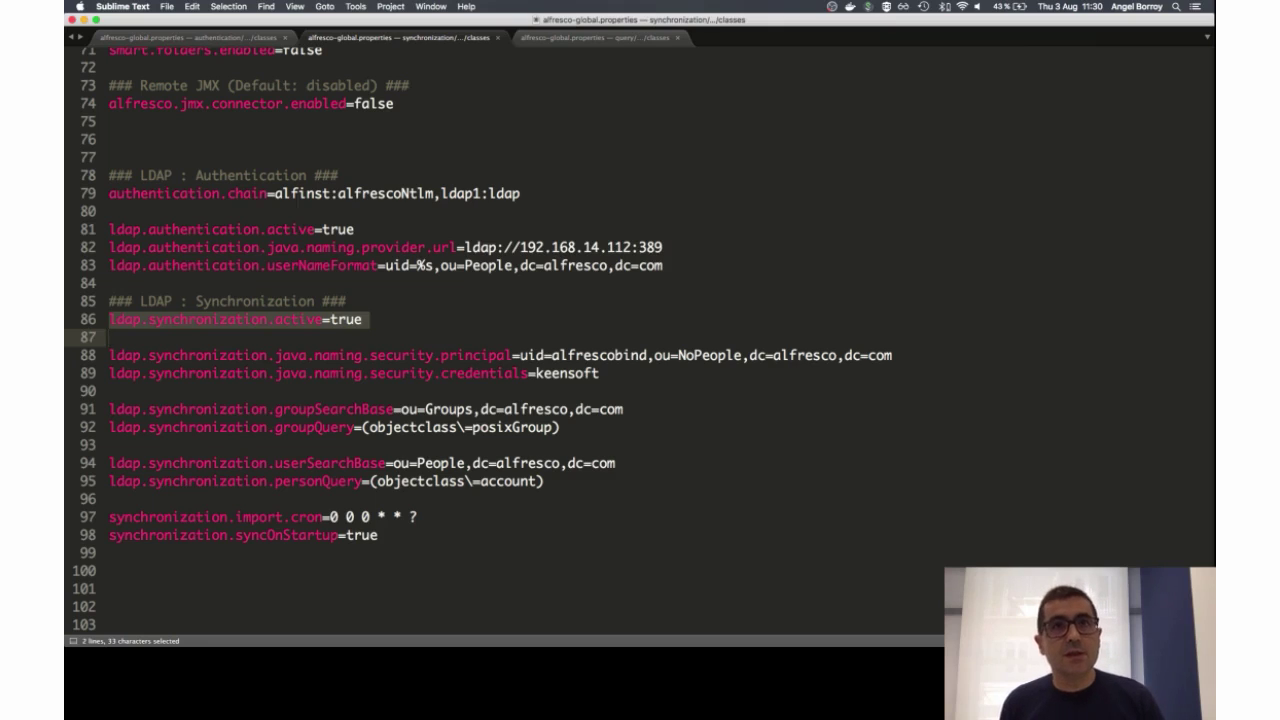
key("Down")
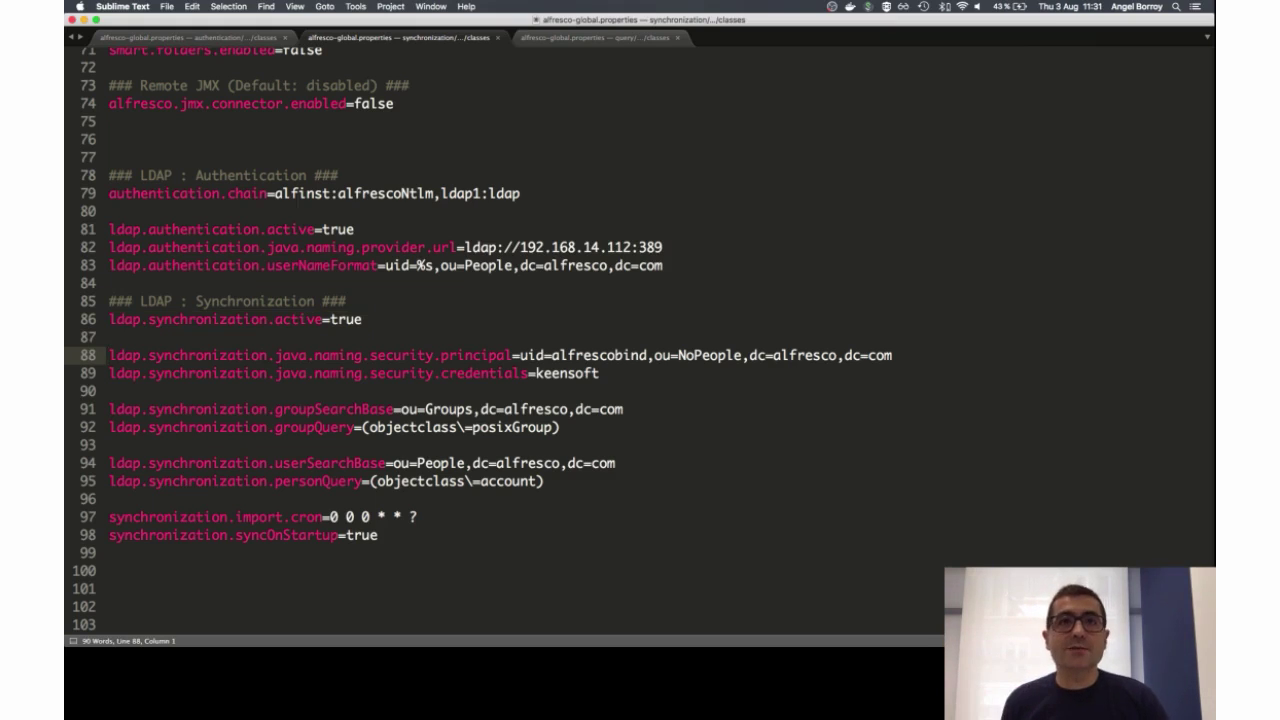
key("shift+Down")
key("shift+Down")
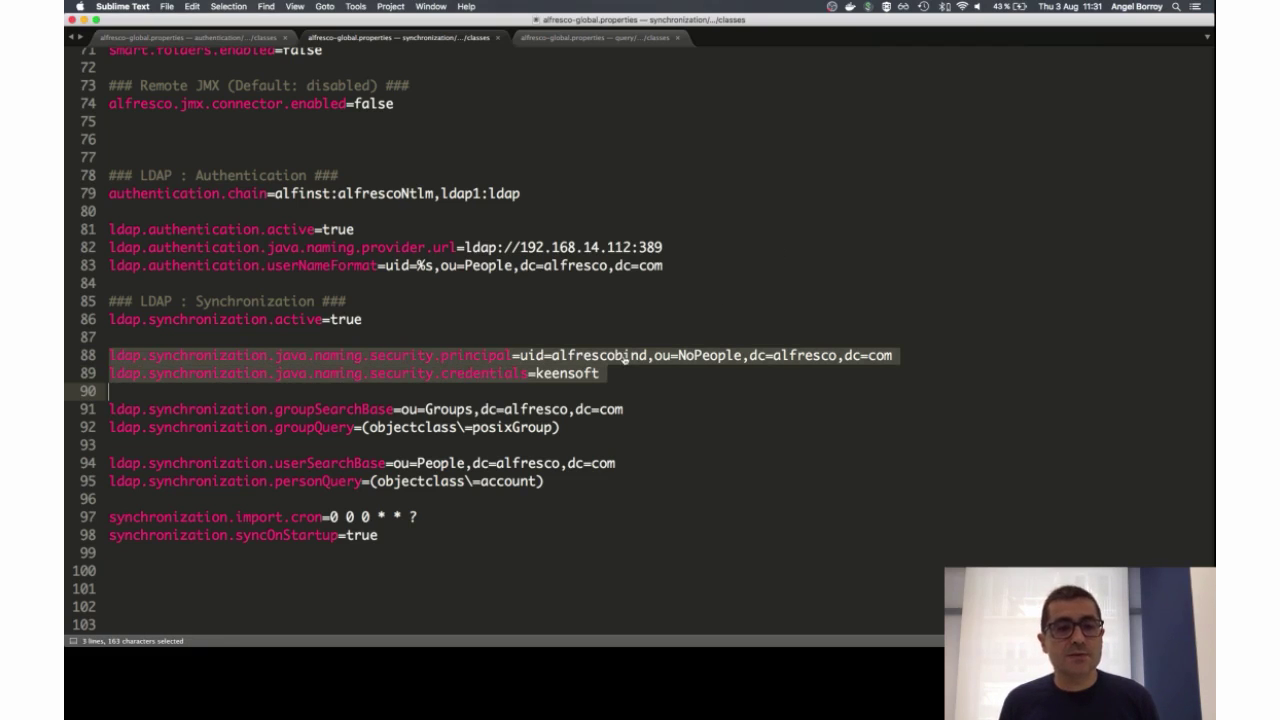
key("super+Tab")
Step: In phpLDAPadmin, view the uid=alfrescobind entry, then ou=NoPeople, ou=Groups and ou=People
left_click(193, 27)
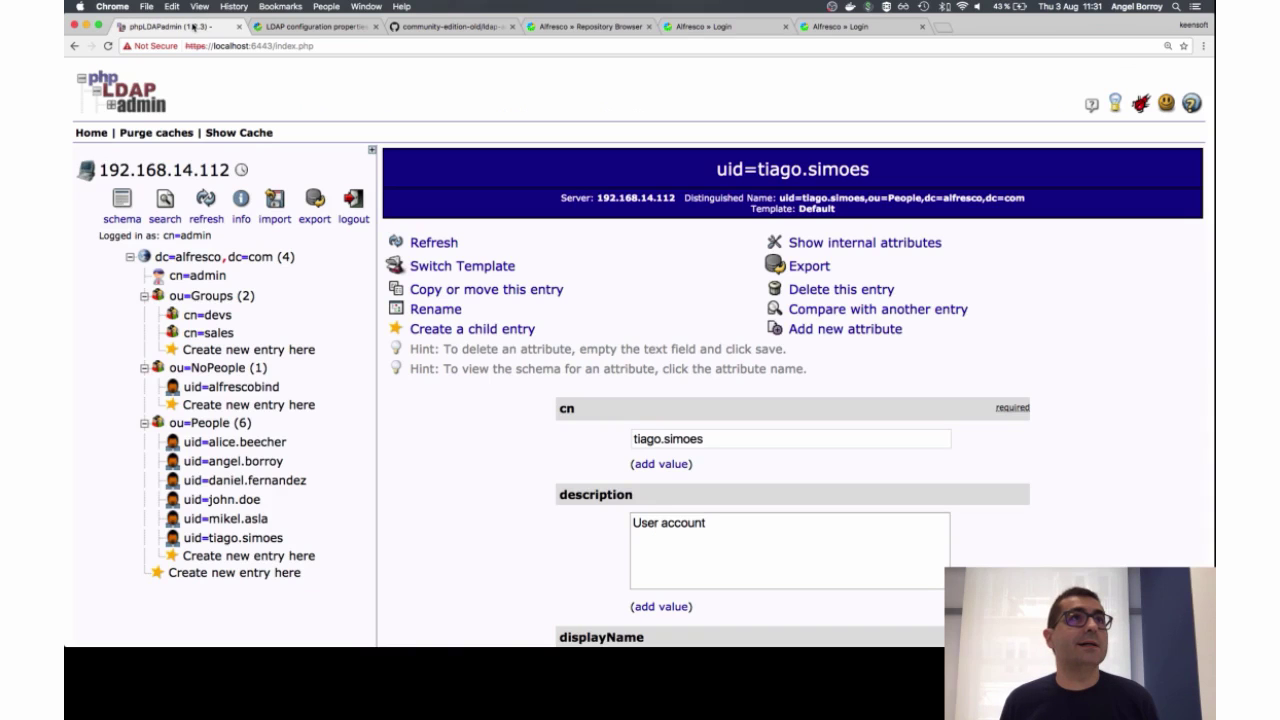
left_click(224, 386)
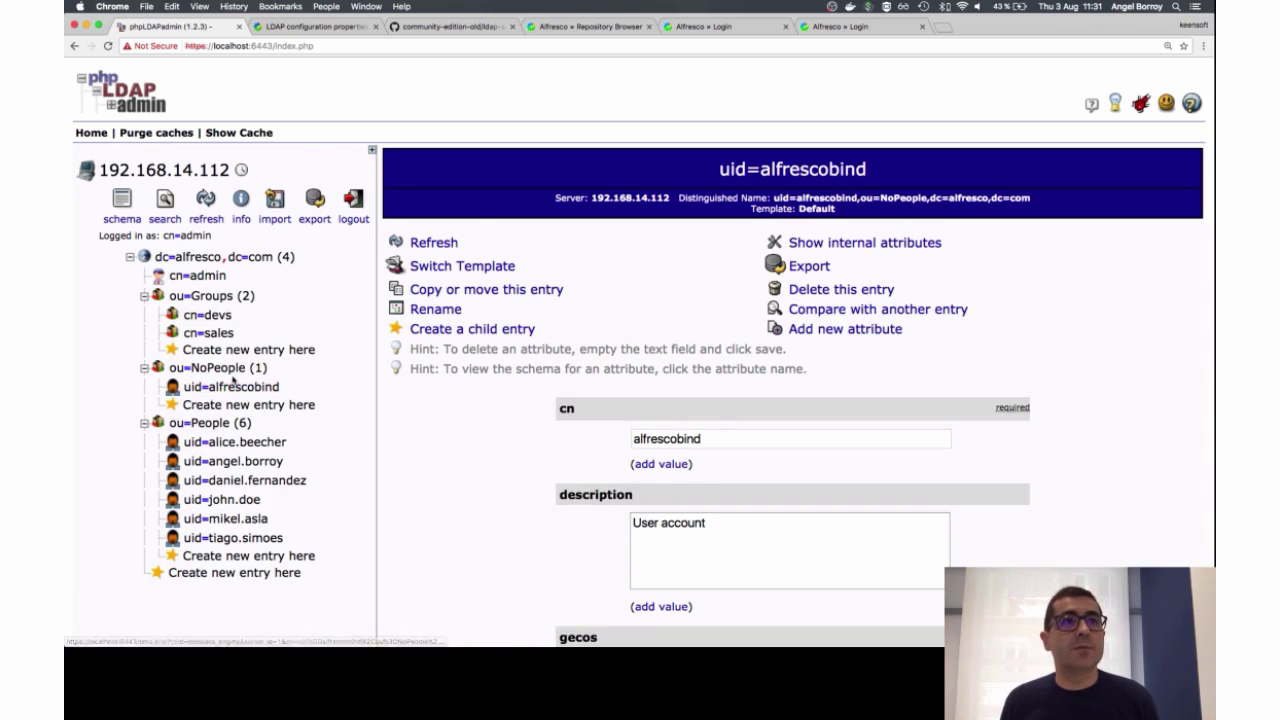
left_click(238, 370)
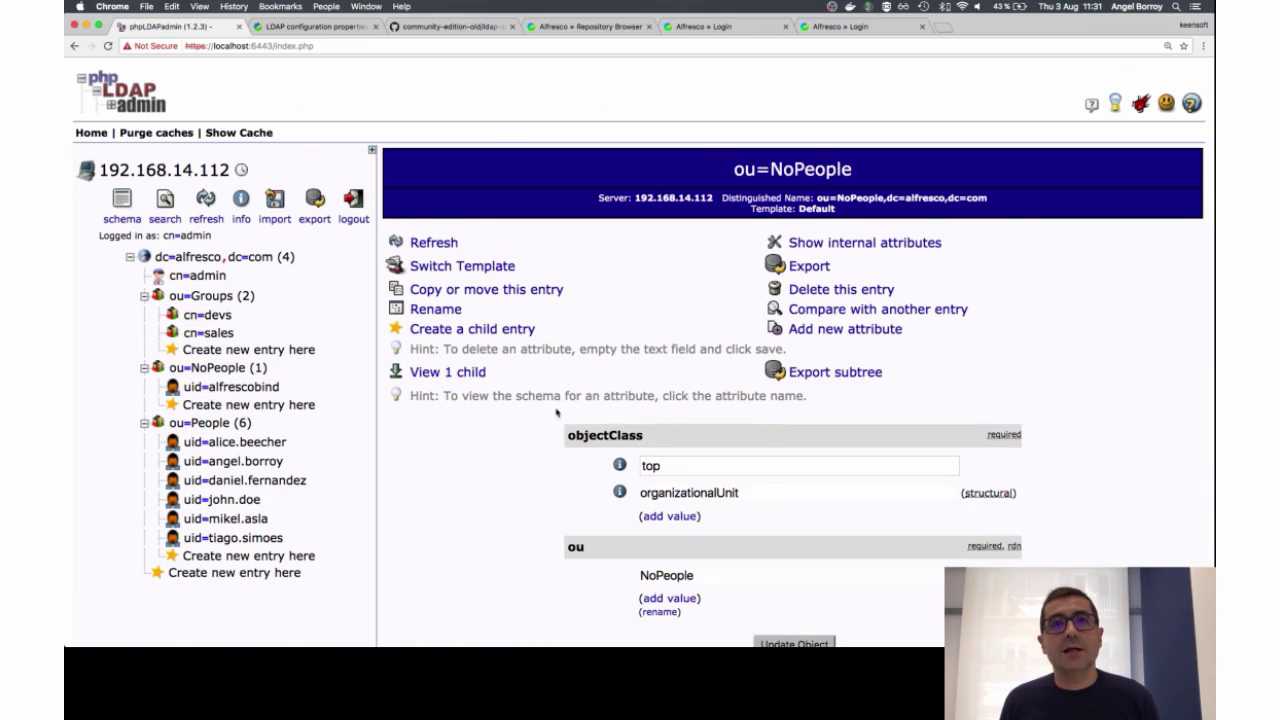
left_click(205, 296)
left_click(243, 424)
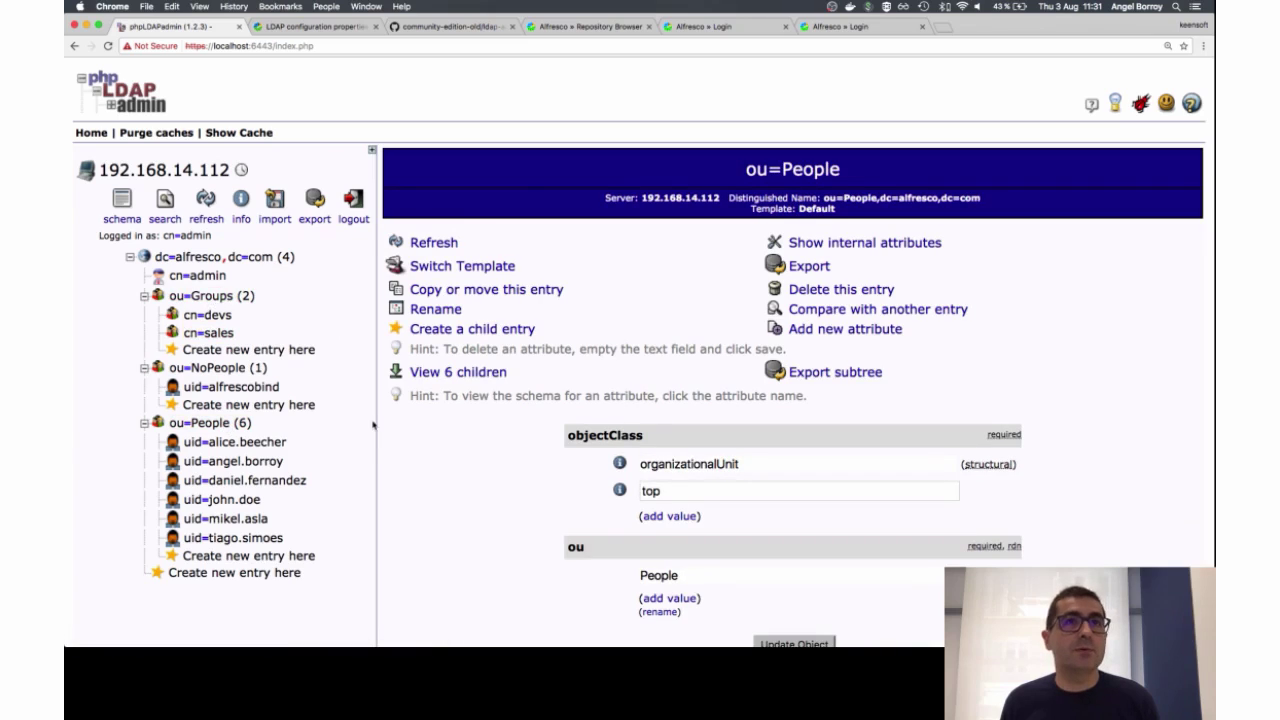
Step: Select the groupSearchBase value in alfresco-global.properties
key("super+Tab")
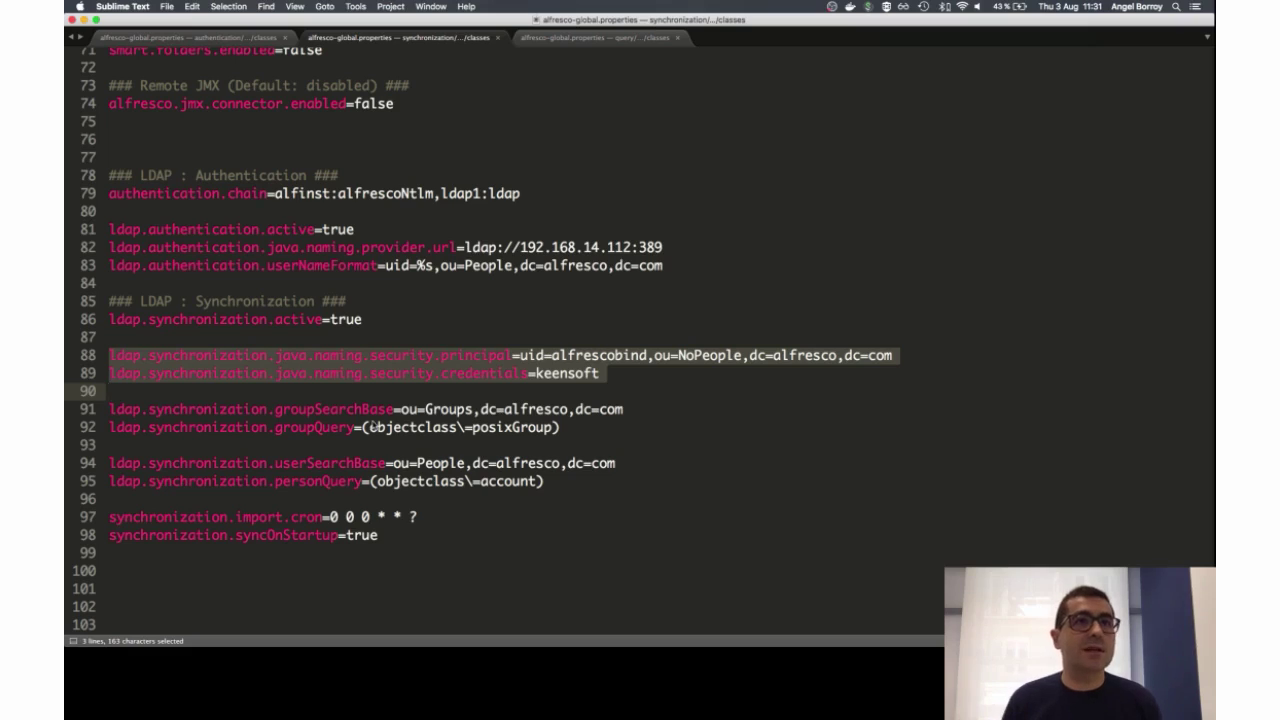
left_click(448, 409)
key("alt+Left")
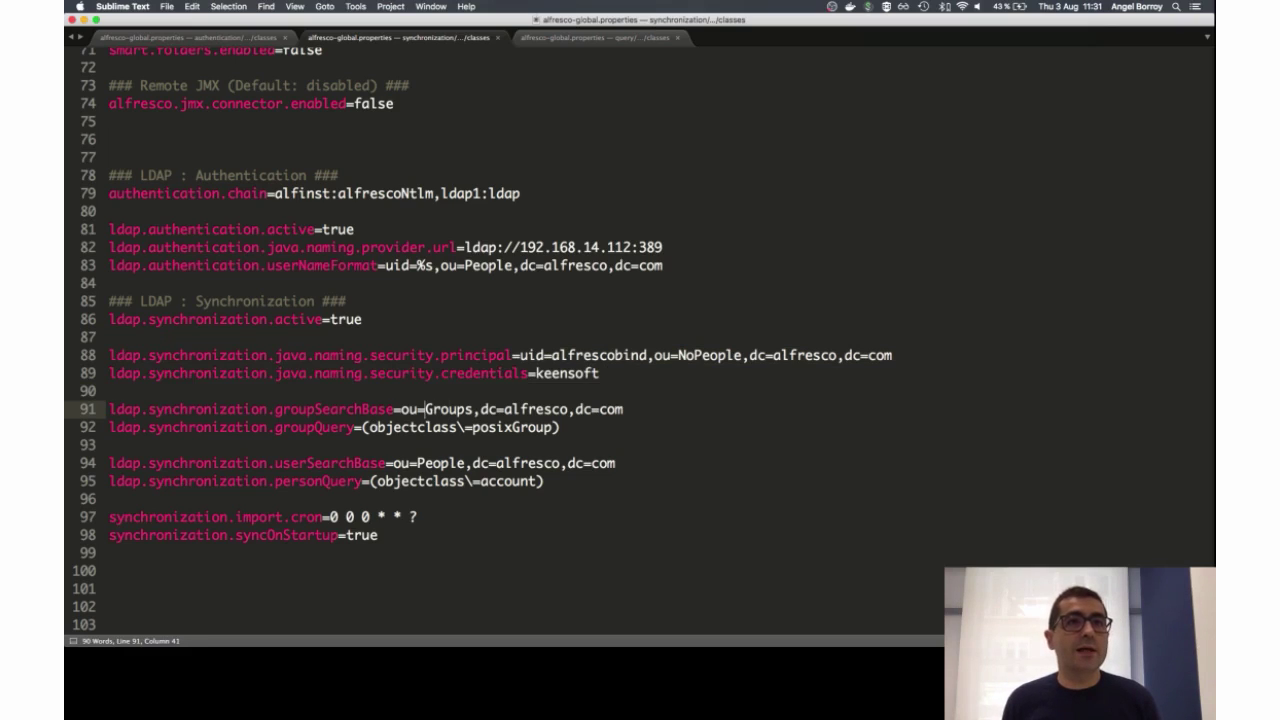
key("super+shift+Right")
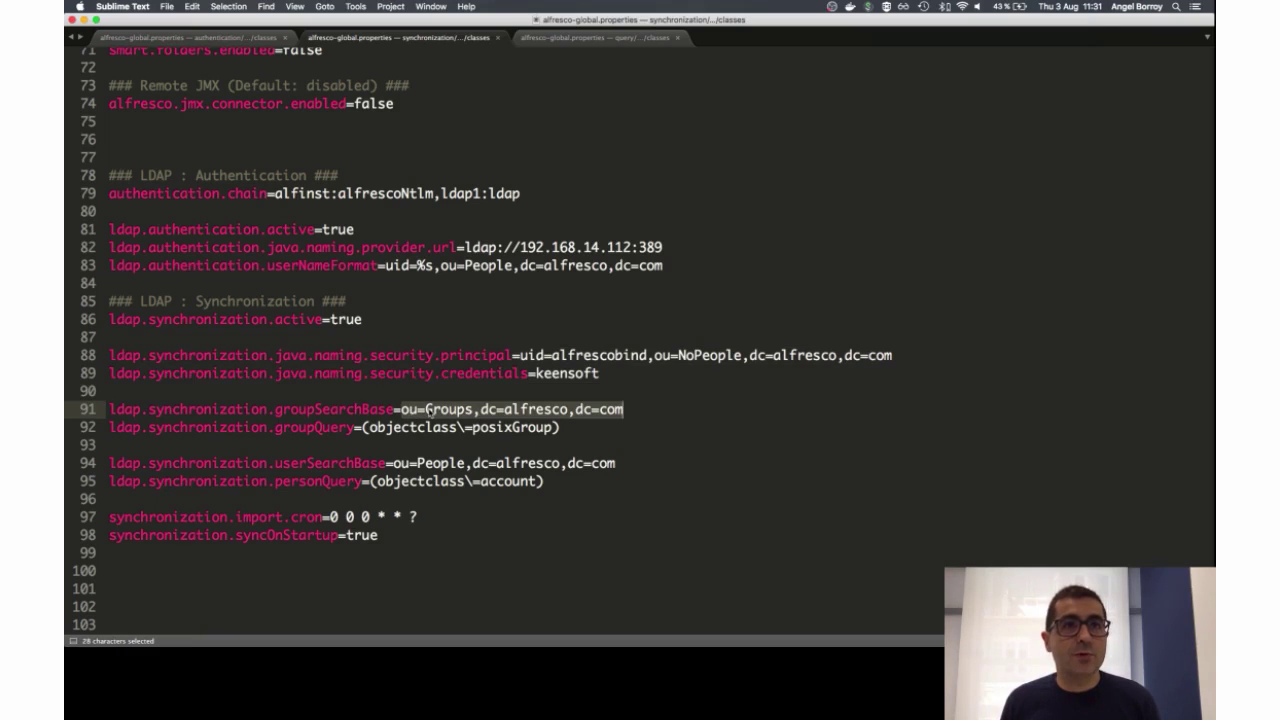
Step: Check the cn=devs group's memberUid list under ou=Groups, then return to Sublime Text
key("super+Tab")
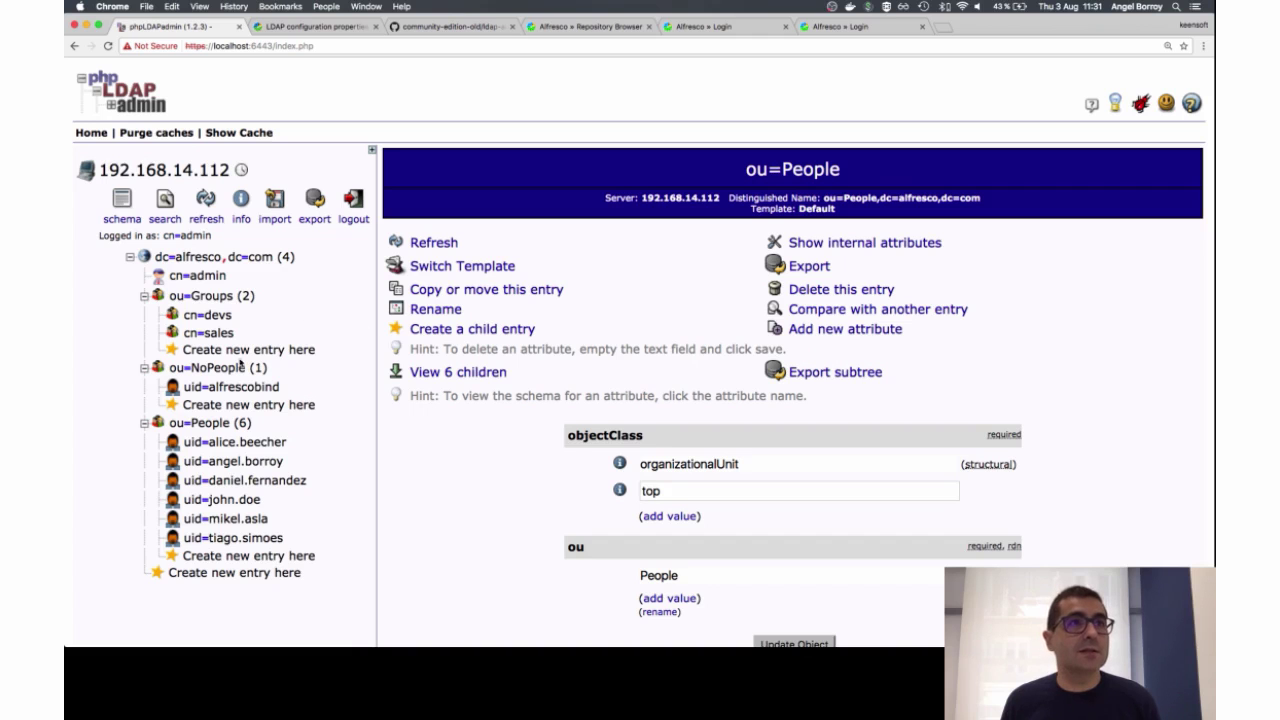
left_click(210, 296)
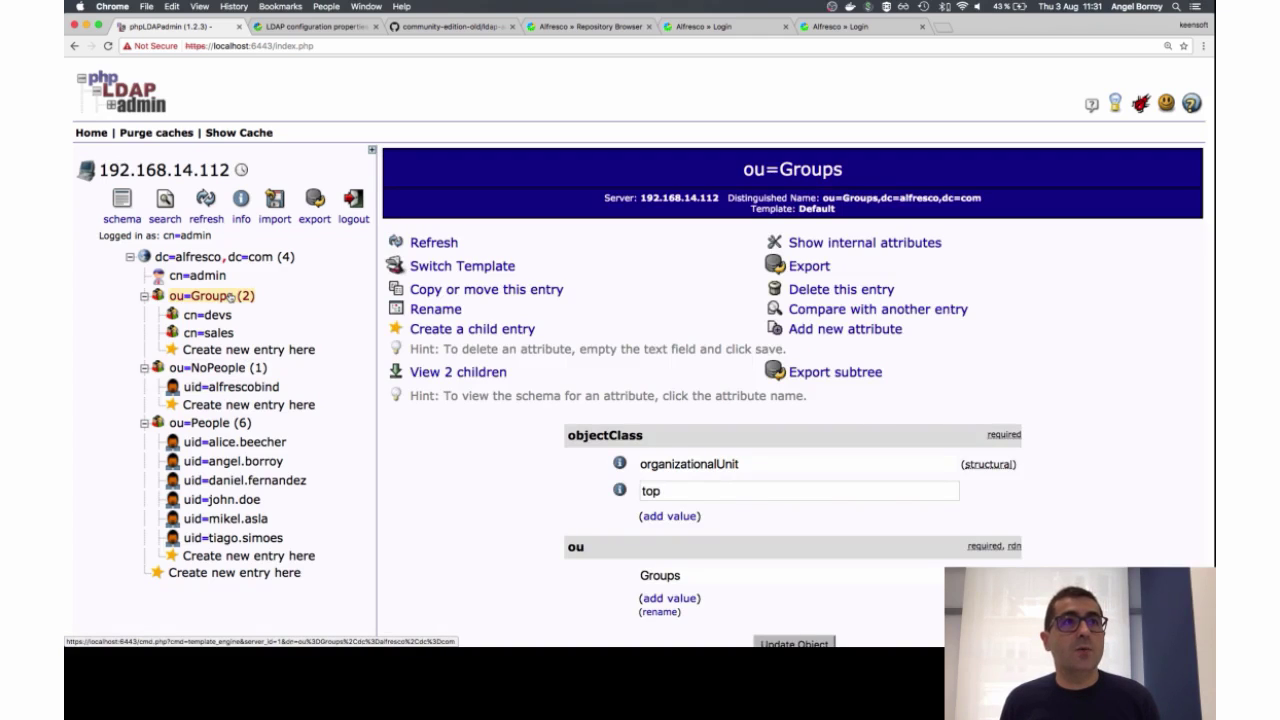
left_click(207, 315)
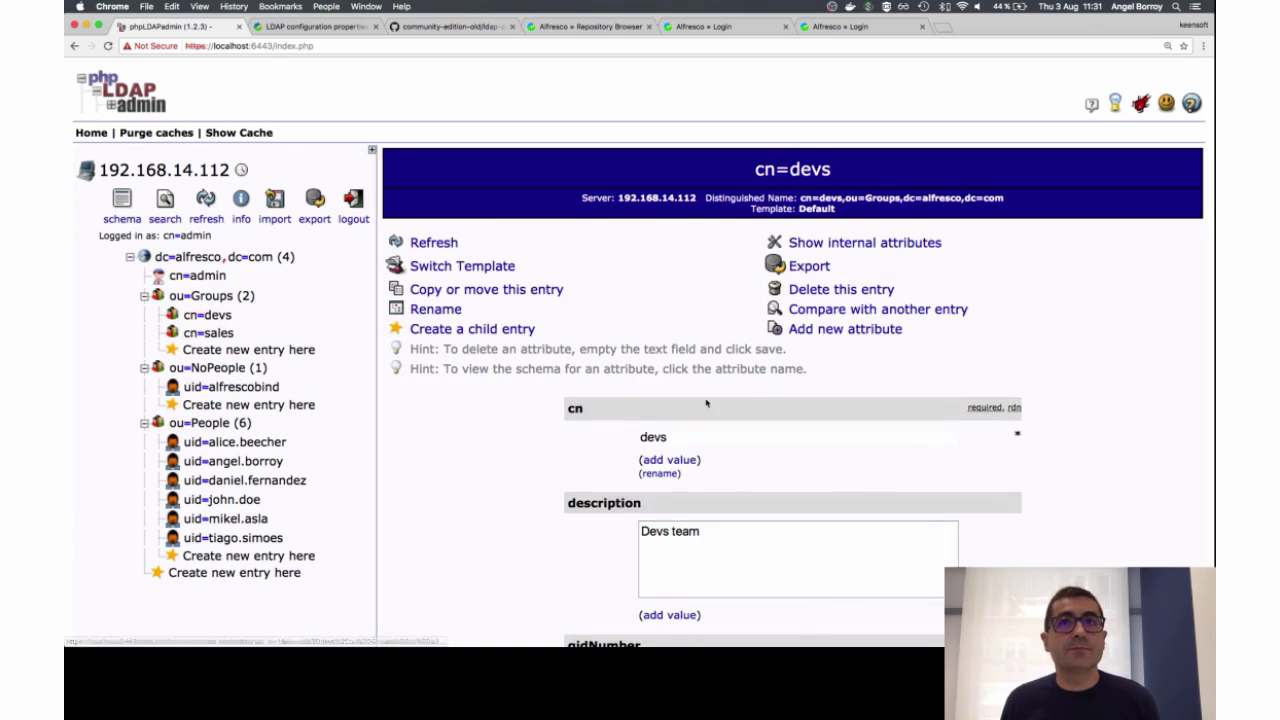
scroll(743, 409, "down", 8)
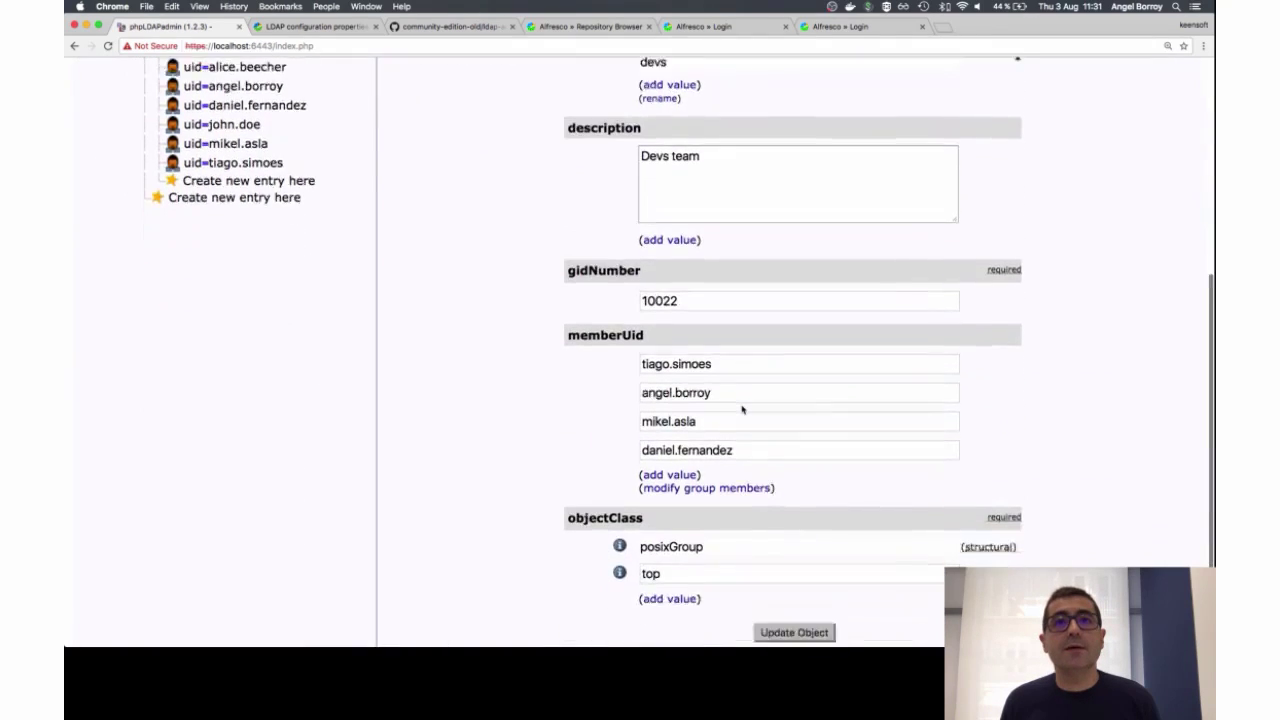
scroll(743, 409, "down", 1)
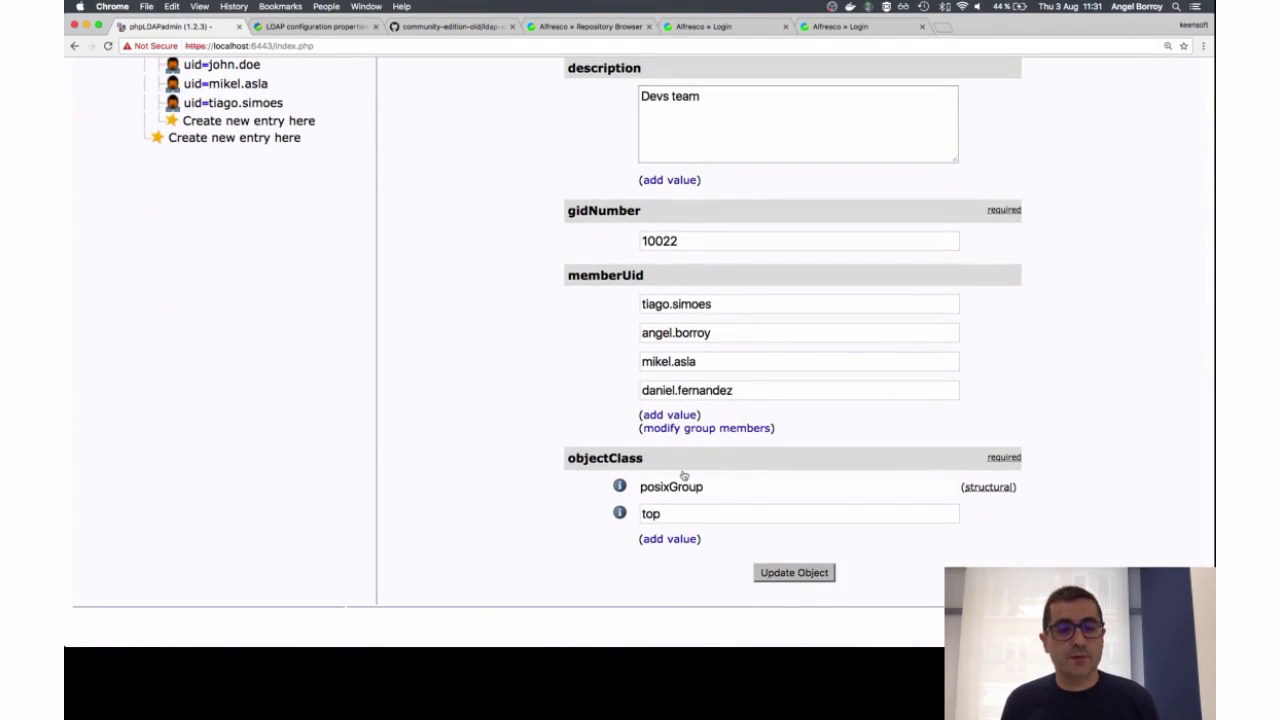
key("super+Tab")
left_click(367, 427)
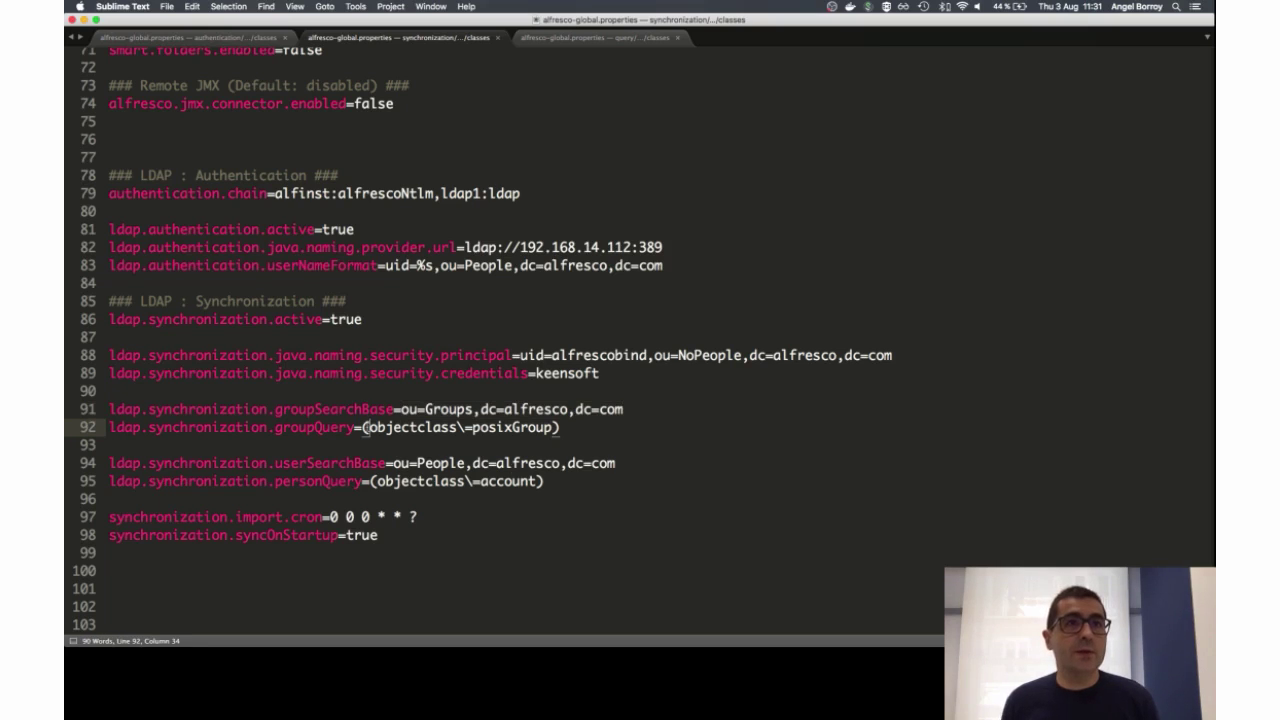
key("Up")
key("super+Left")
key("shift+Down")
key("shift+Down")
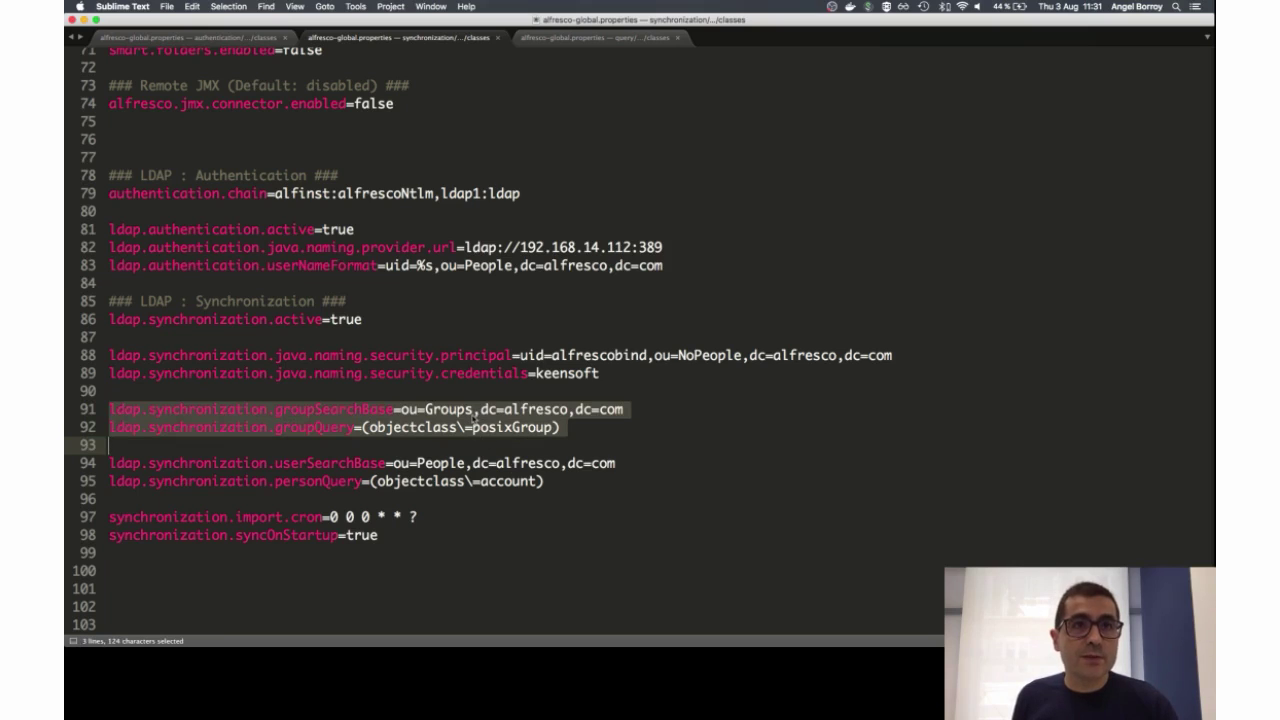
left_click(413, 463)
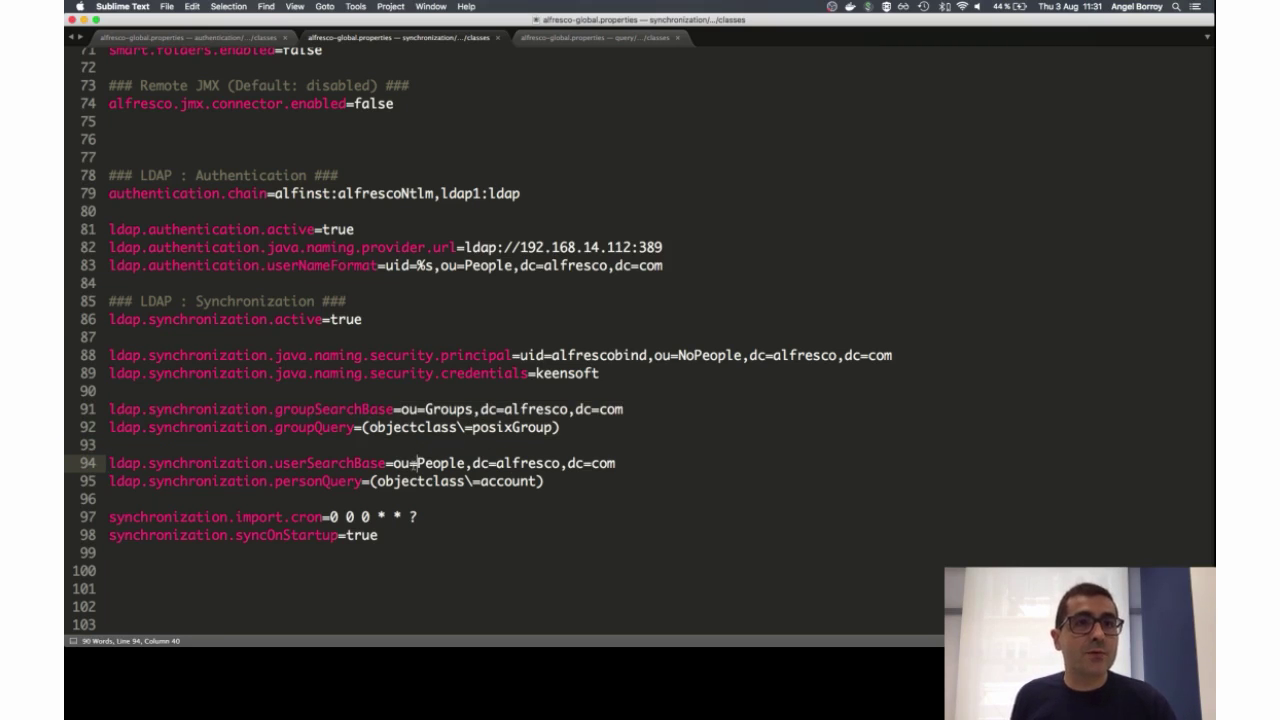
key("super+Tab")
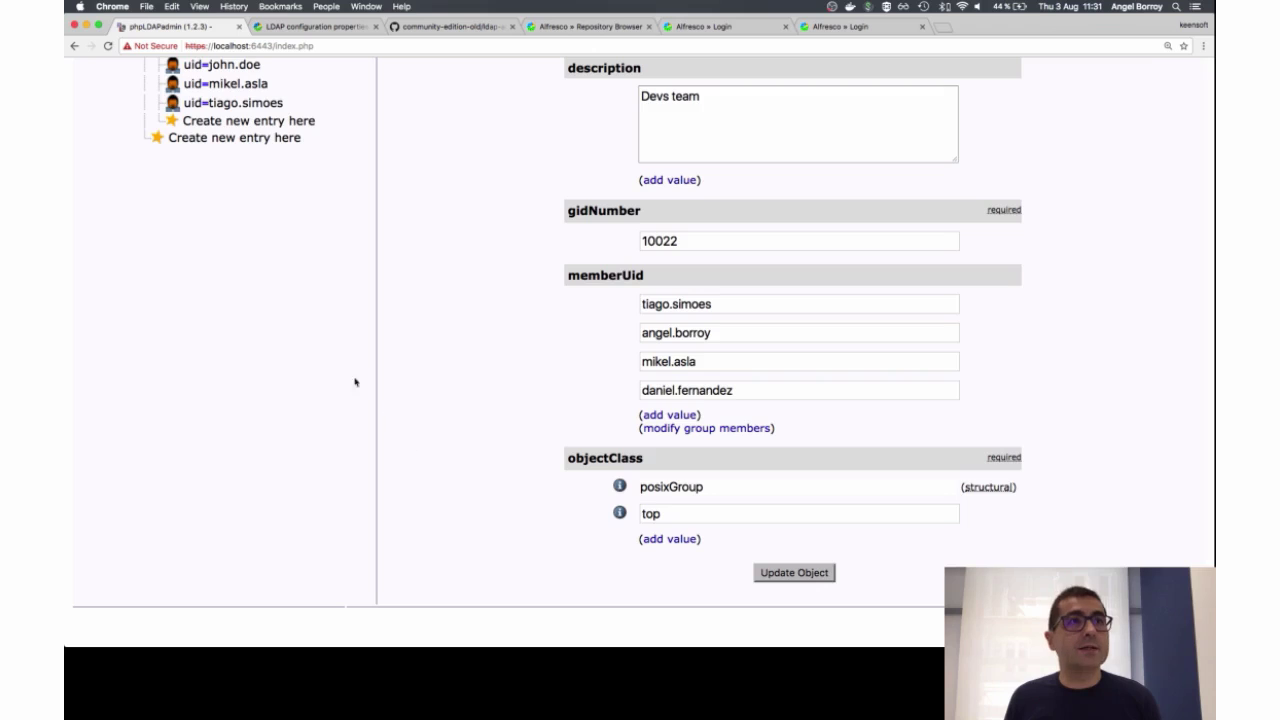
scroll(290, 274, "up", 5)
scroll(290, 274, "down", 1)
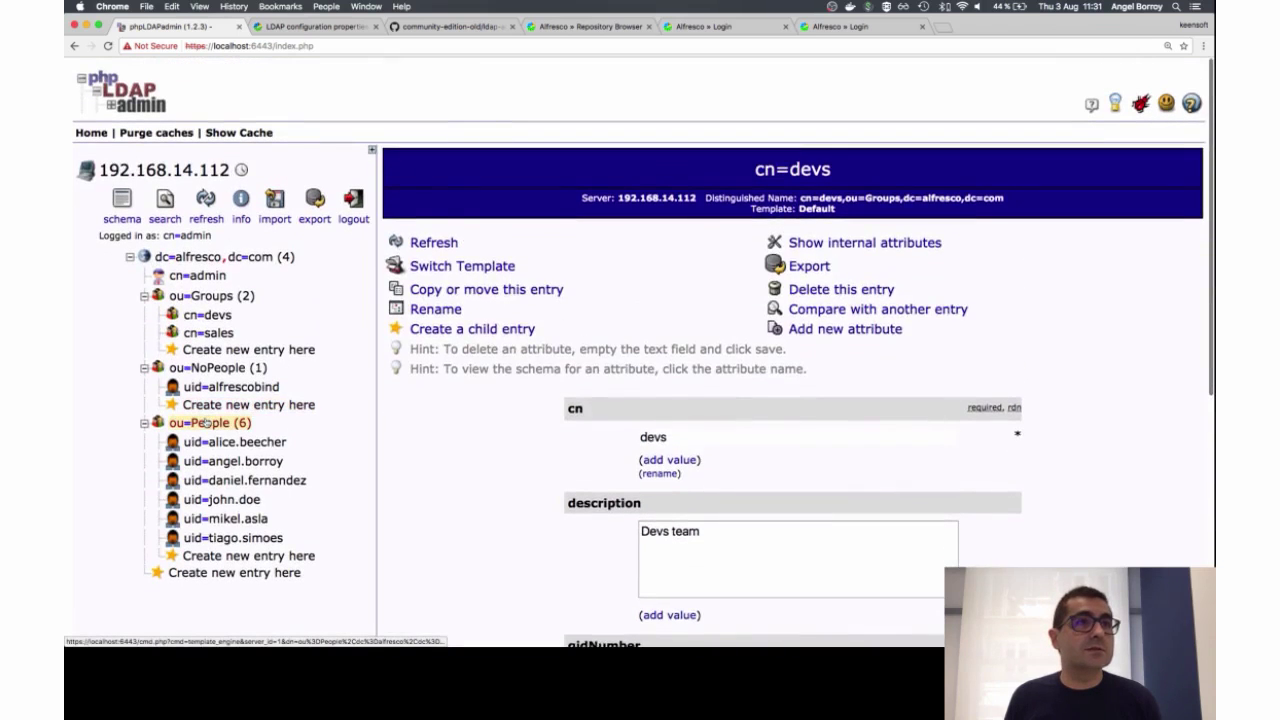
left_click(208, 422)
scroll(598, 494, "down", 2)
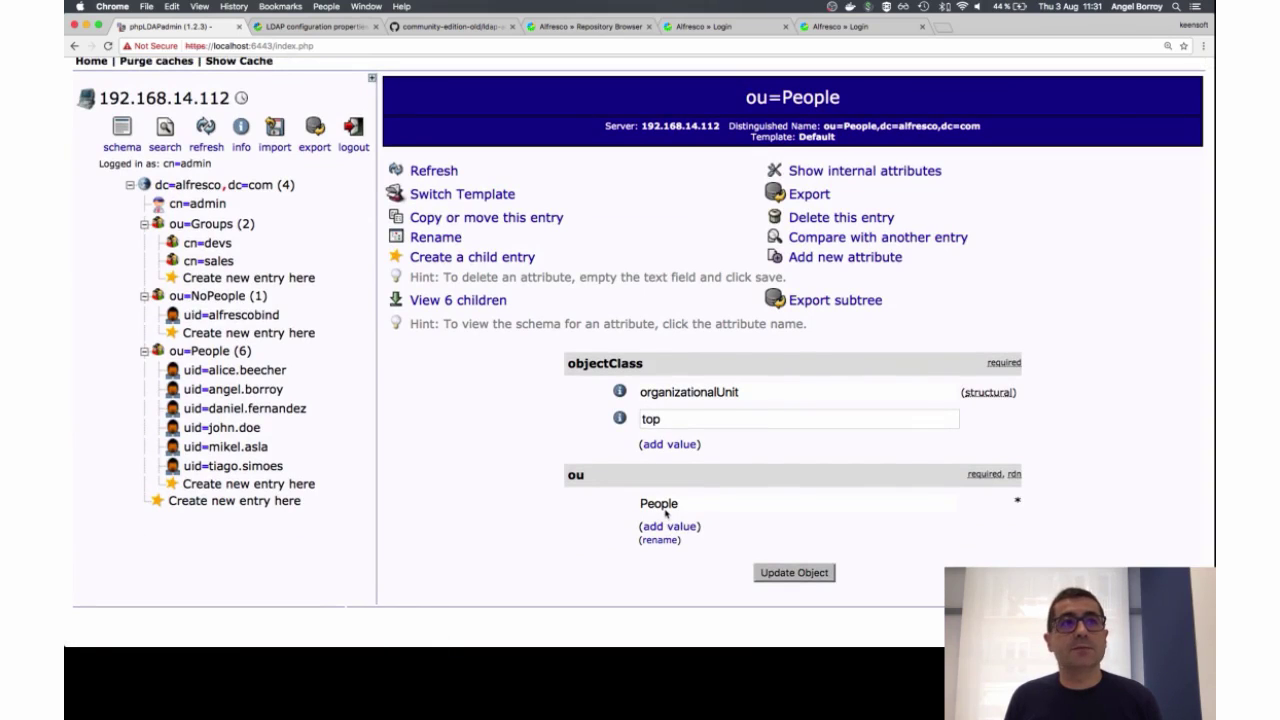
left_click(240, 389)
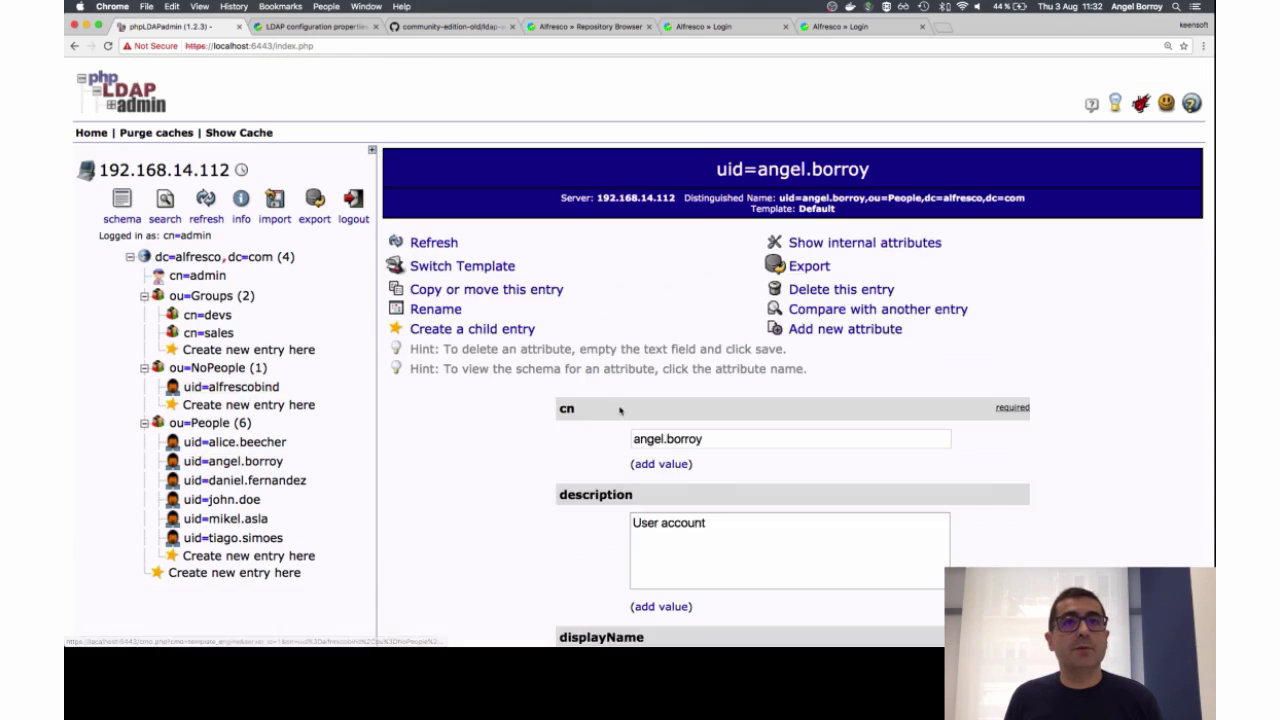
scroll(620, 410, "down", 10)
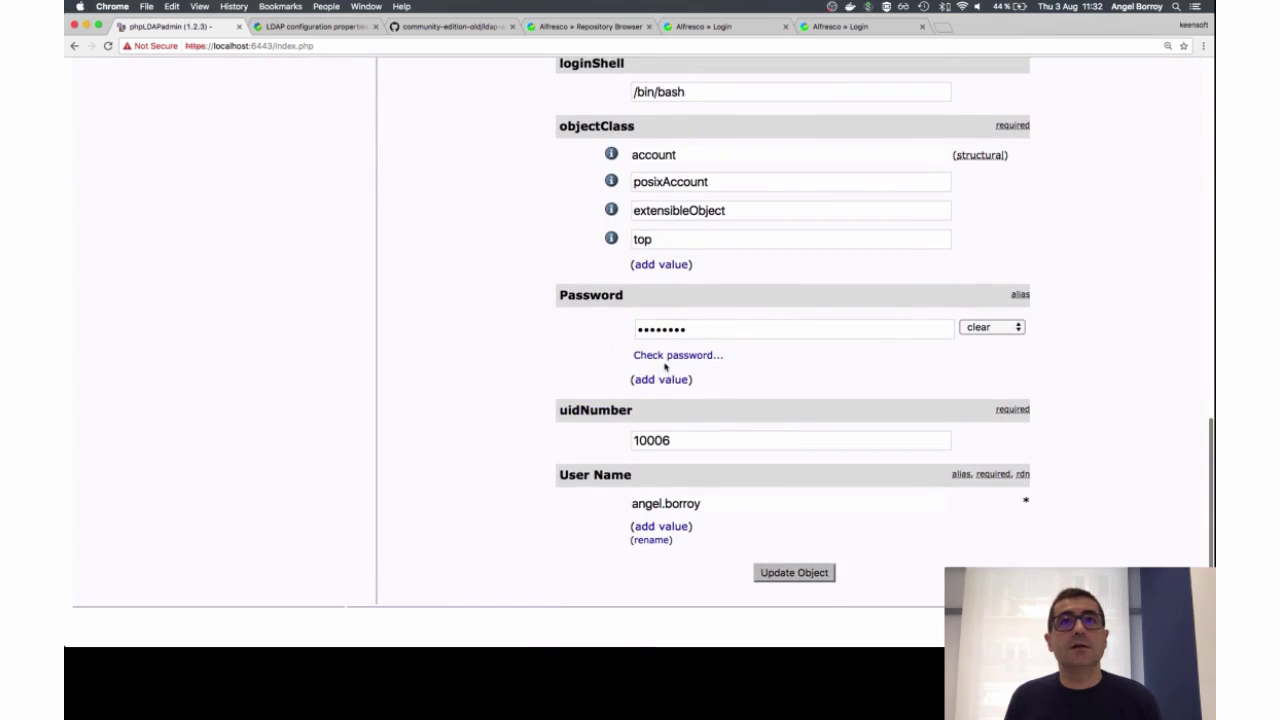
scroll(660, 420, "up", 2)
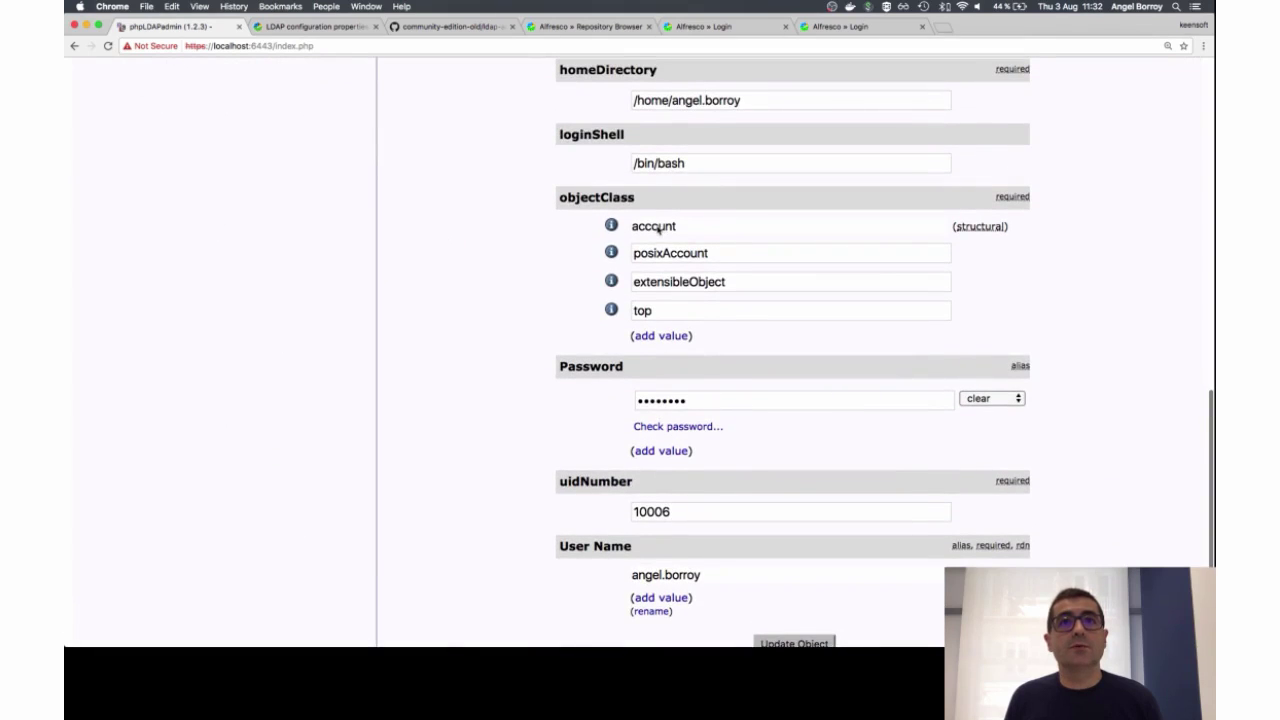
key("super+Tab")
Step: Select the user search base and personQuery lines 94–95
left_click(553, 480)
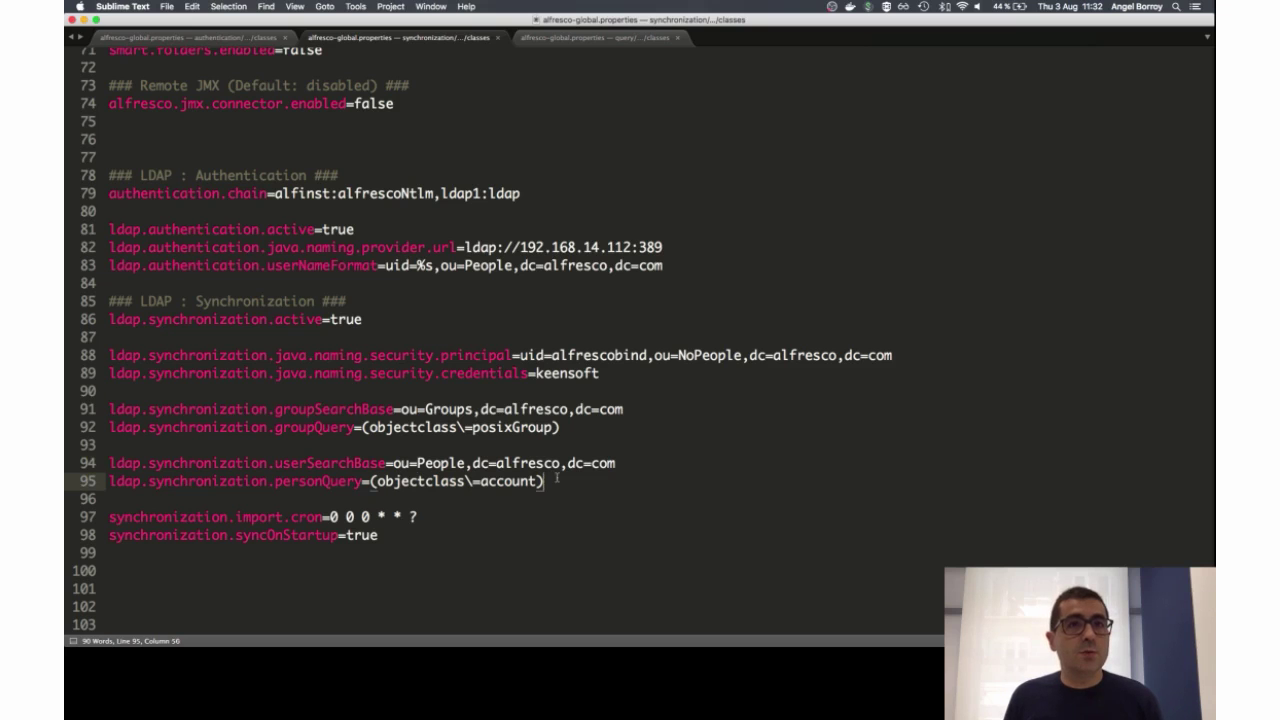
left_click(544, 463)
key("shift+Down")
key("shift+Down")
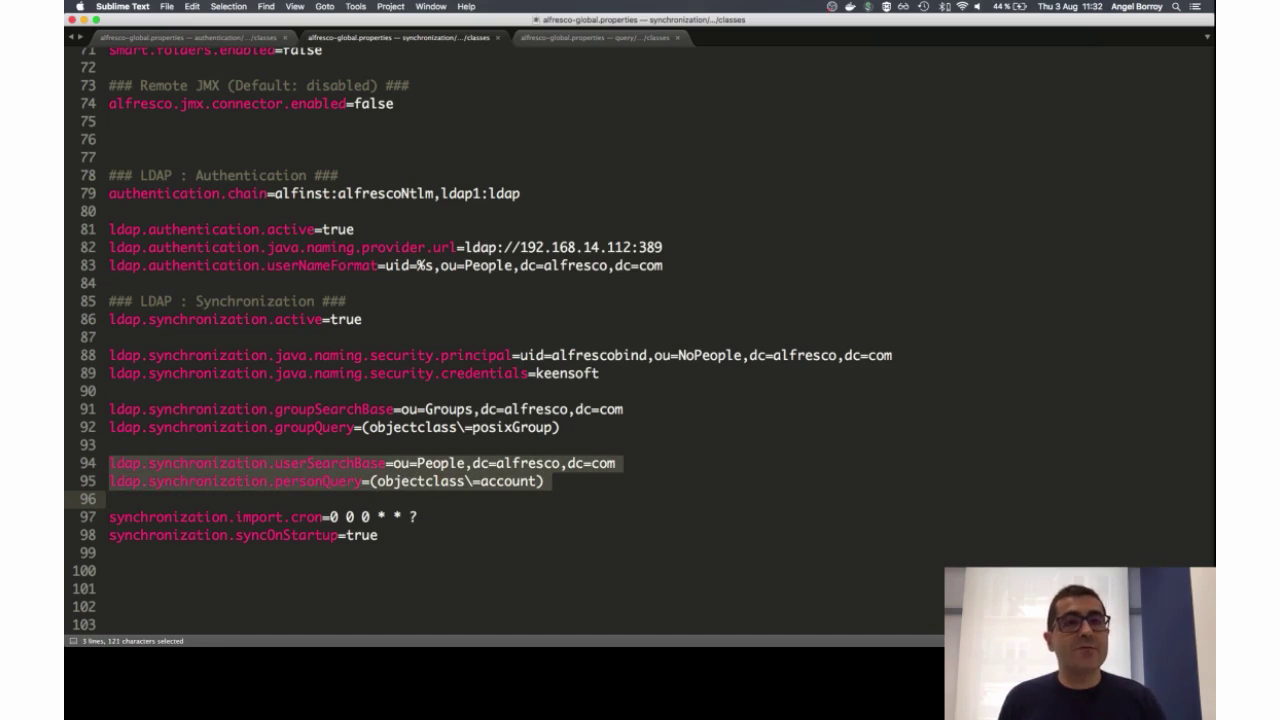
key("Down")
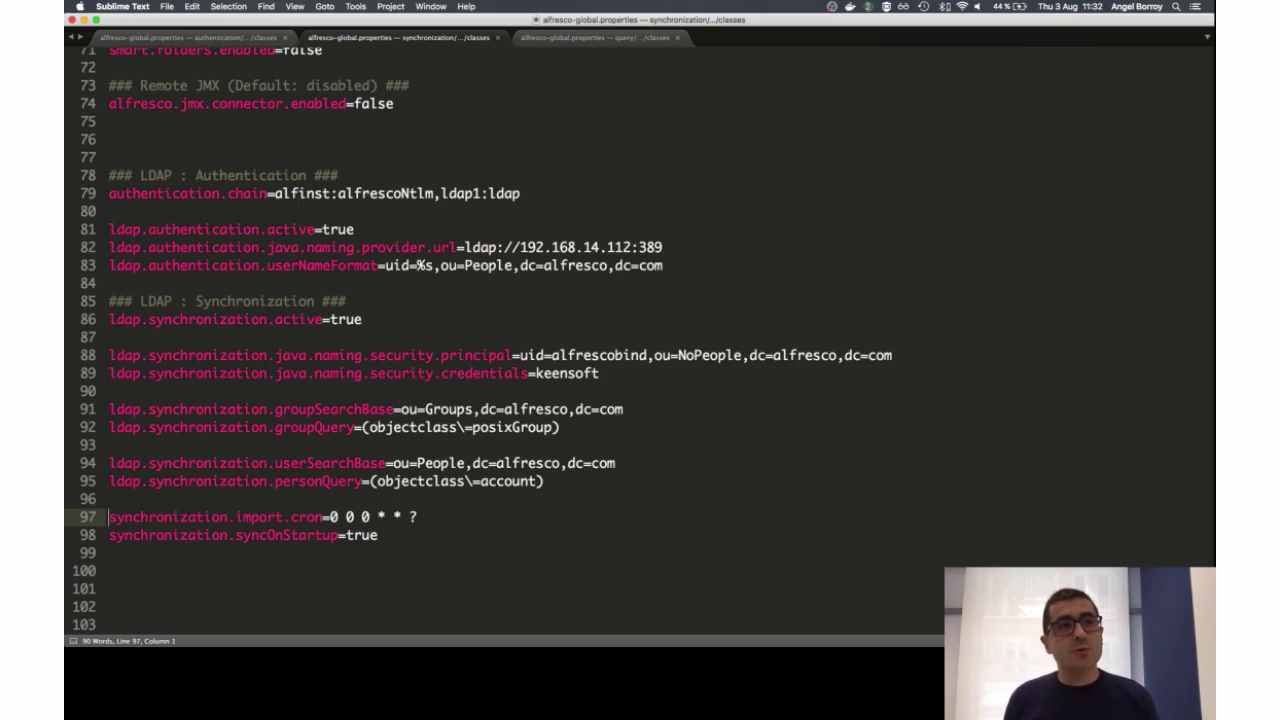
Step: Select the synchronization.import.cron line on line 97
key("shift+Down")
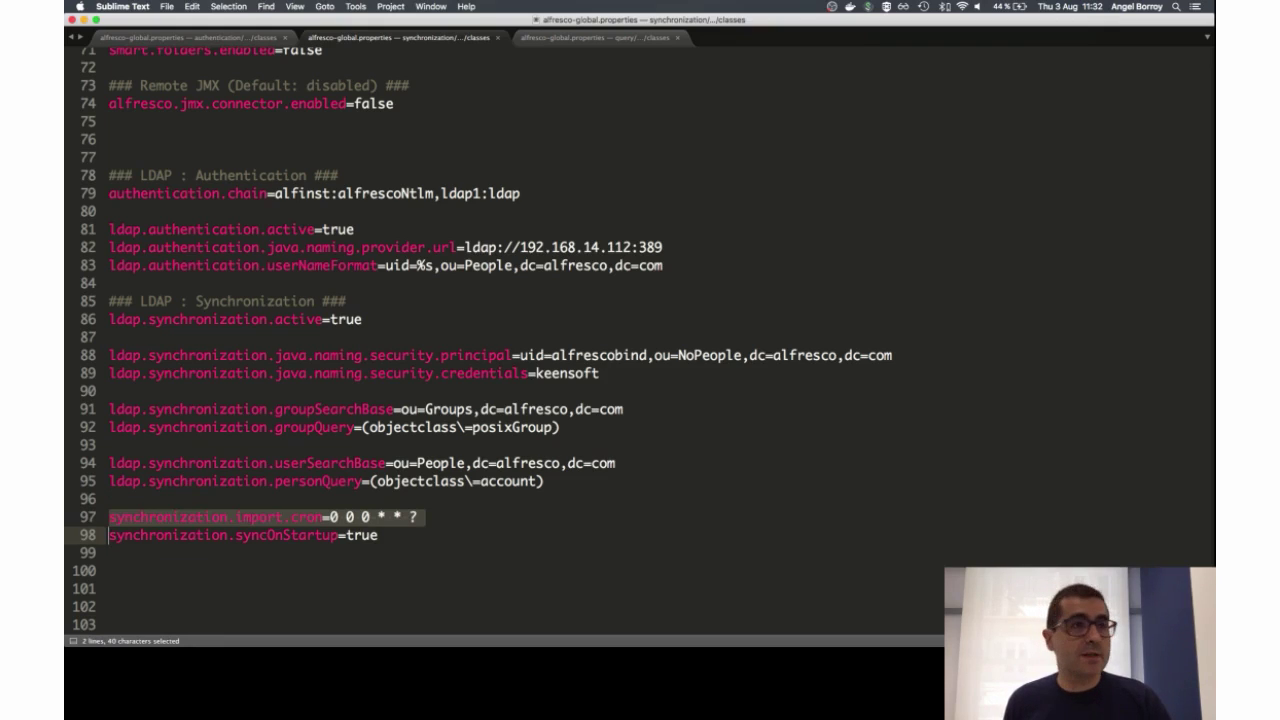
key("Up")
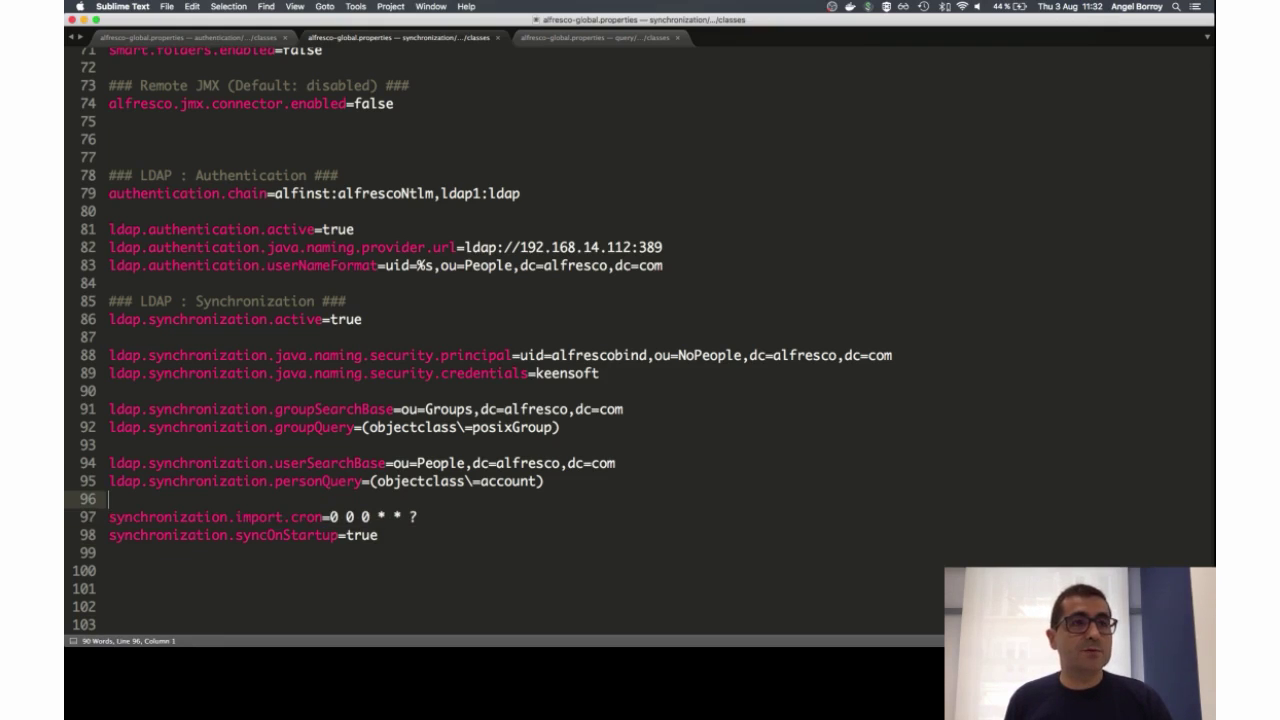
key("Down")
key("Up")
key("Down")
key("shift+Down")
key("shift+Down")
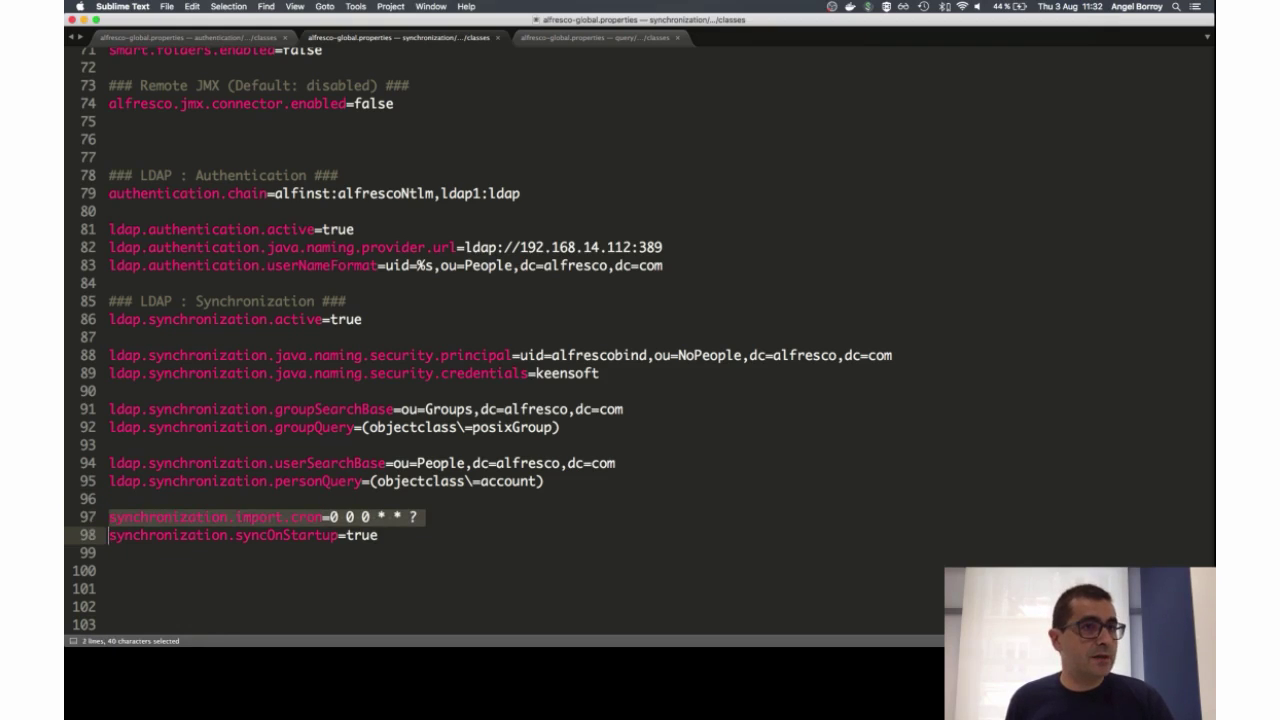
key("Up")
key("Down")
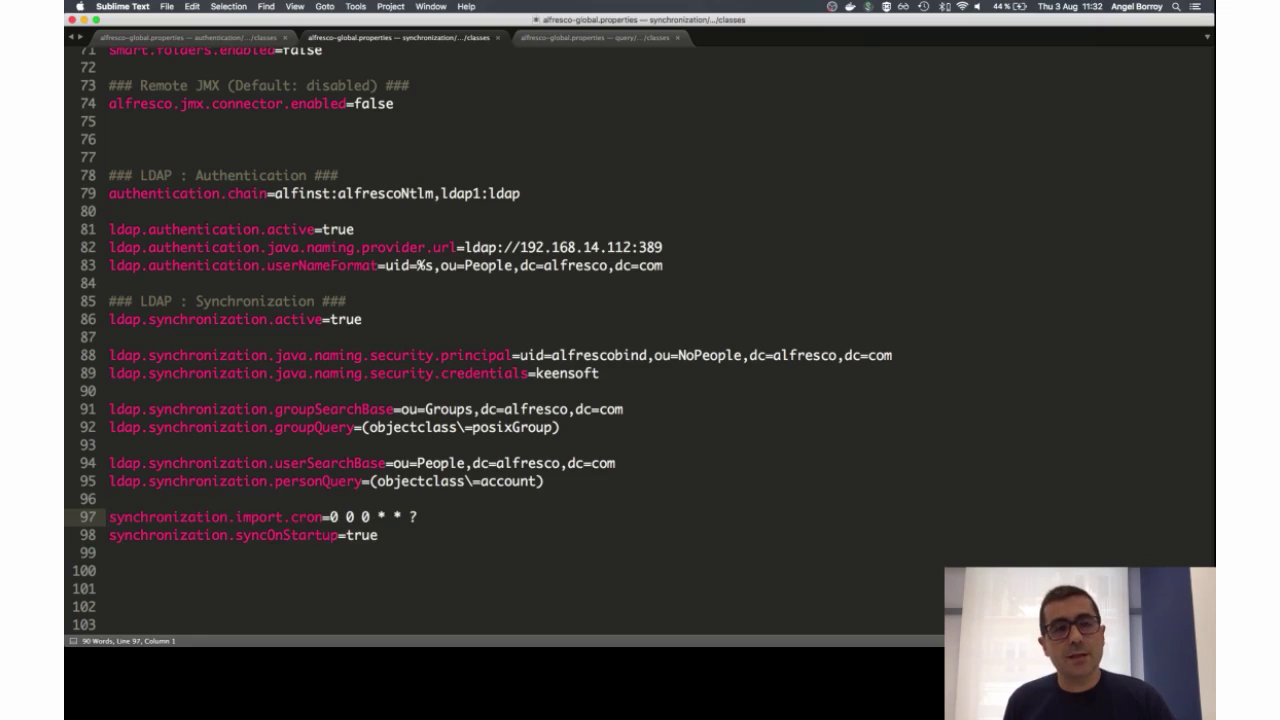
key("shift+Down")
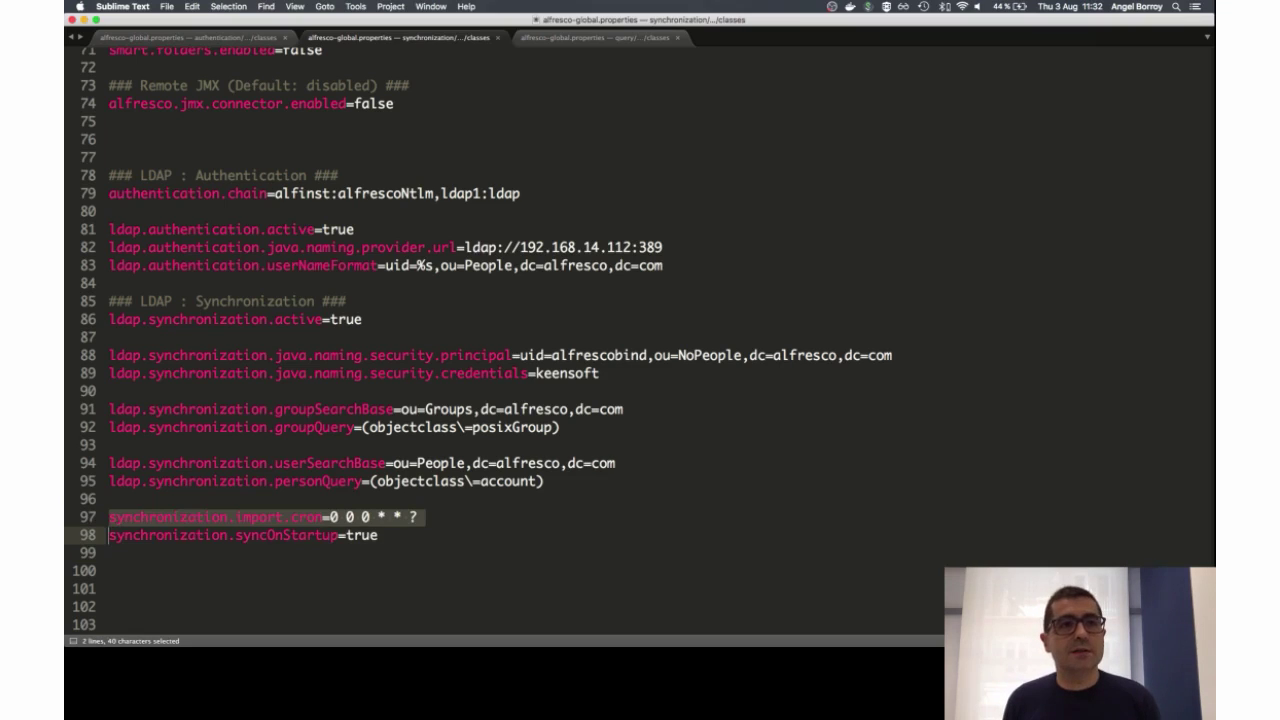
Step: Select the syncOnStartup line 98, then go back to phpLDAPadmin
key("Down")
key("Up")
key("shift+Down")
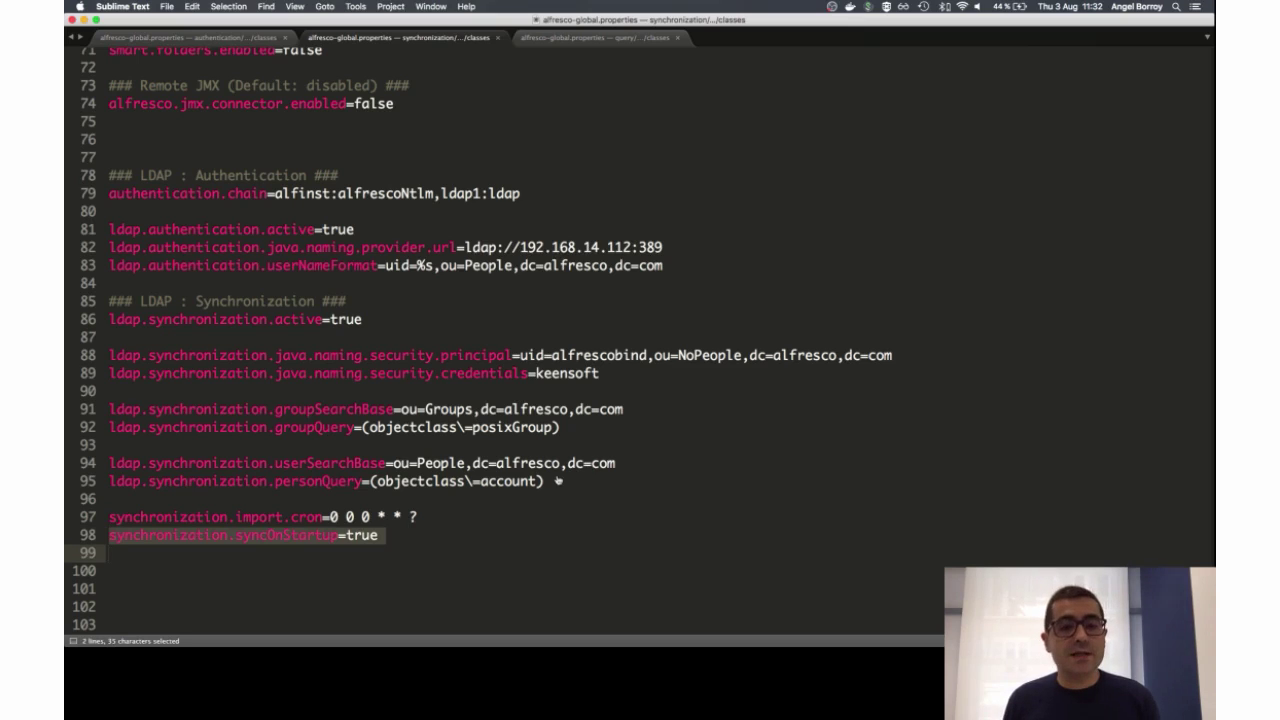
key("super+Tab")
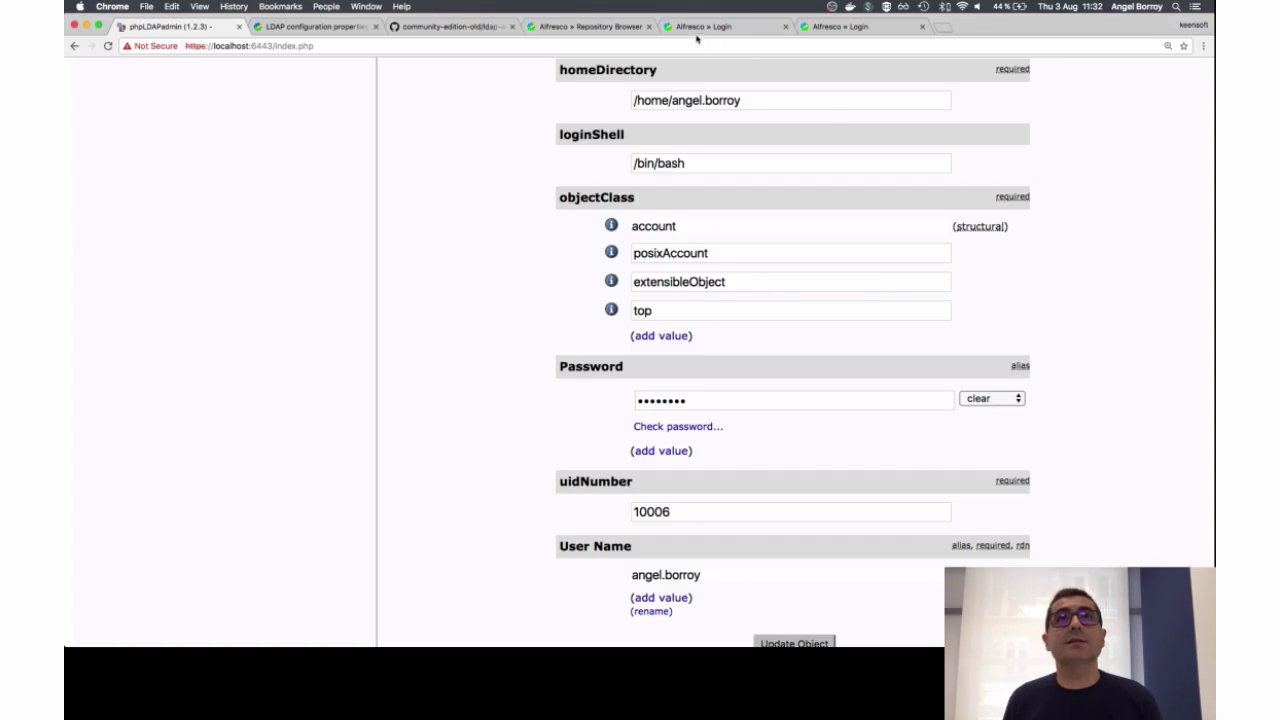
Step: Sign in to Share as admin and browse the Repository's User Homes folder
left_click(714, 28)
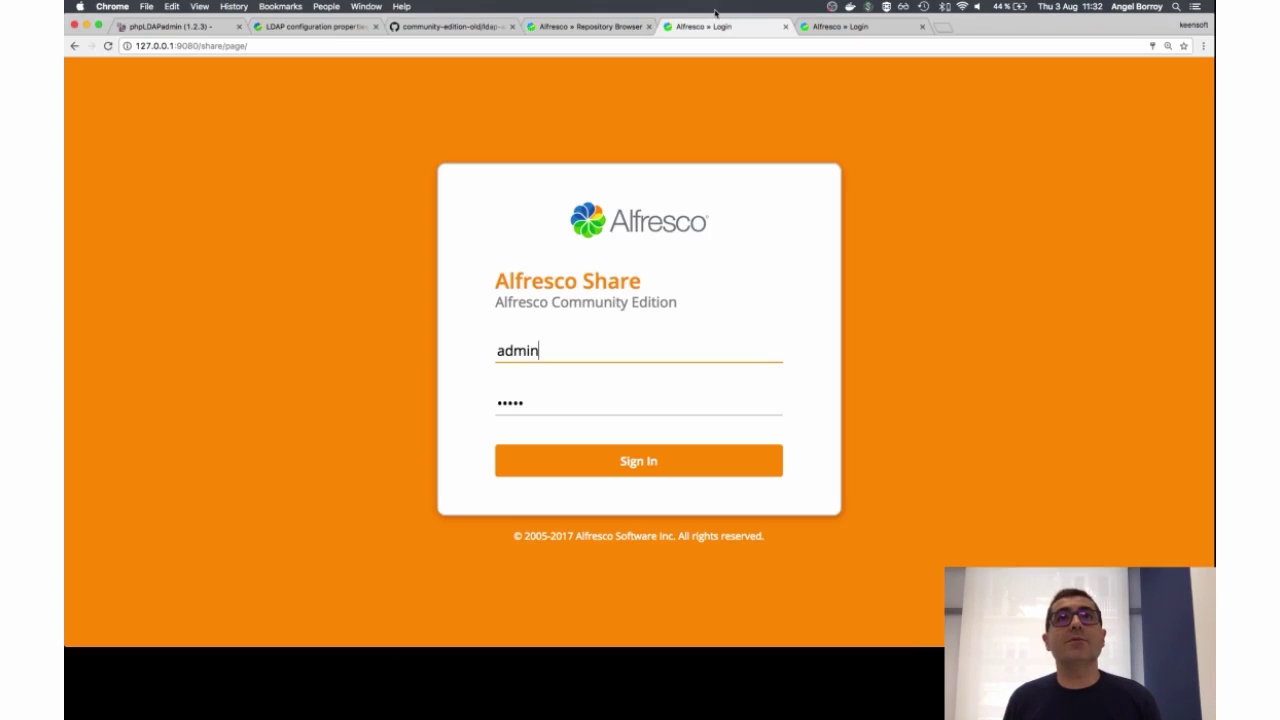
left_click(630, 466)
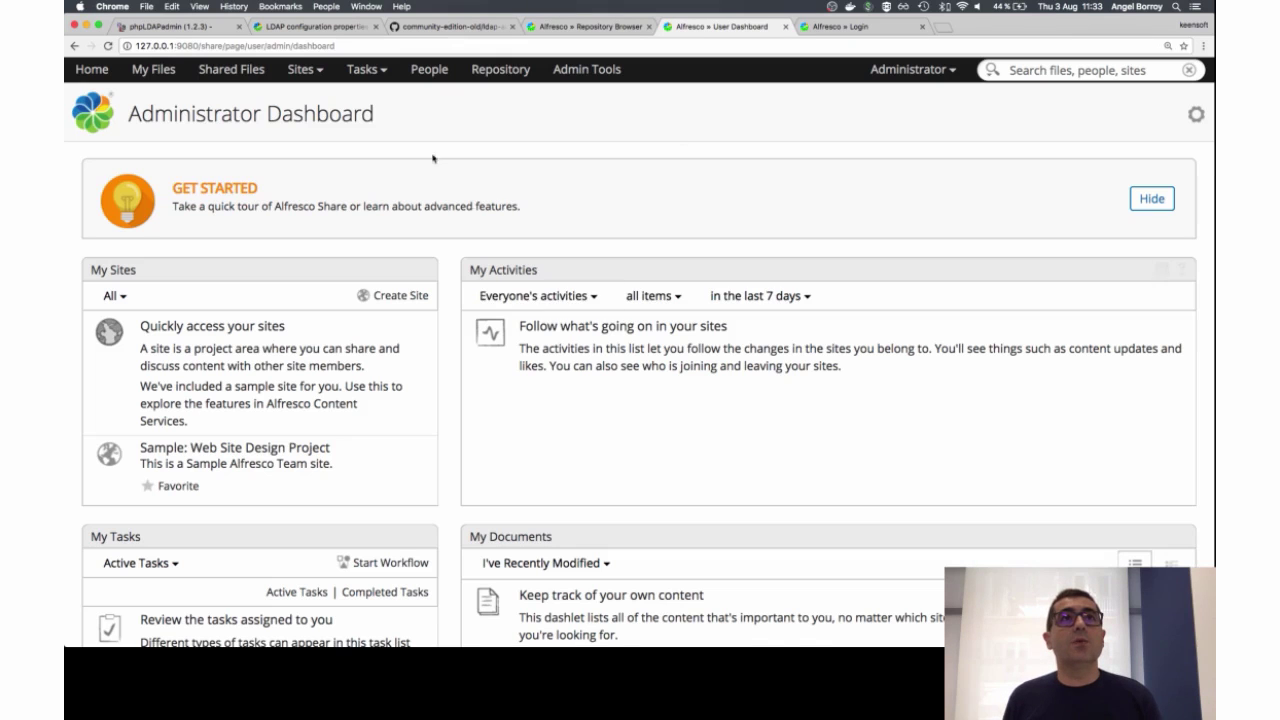
left_click(500, 69)
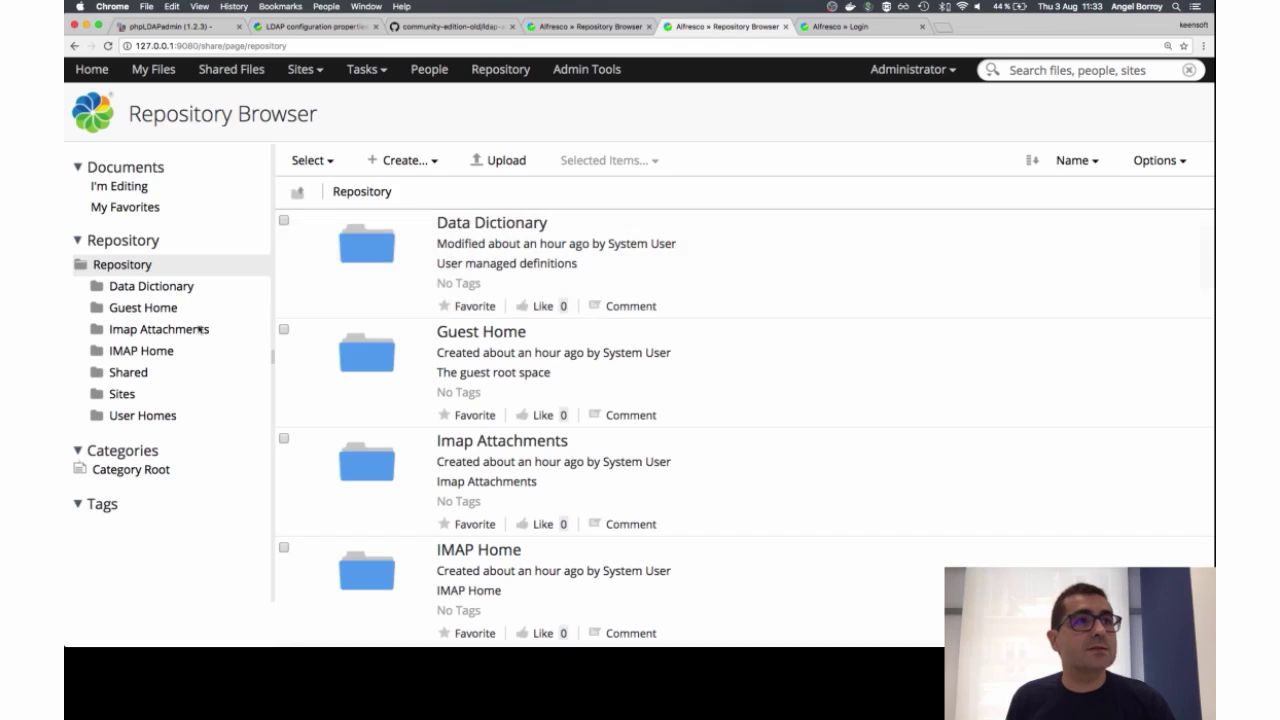
left_click(126, 417)
scroll(436, 440, "down", 1)
scroll(436, 440, "down", 1)
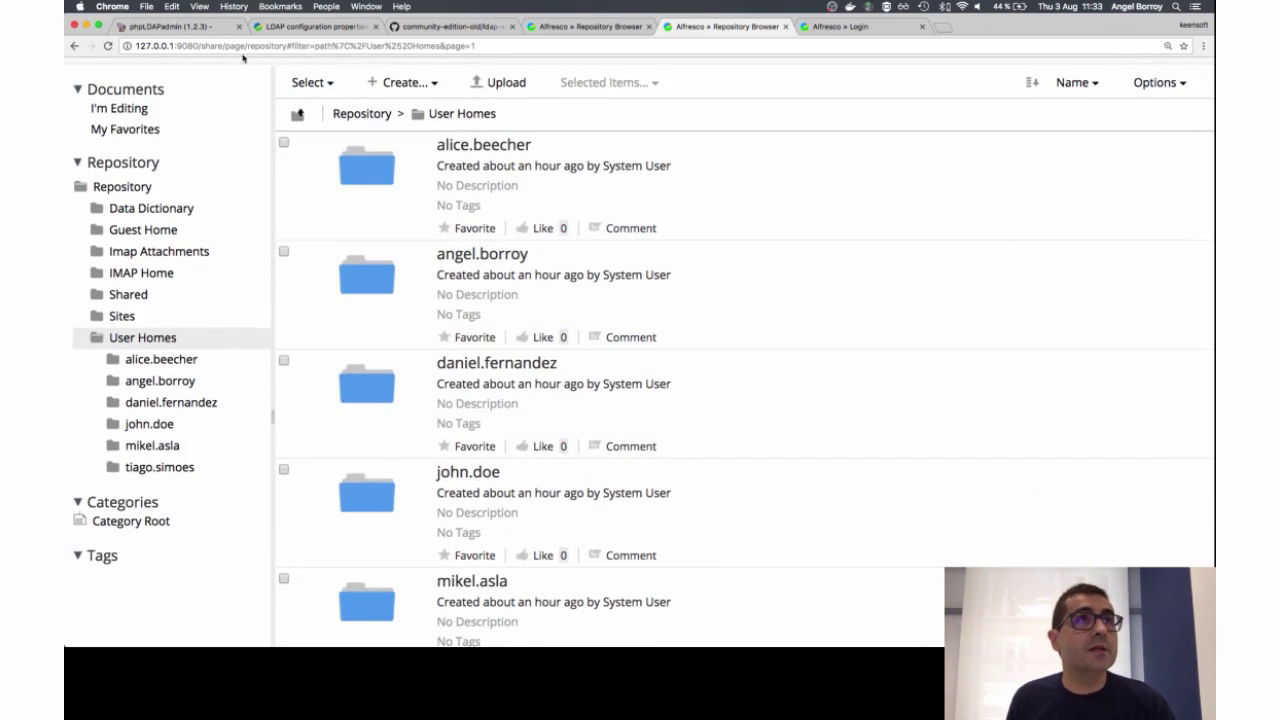
Step: Compare the six User Homes folders against phpLDAPadmin, then open Admin Tools
left_click(192, 27)
scroll(226, 256, "up", 10)
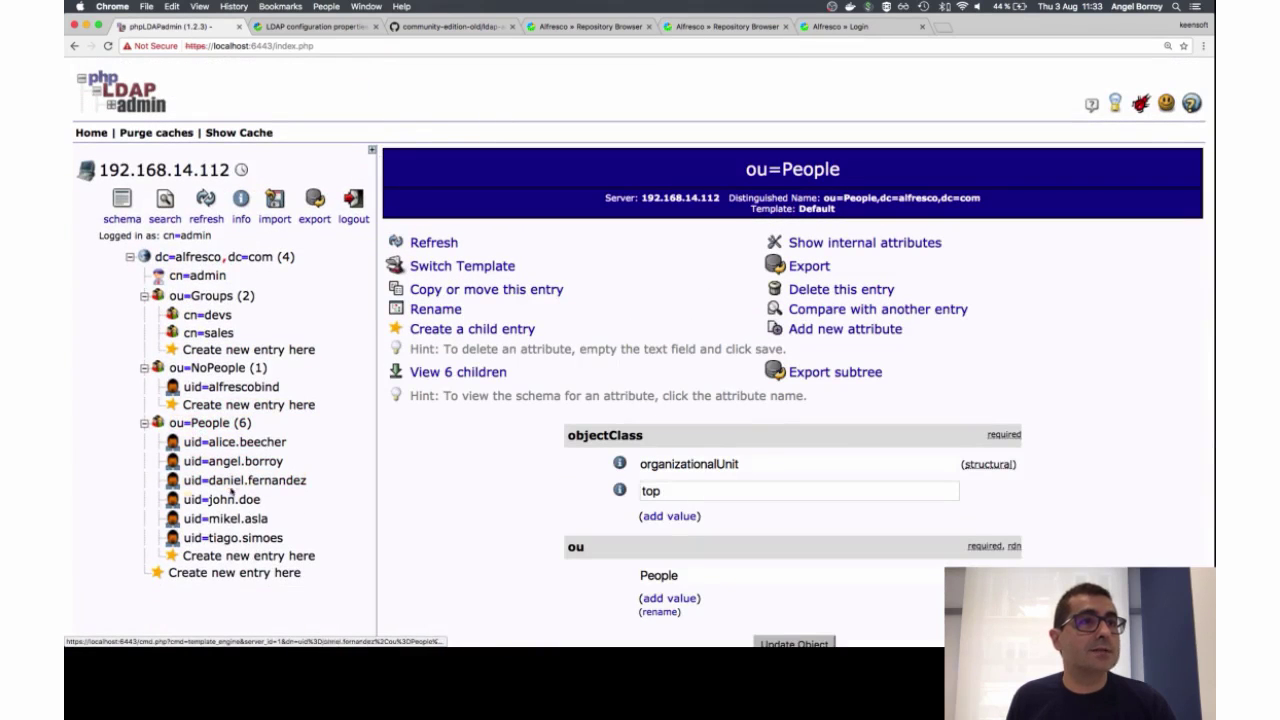
left_click(738, 28)
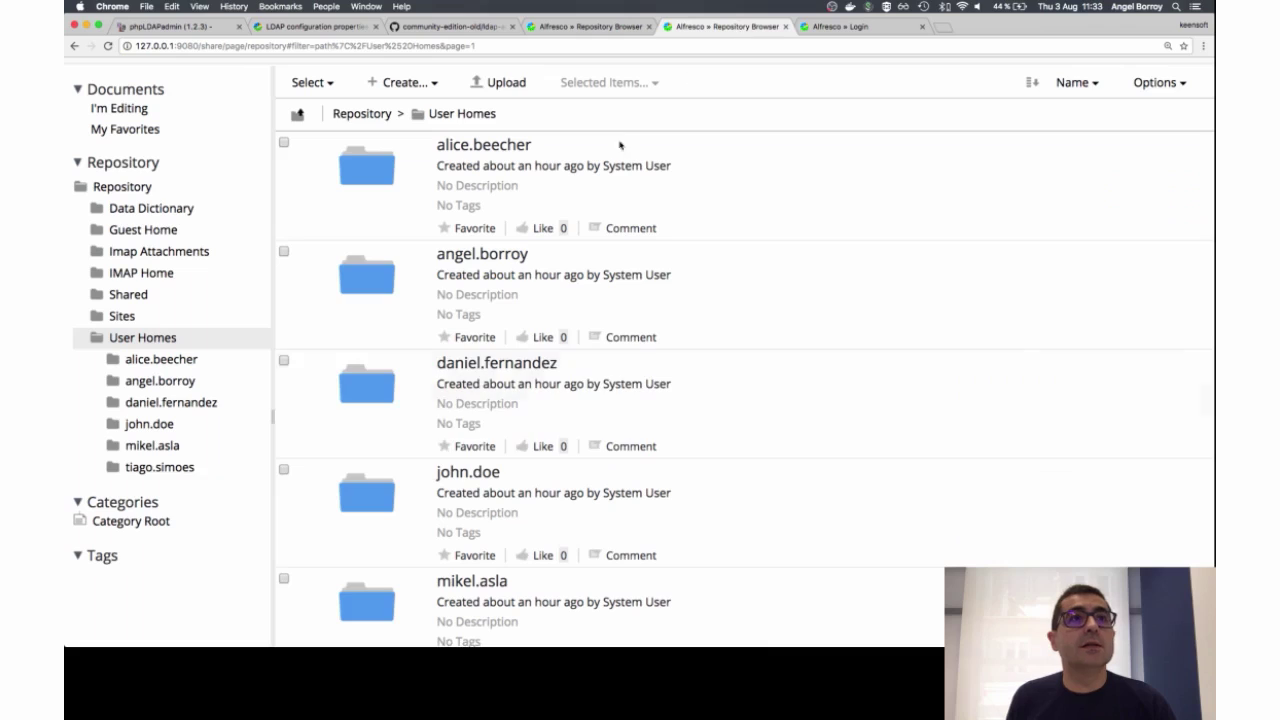
scroll(480, 275, "down", 3)
scroll(516, 279, "up", 5)
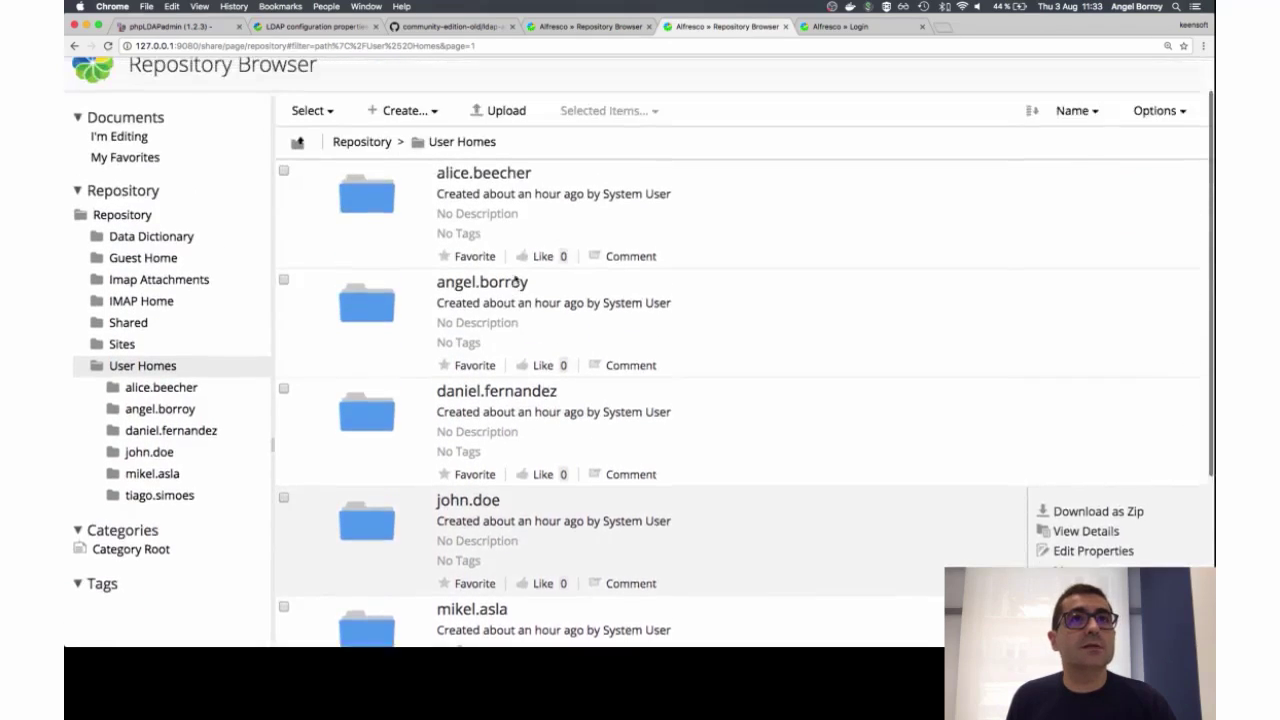
left_click(618, 79)
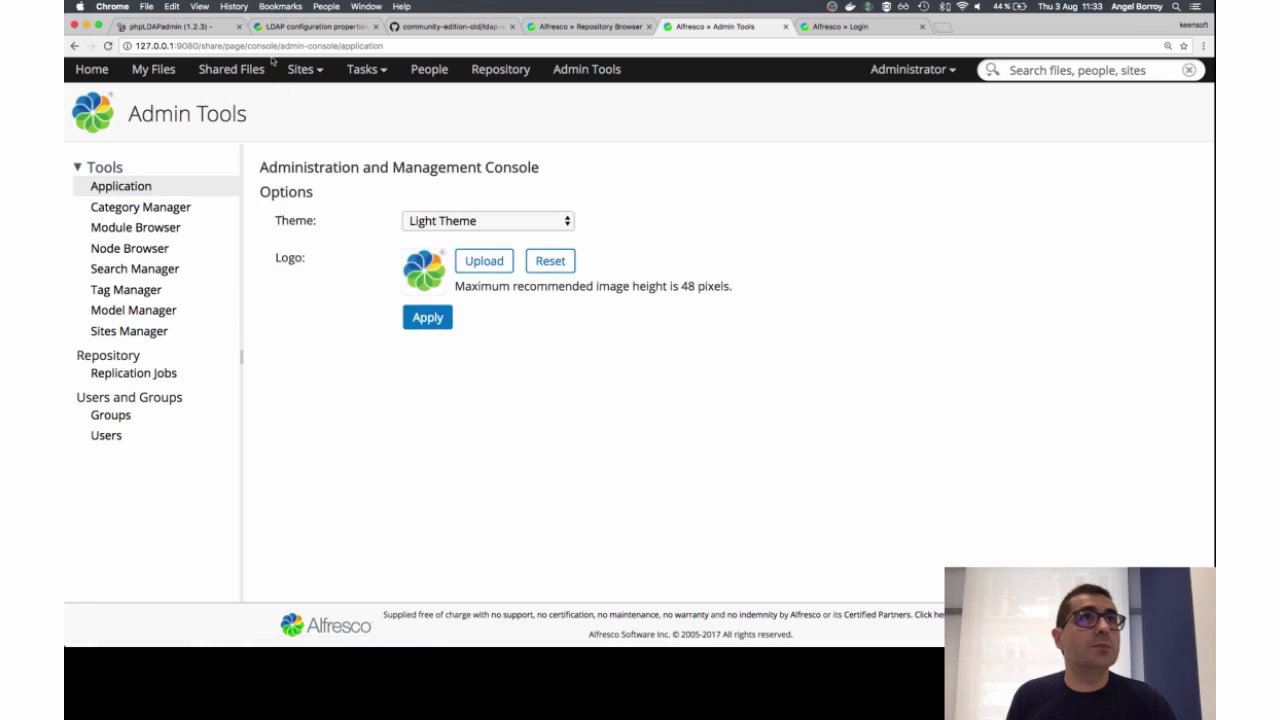
Step: Browse all groups in Admin Tools, showing the synced Devs team and Sales team
left_click(175, 26)
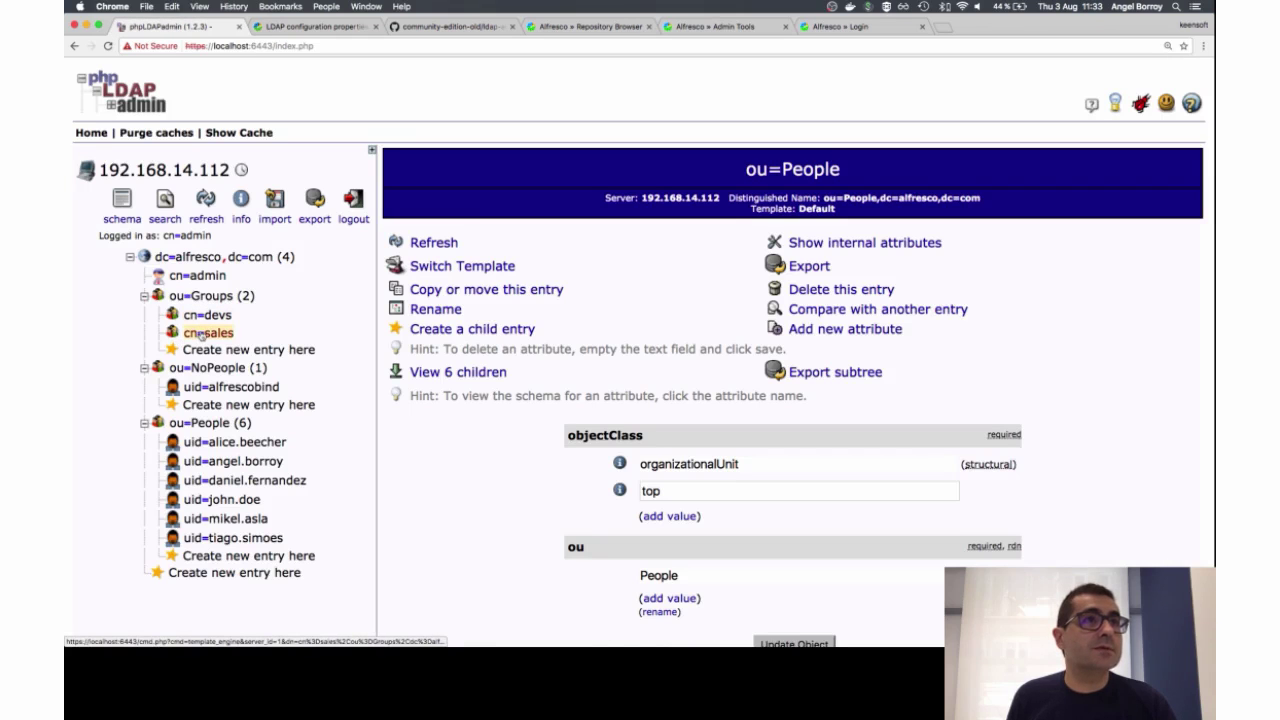
left_click(715, 26)
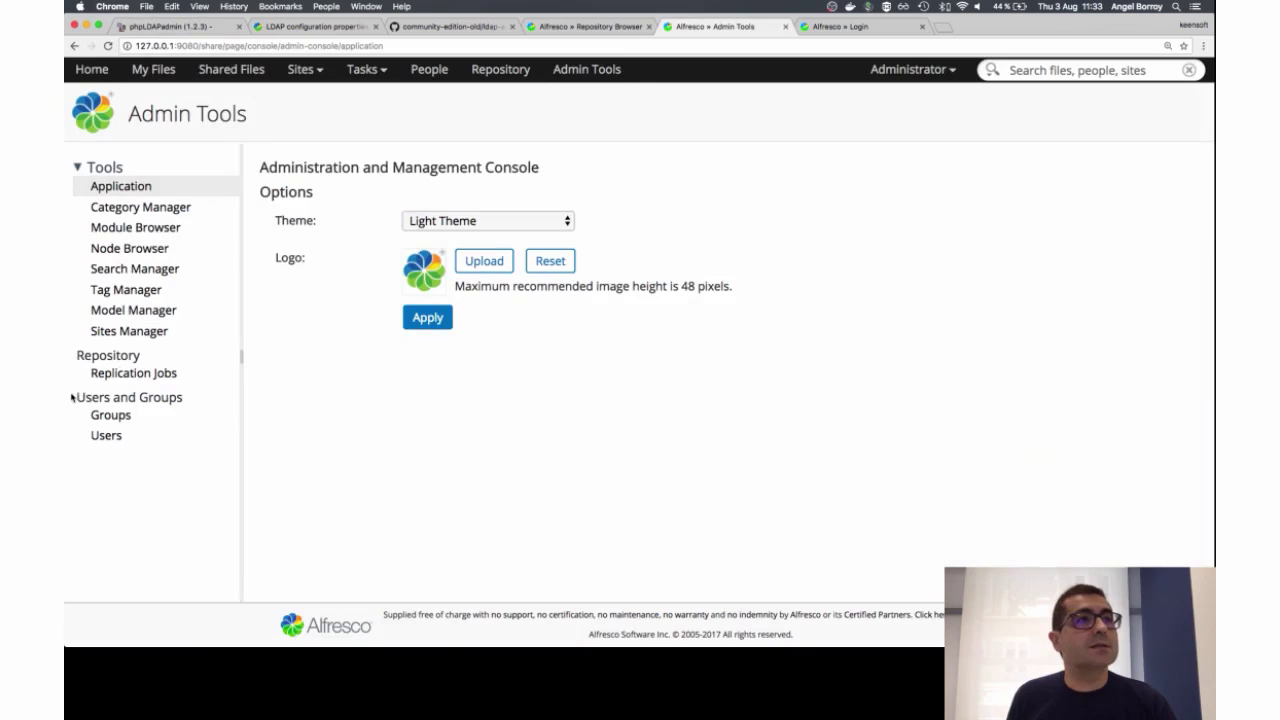
left_click(106, 418)
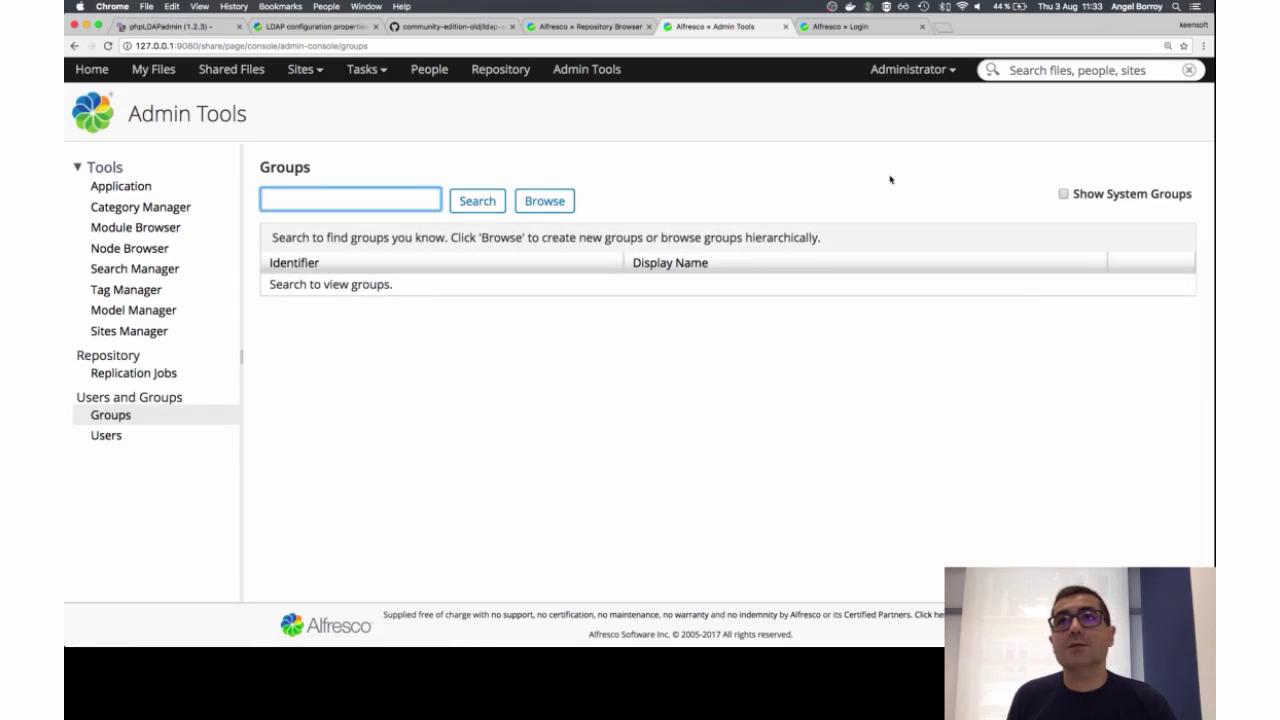
left_click(545, 200)
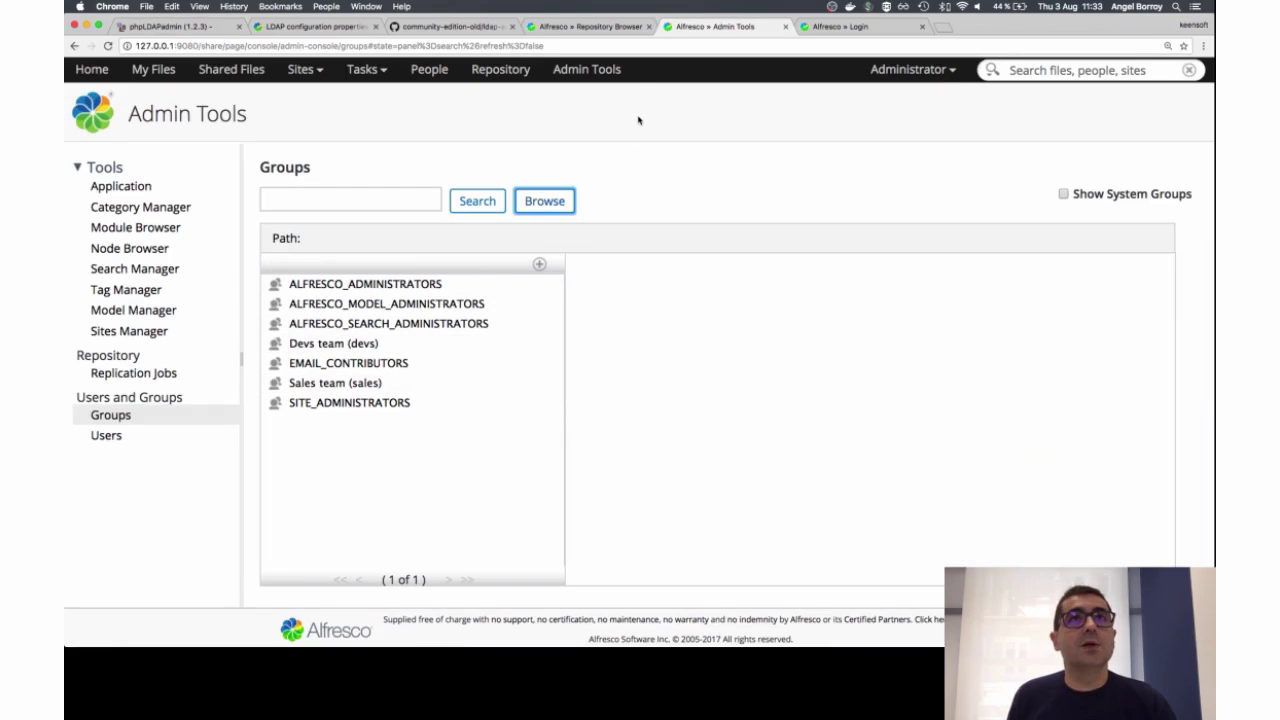
Step: Log the administrator out and sign in as the non-member test user
left_click(940, 72)
left_click(932, 289)
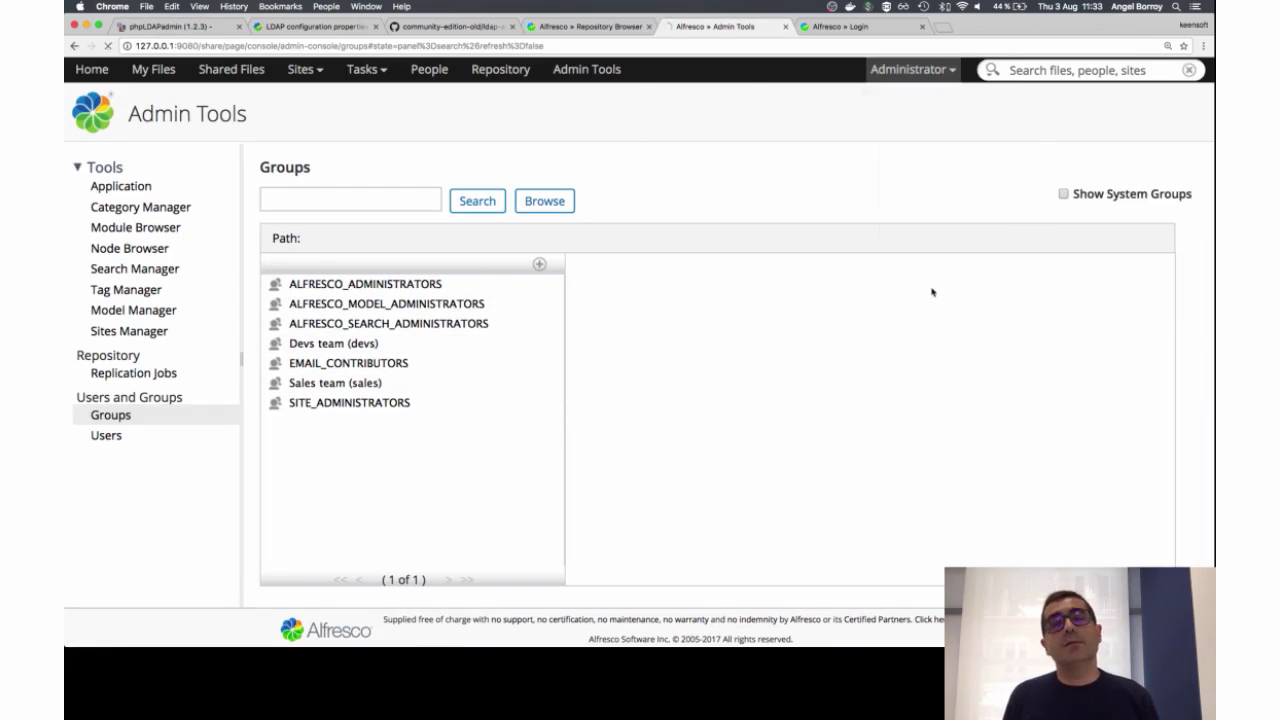
key("super+a")
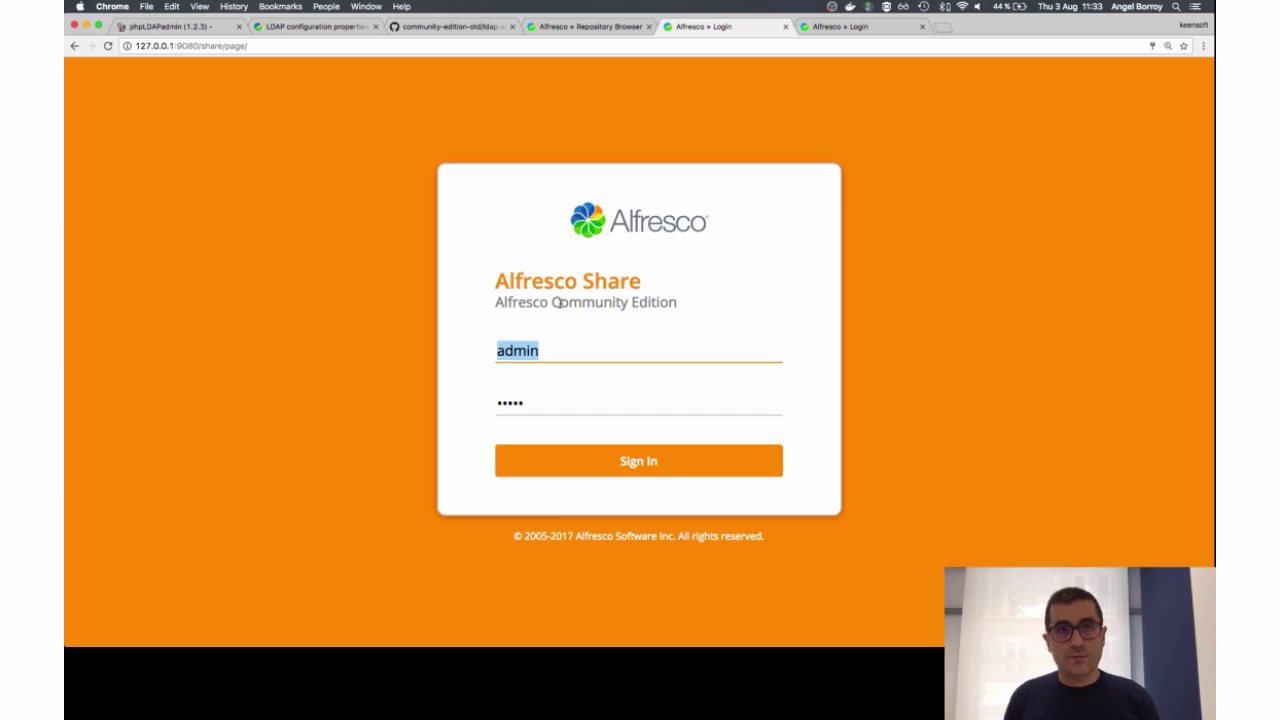
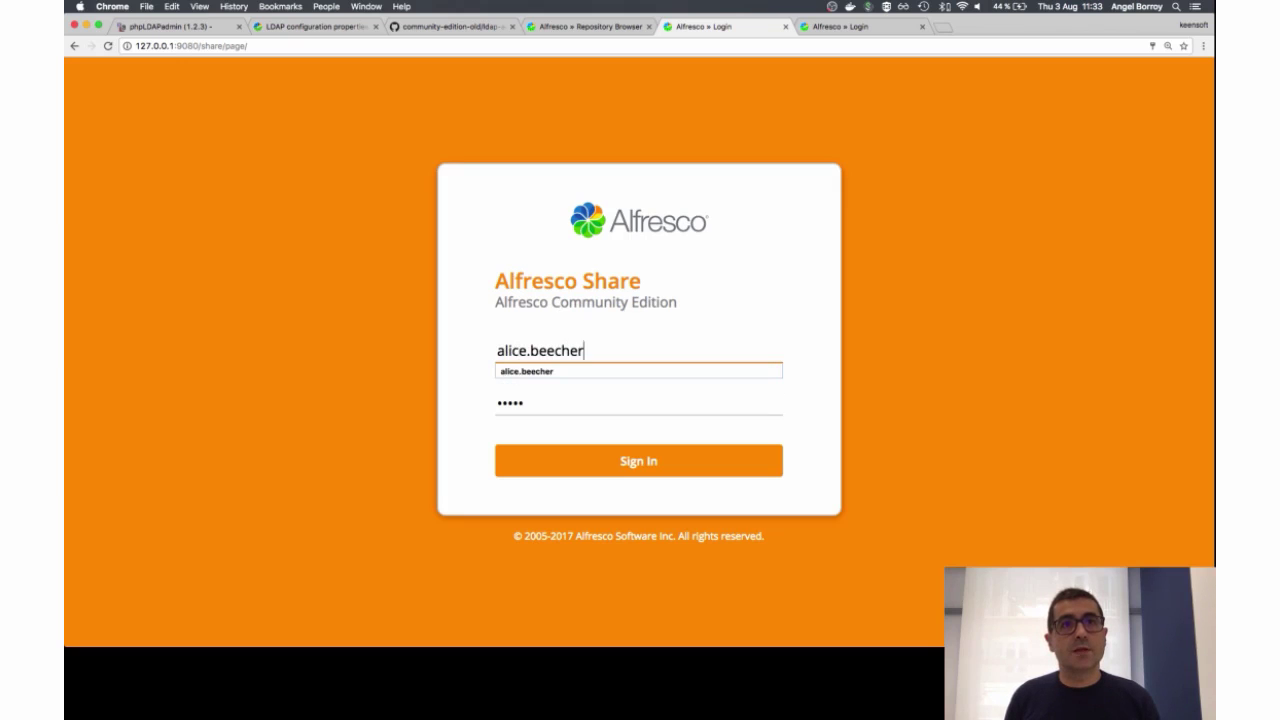
key("Tab")
type("password")
key("Return")
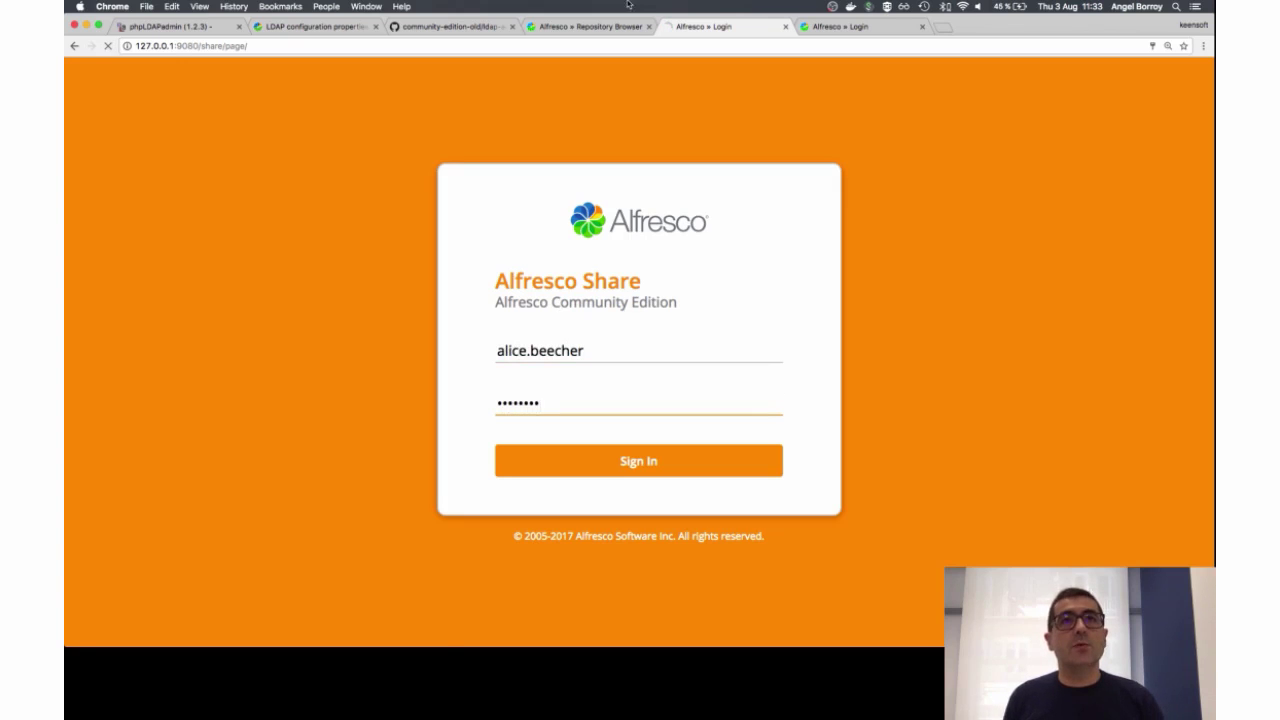
Step: Log the test user out of Share and return to Sublime Text
left_click(912, 69)
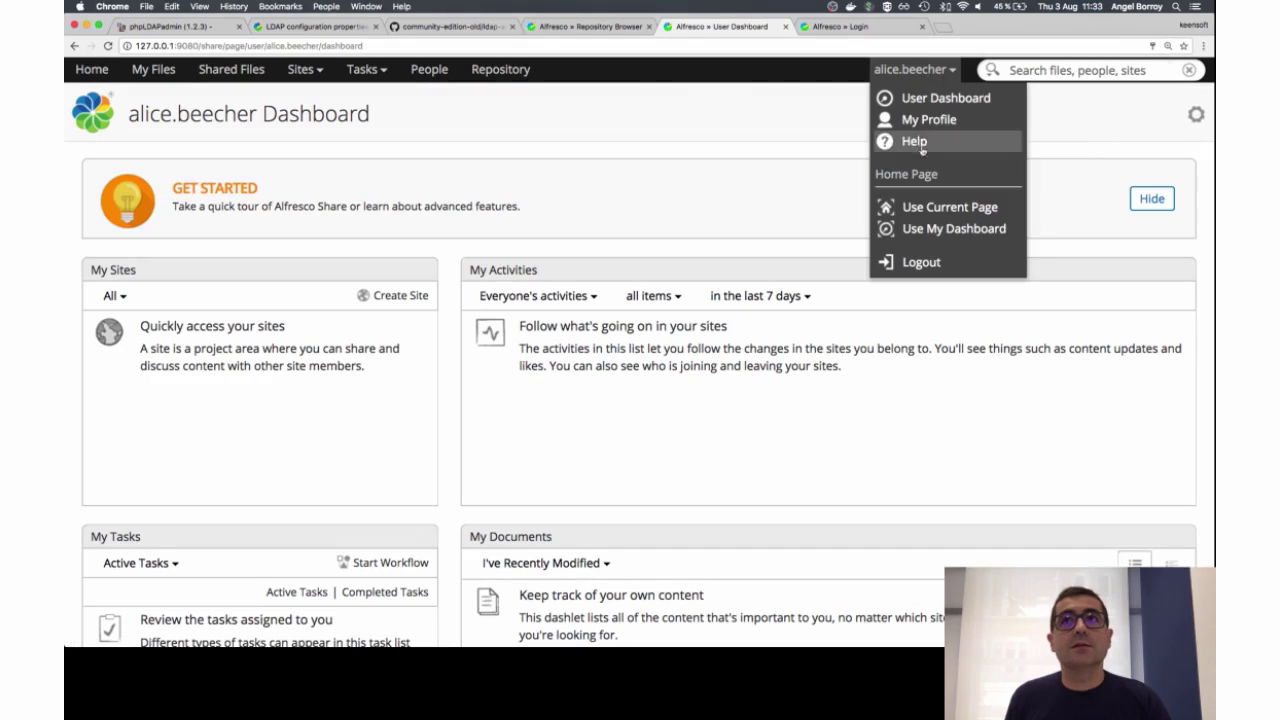
left_click(912, 262)
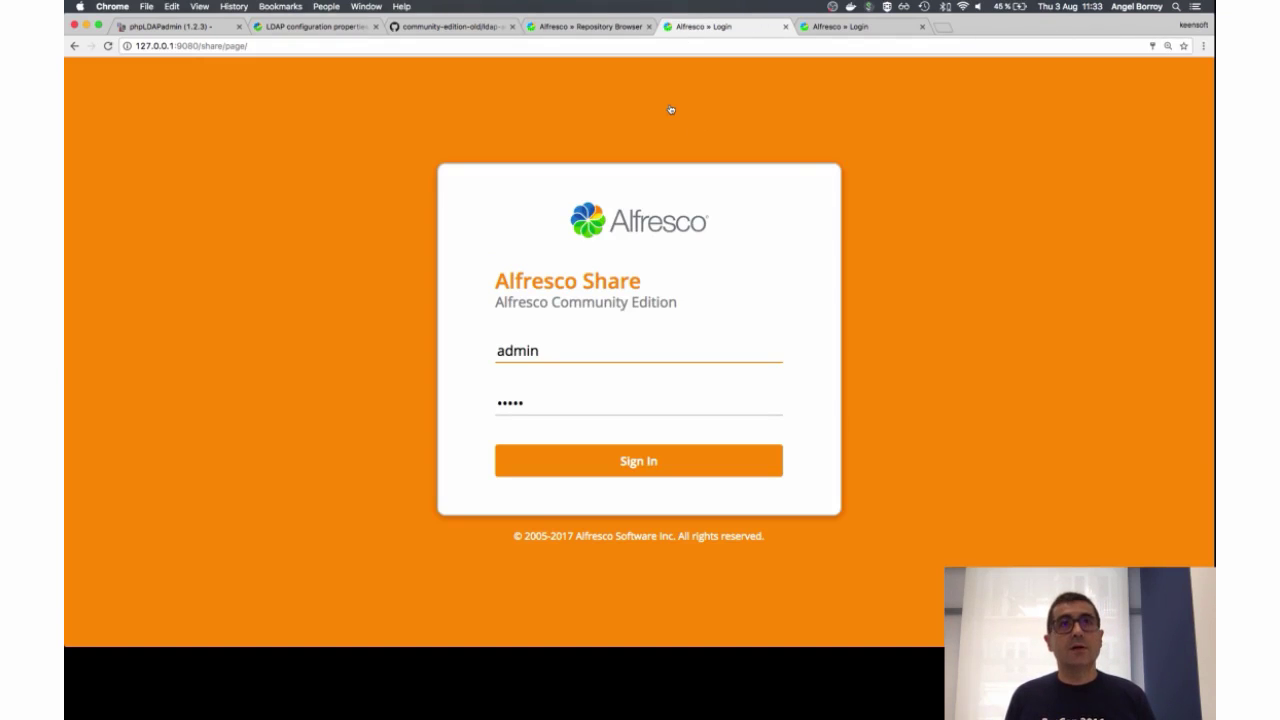
key("super+Tab")
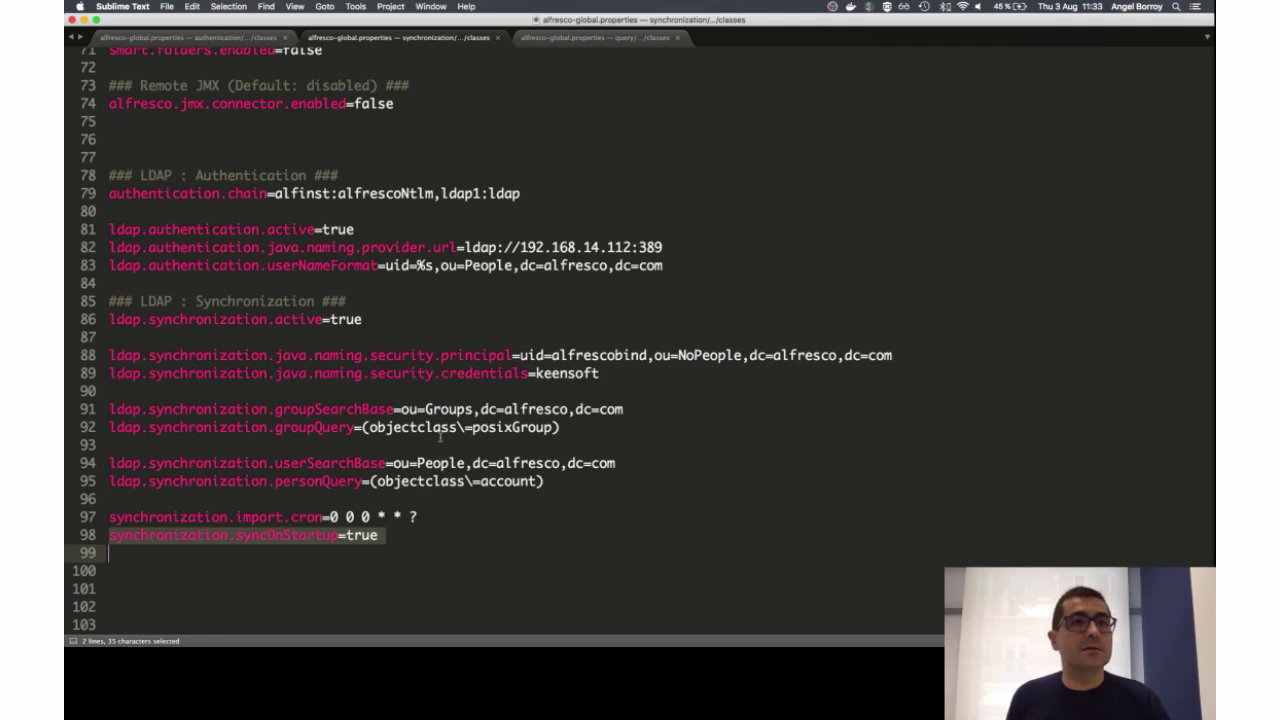
Step: Highlight the groupQuery line 92 and the bind principal line 88
left_click(440, 427)
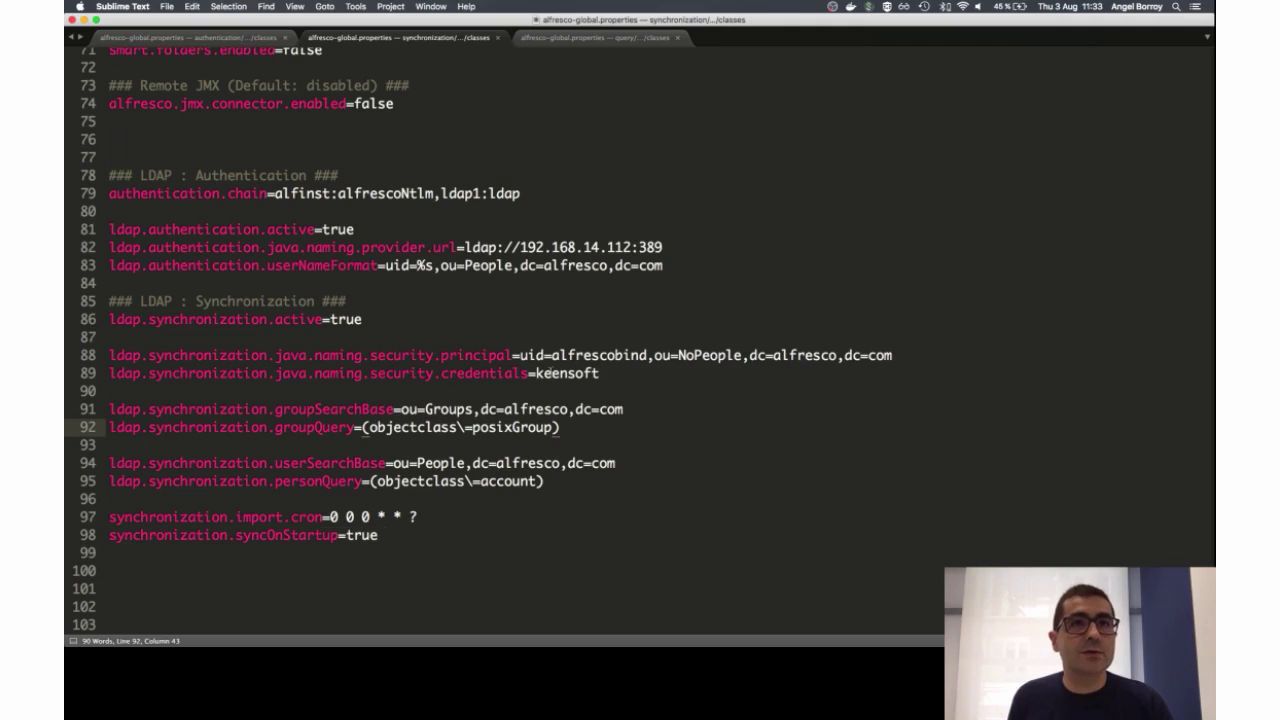
left_click(550, 358)
triple_click(552, 358)
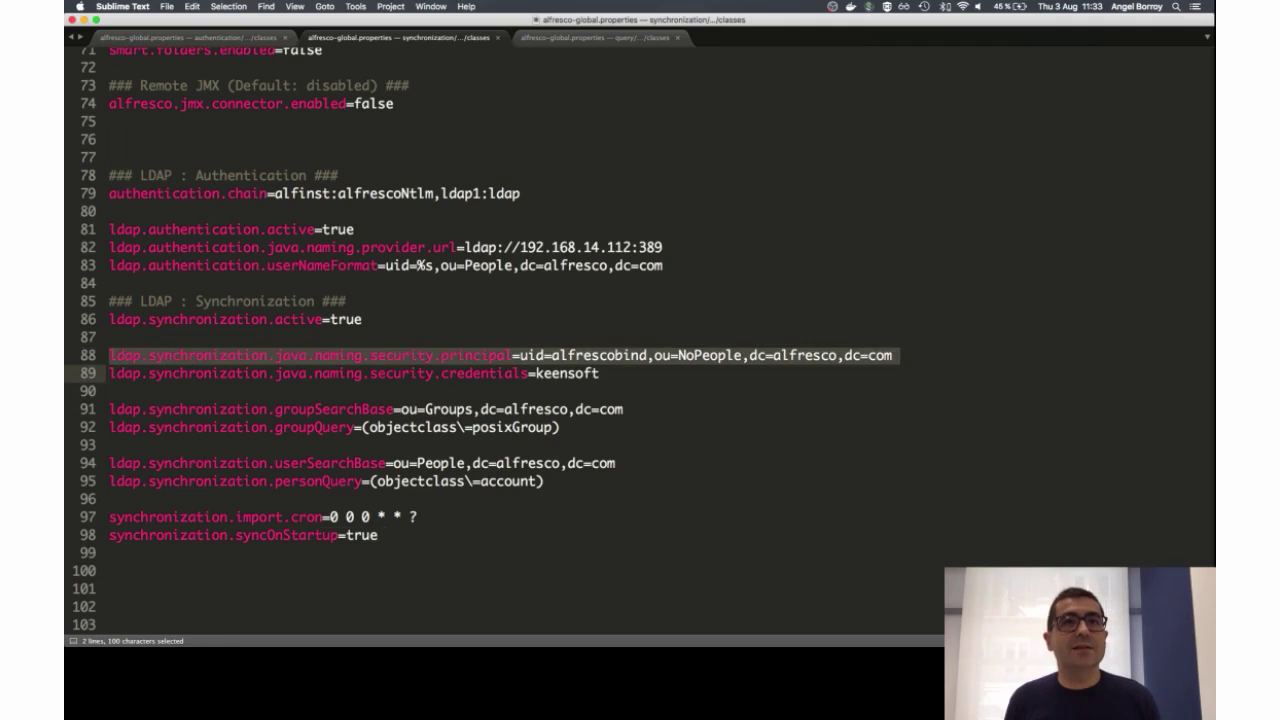
Step: In the query properties file, highlight the authentication chain lines and create.missing.people
left_click(589, 39)
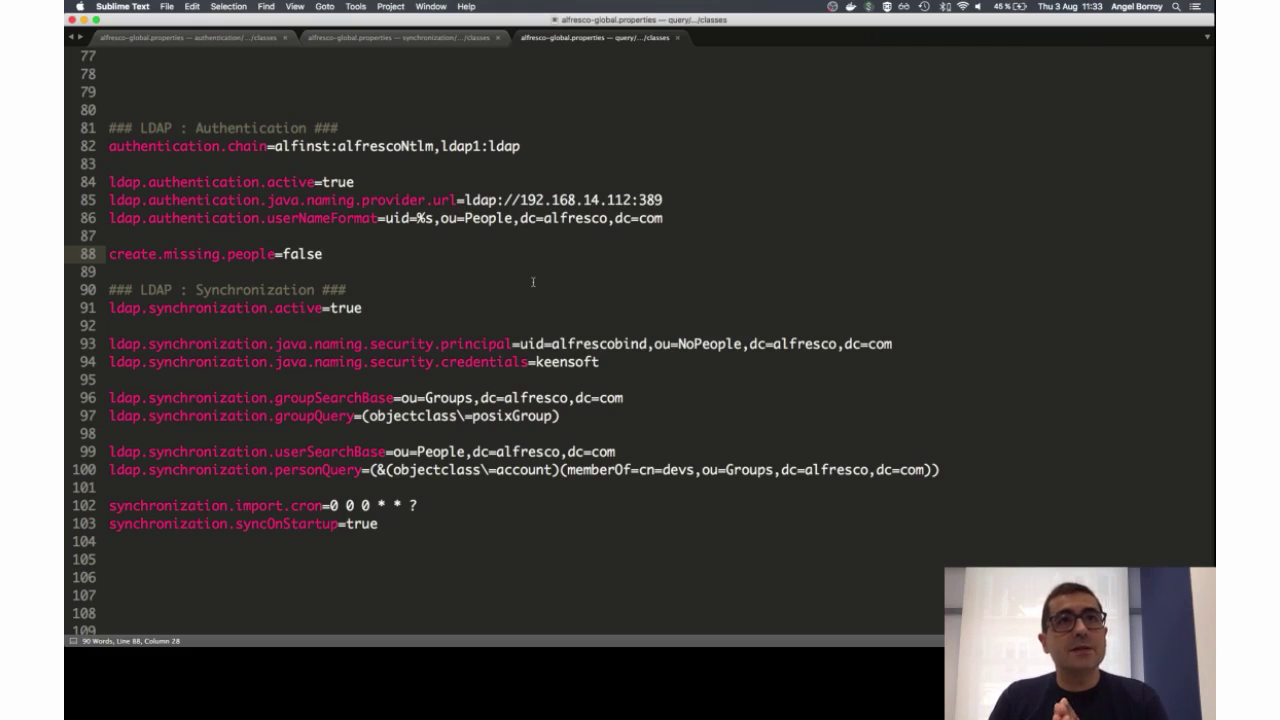
left_click(386, 148)
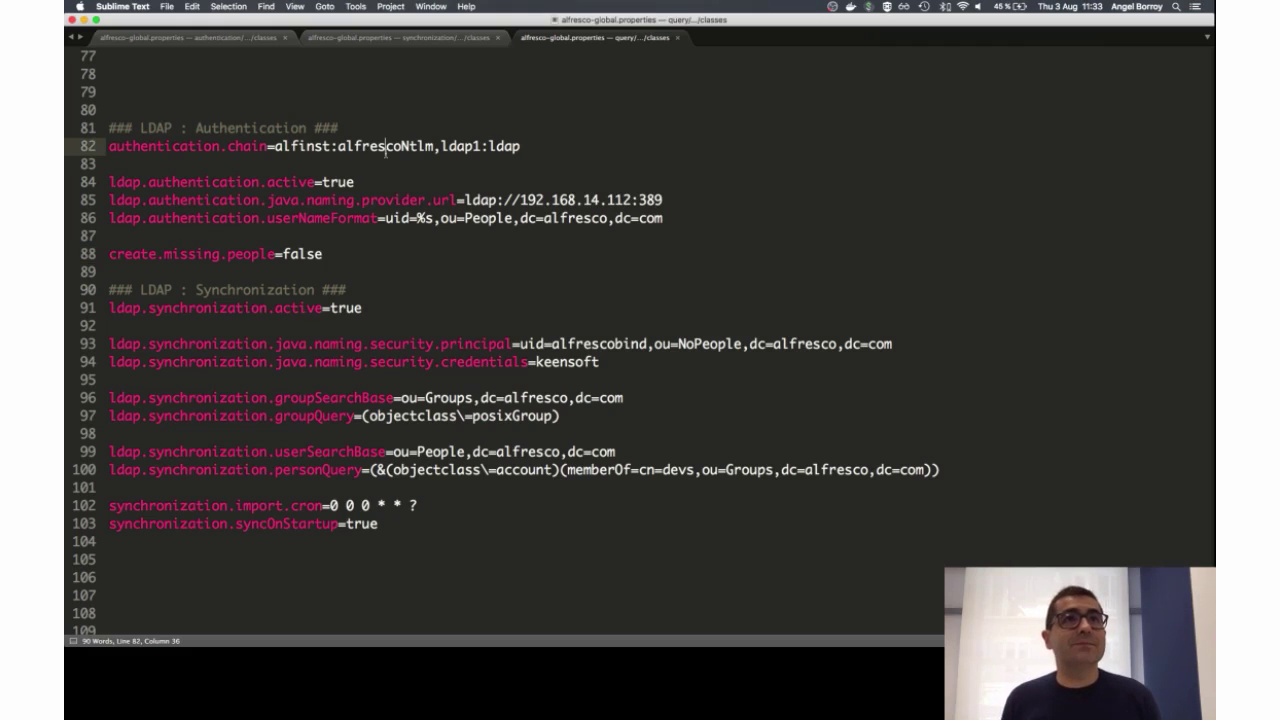
key("shift+Down")
key("shift+Down")
key("shift+Down")
key("shift+Down")
key("shift+Down")
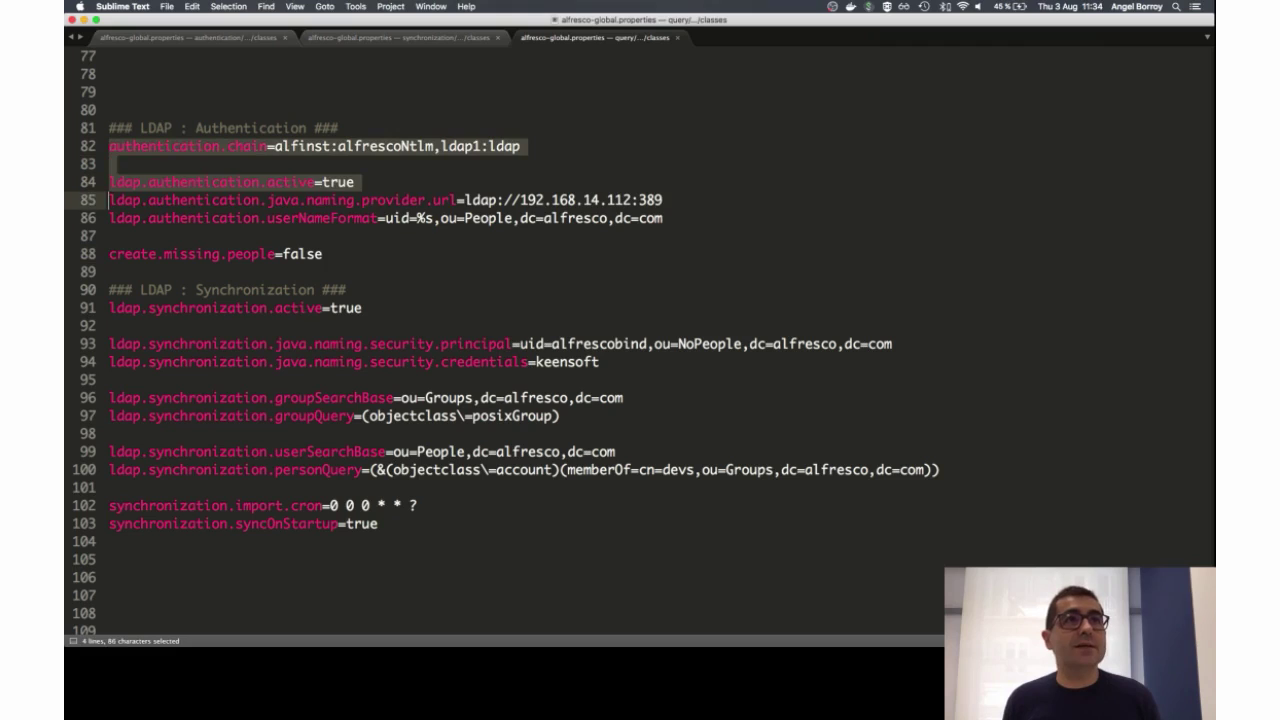
key("Down")
key("alt+shift+Right")
key("alt+shift+Right")
key("alt+shift+Right")
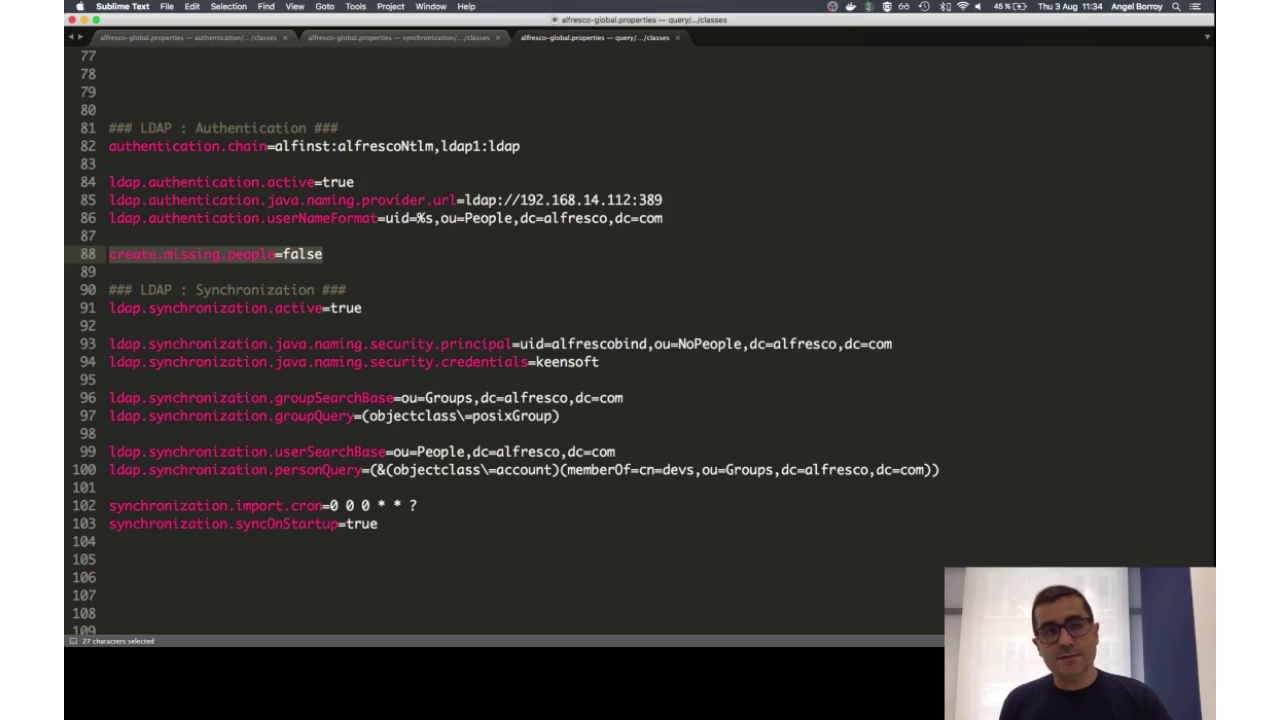
key("Left")
key("shift+Down")
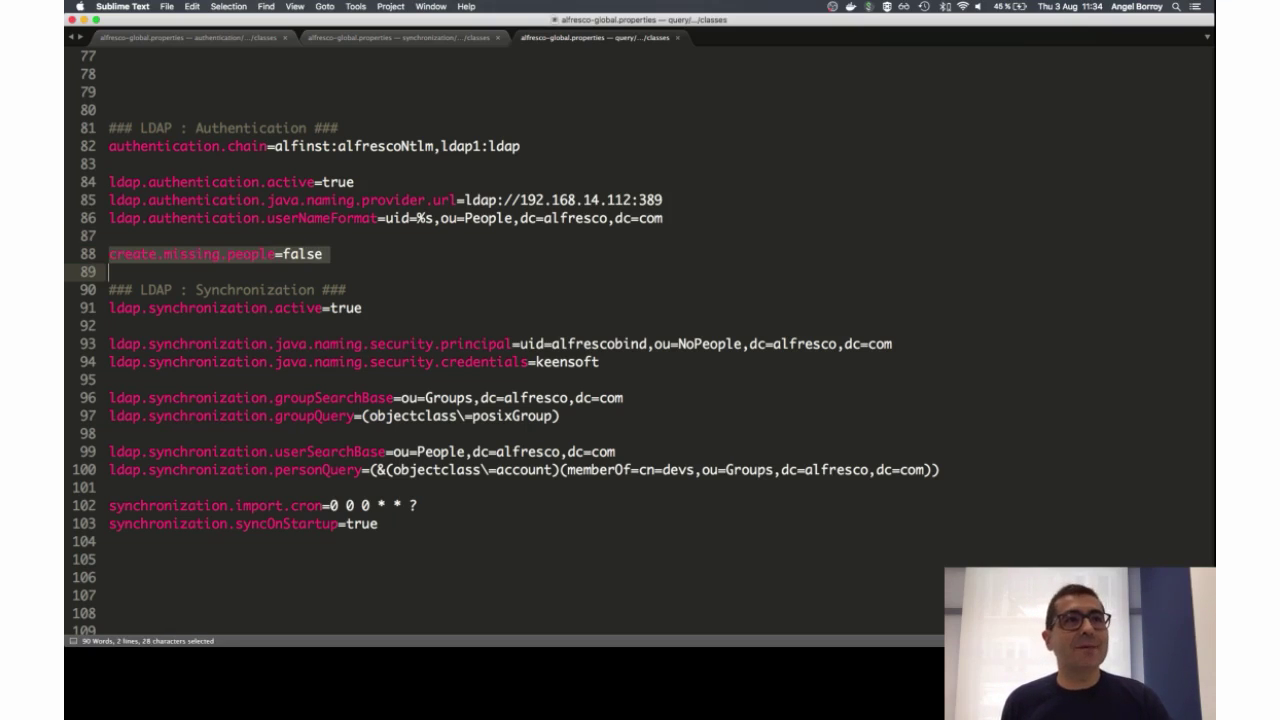
Step: Highlight the group search settings and the userSearchBase line 99
key("Down")
key("Down")
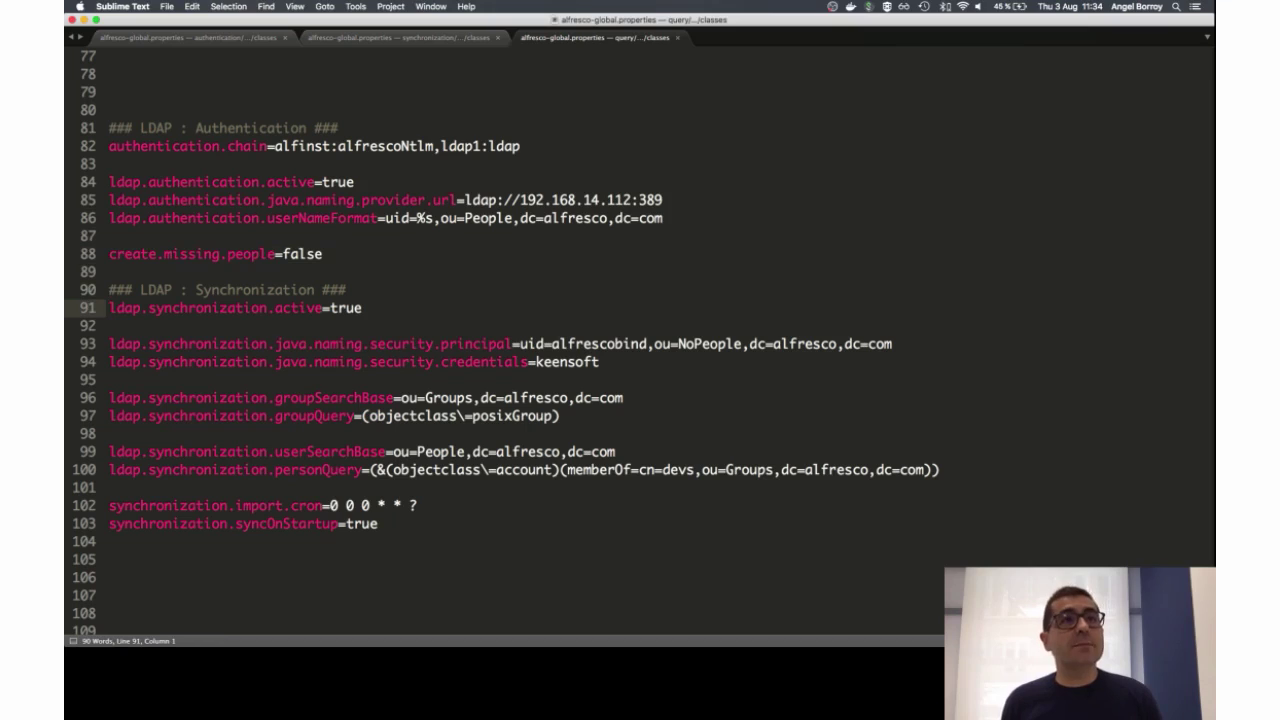
key("Down")
key("Down")
key("Down")
key("Down")
key("Down")
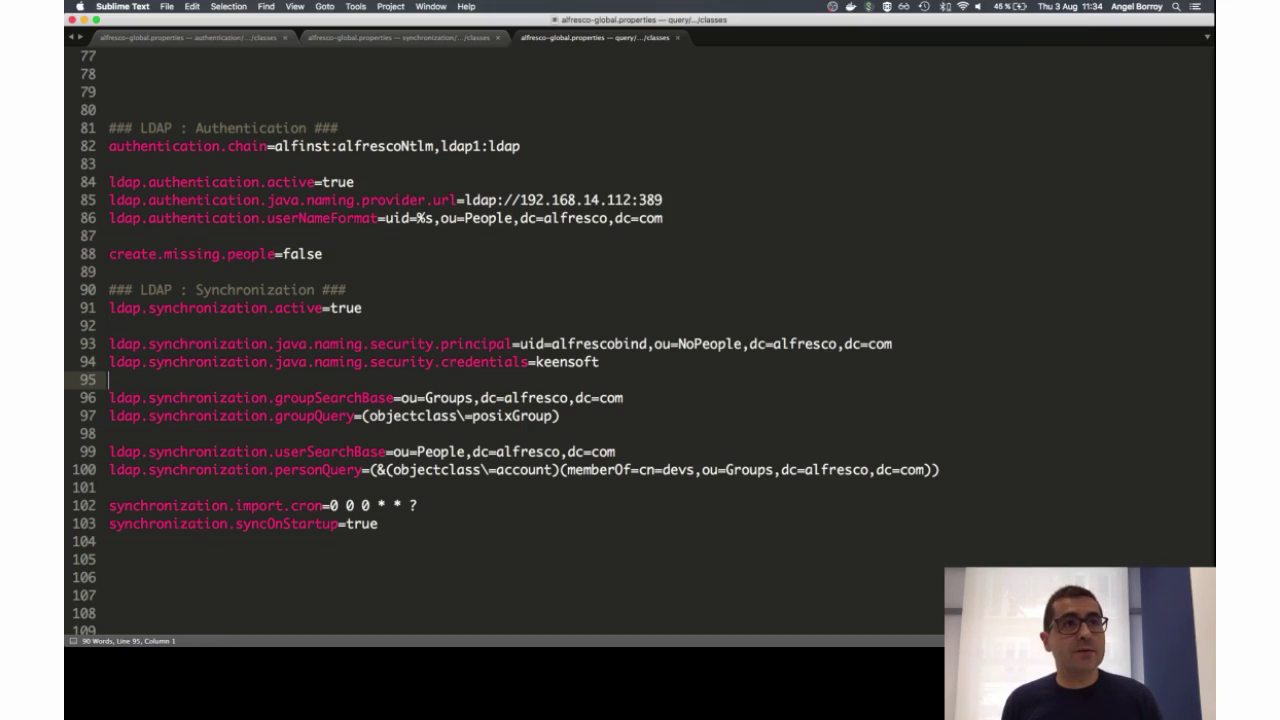
key("shift+Down")
key("shift+Down")
key("Down")
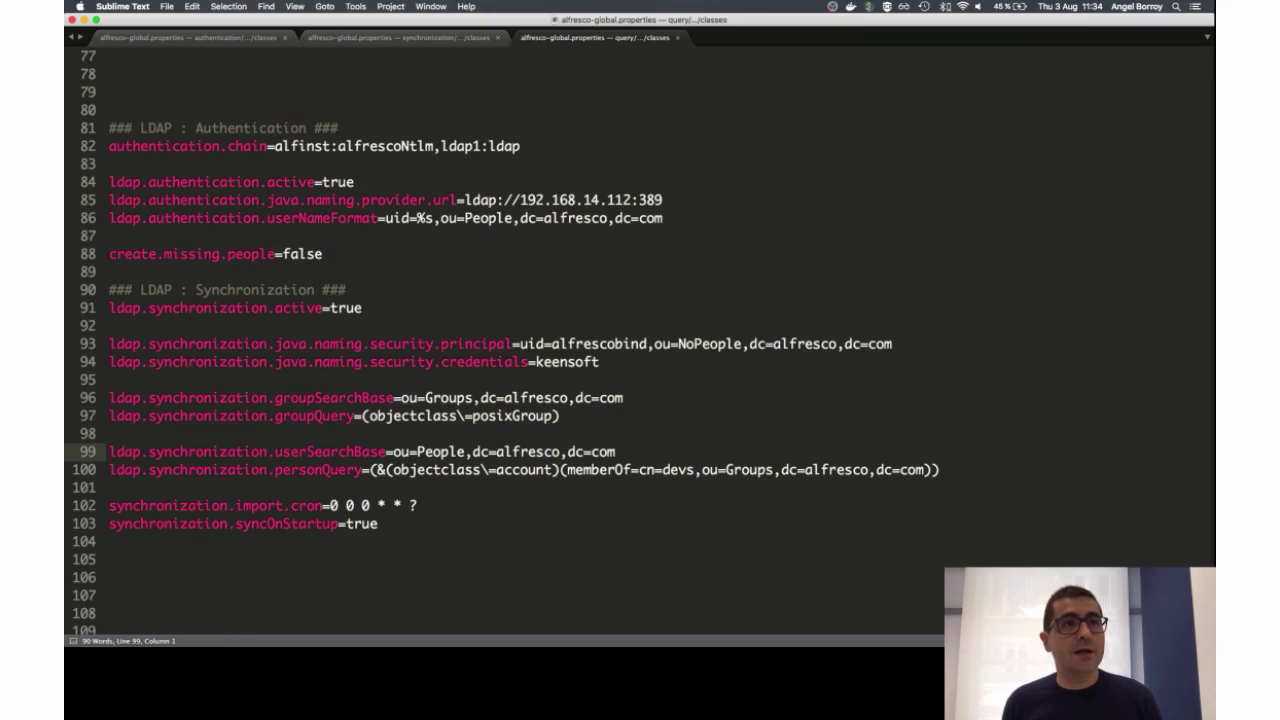
key("shift+Down")
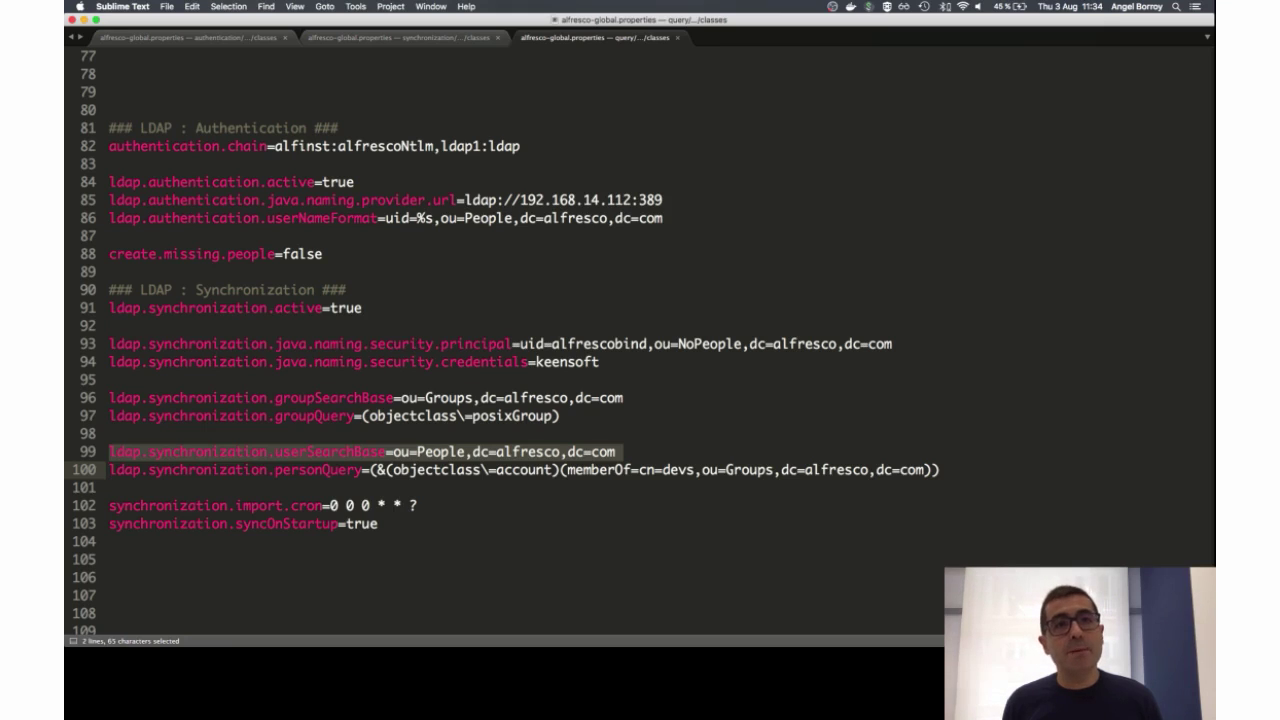
Step: Highlight the personQuery's memberOf=cn=devs,ou=Groups,dc=alfresco,dc=com clause
key("Right")
key("Right")
key("Right")
key("Right")
key("Right")
key("Right")
key("Right")
key("Right")
key("Right")
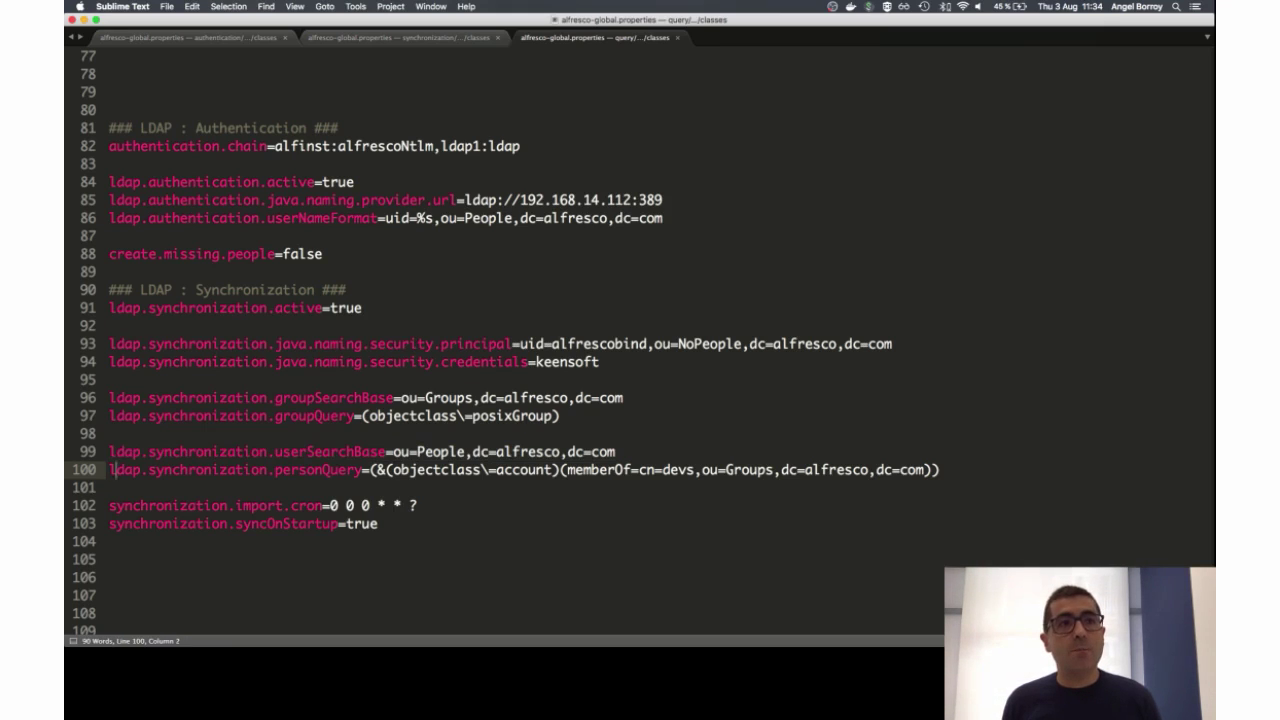
key("Right")
key("Right")
key("Right")
key("Right")
key("Right")
key("Right")
key("Right")
key("Right")
key("Right")
key("Right")
key("Right")
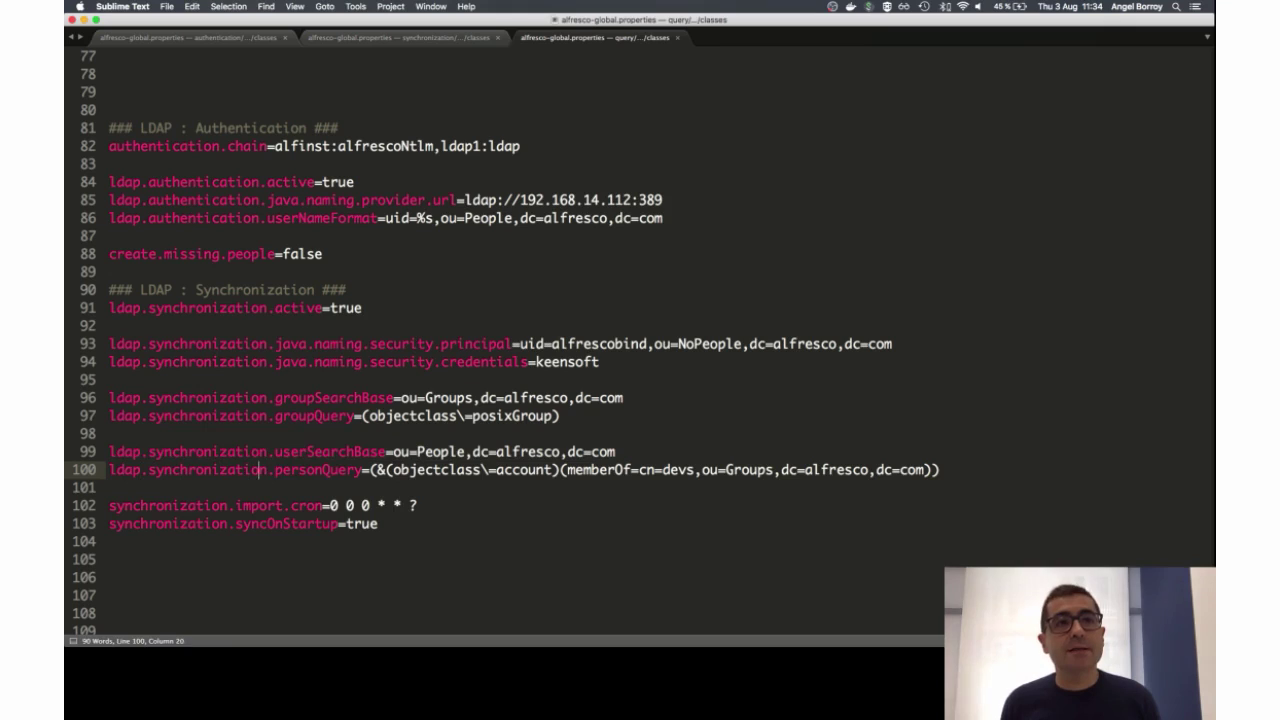
key("Right")
key("Right")
key("Right")
key("Right")
key("Right")
key("Right")
key("Right")
key("Right")
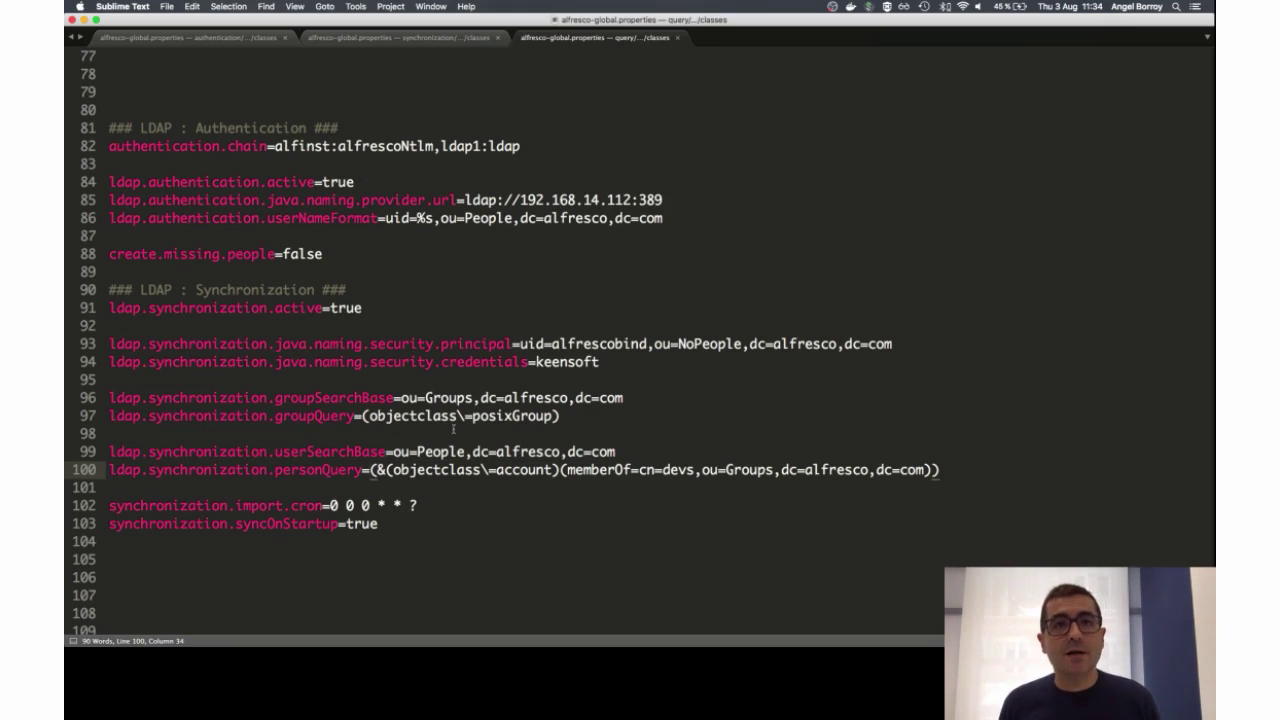
left_click_drag(566, 469, 940, 470)
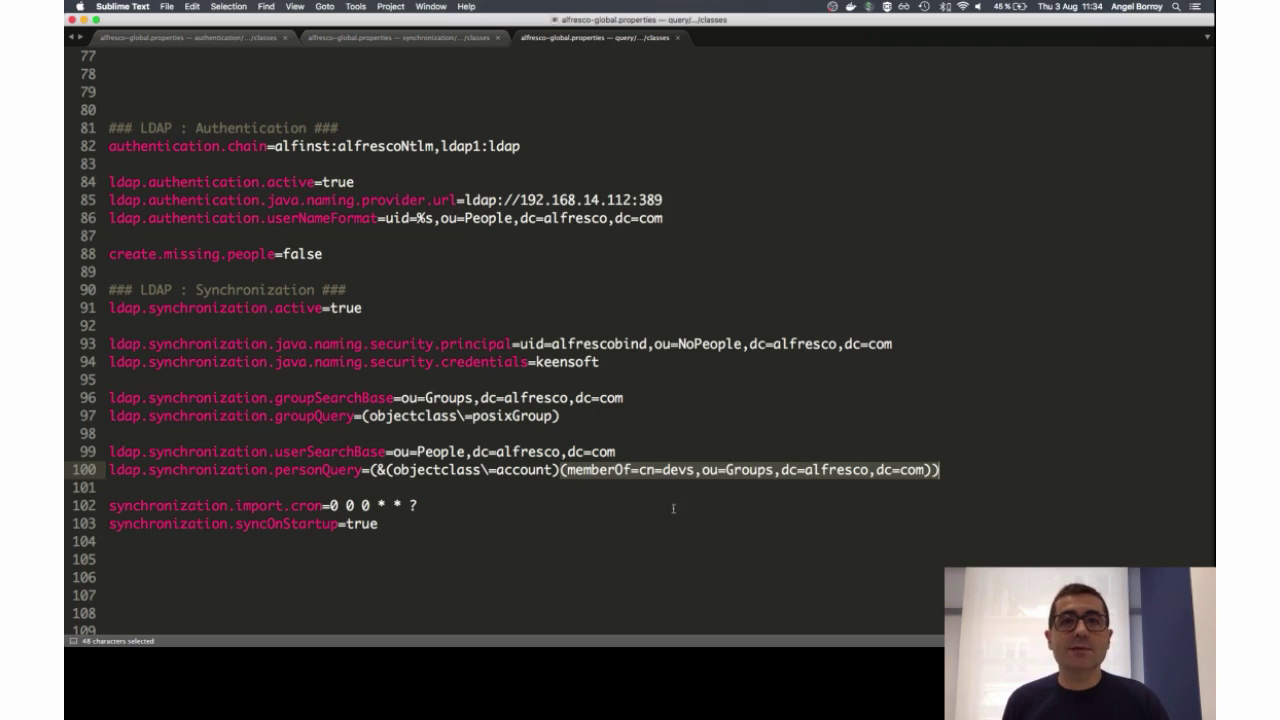
left_click(686, 469)
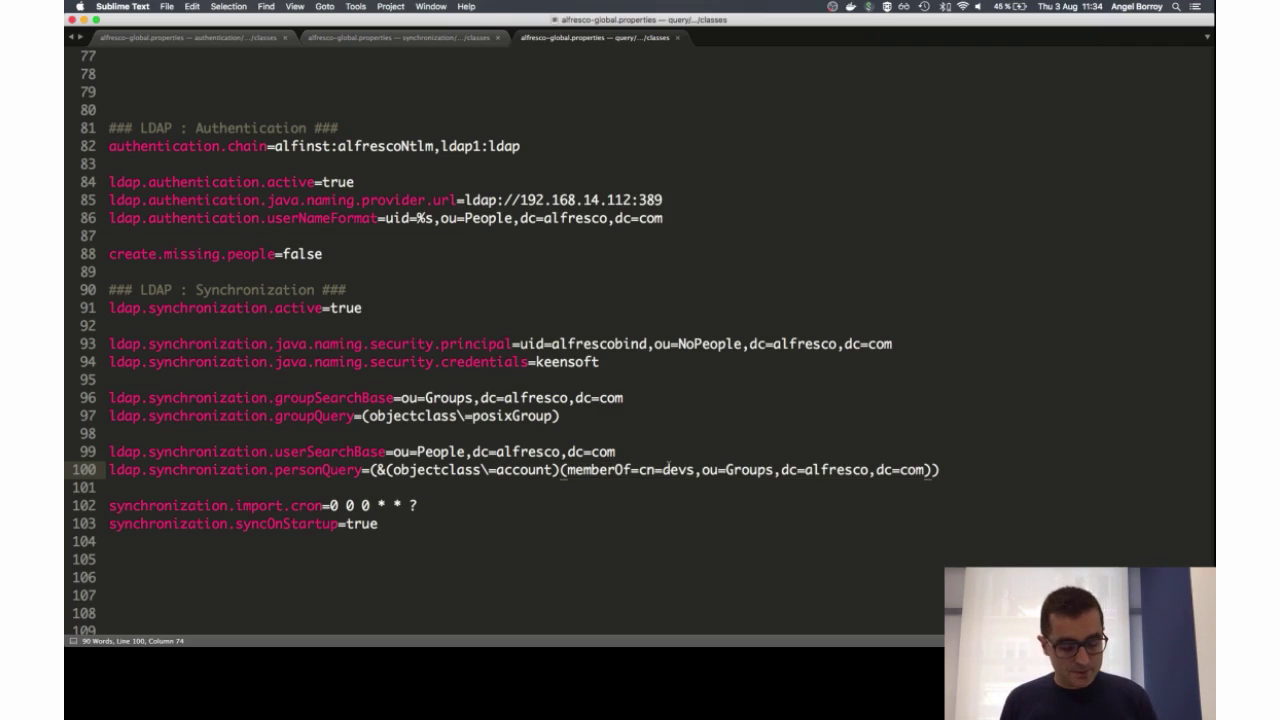
Step: Show cn=devs's four memberUid values in phpLDAPadmin, then return to Sublime Text
key("super+Tab")
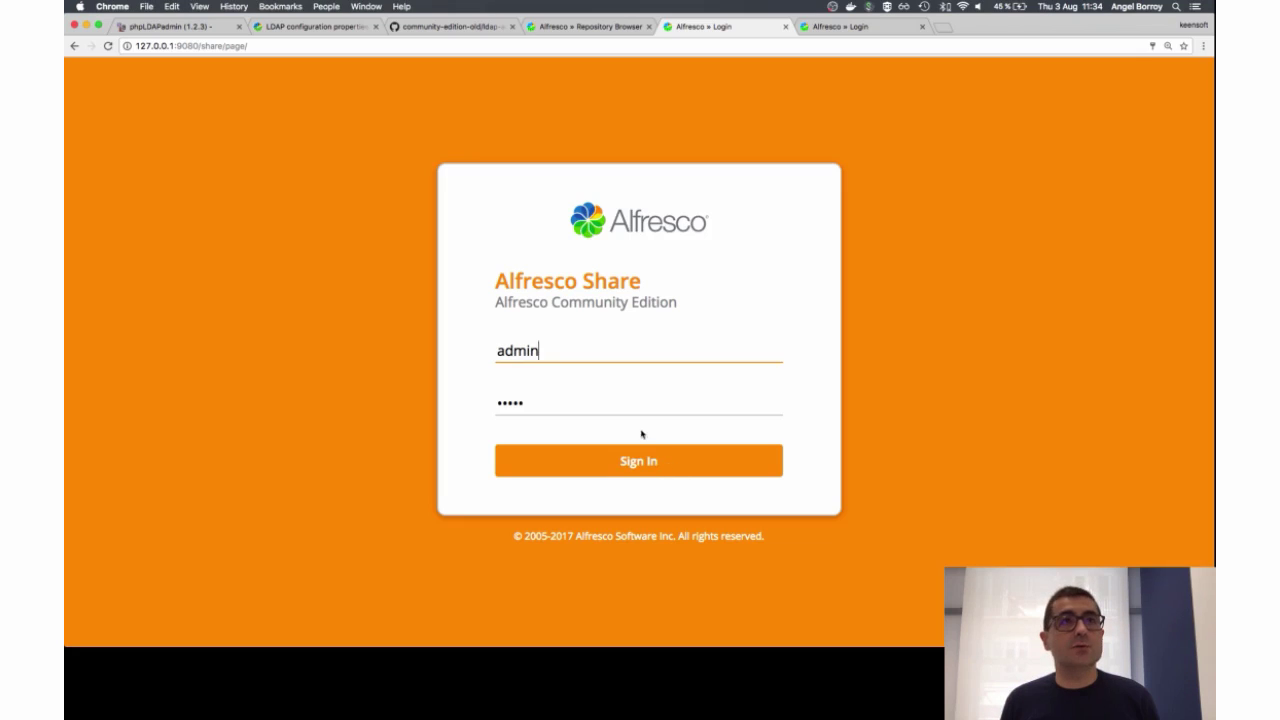
left_click(214, 24)
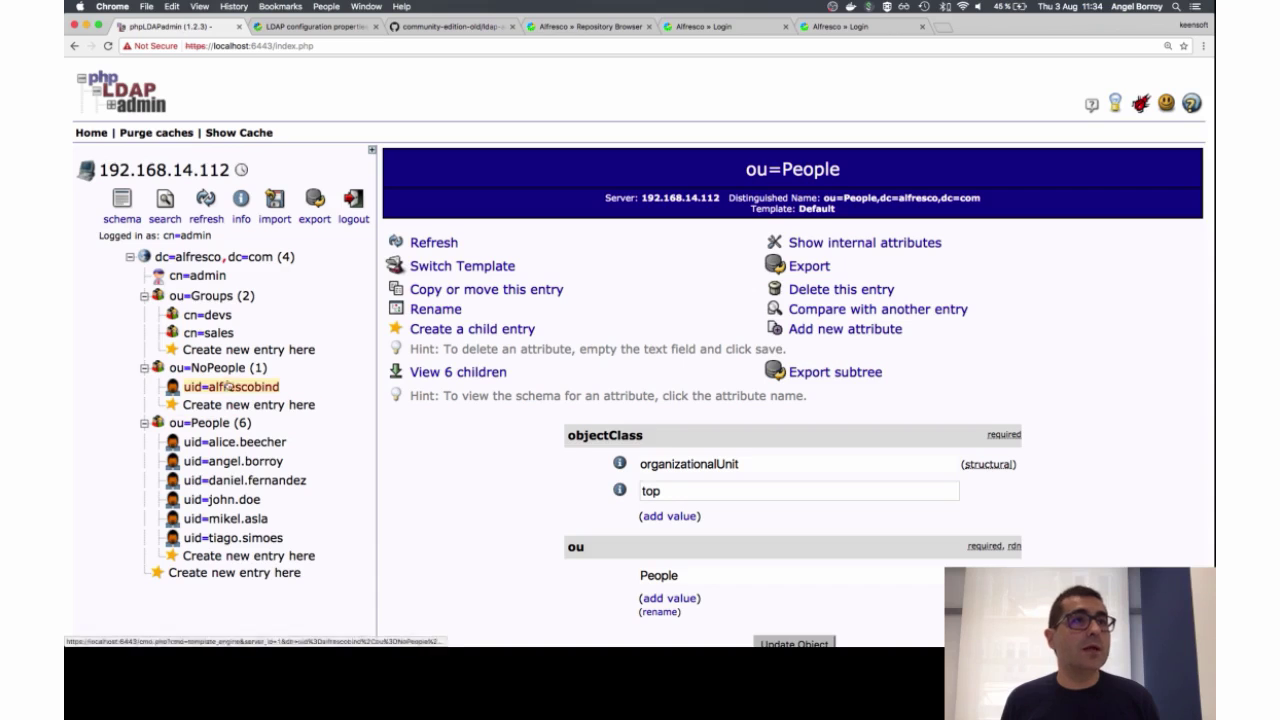
left_click(221, 318)
scroll(831, 471, "down", 10)
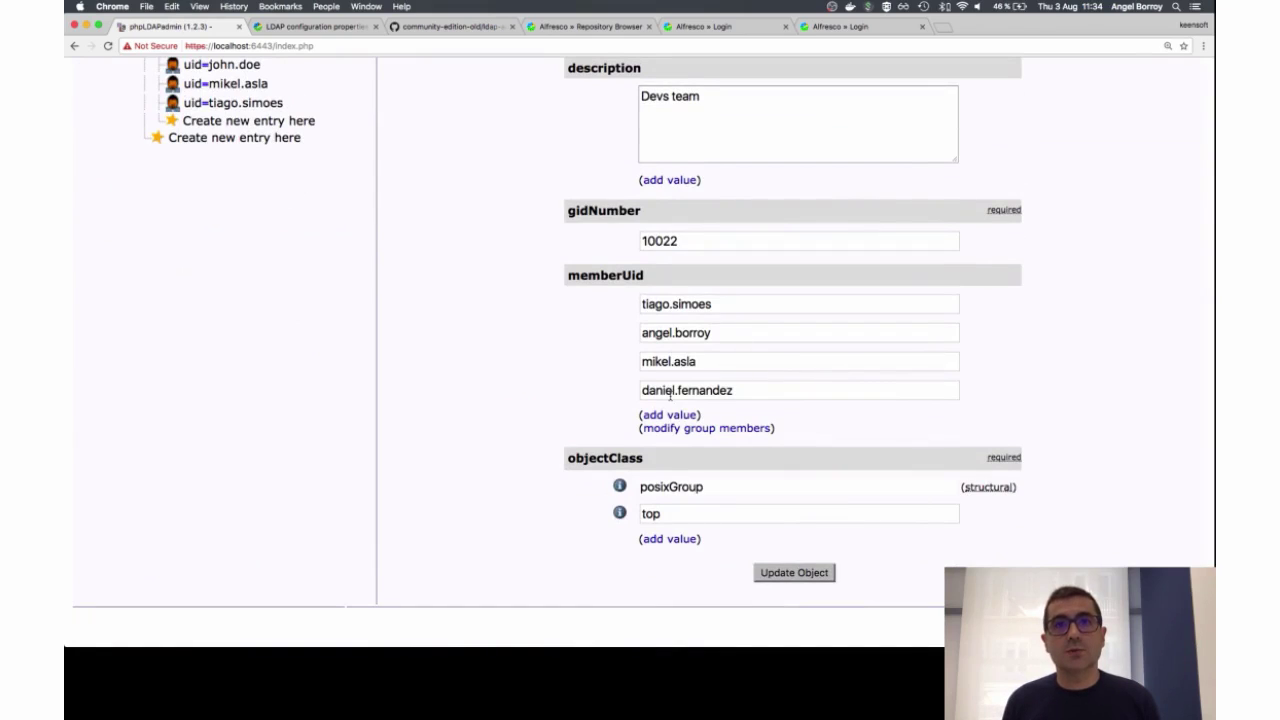
key("super+Tab")
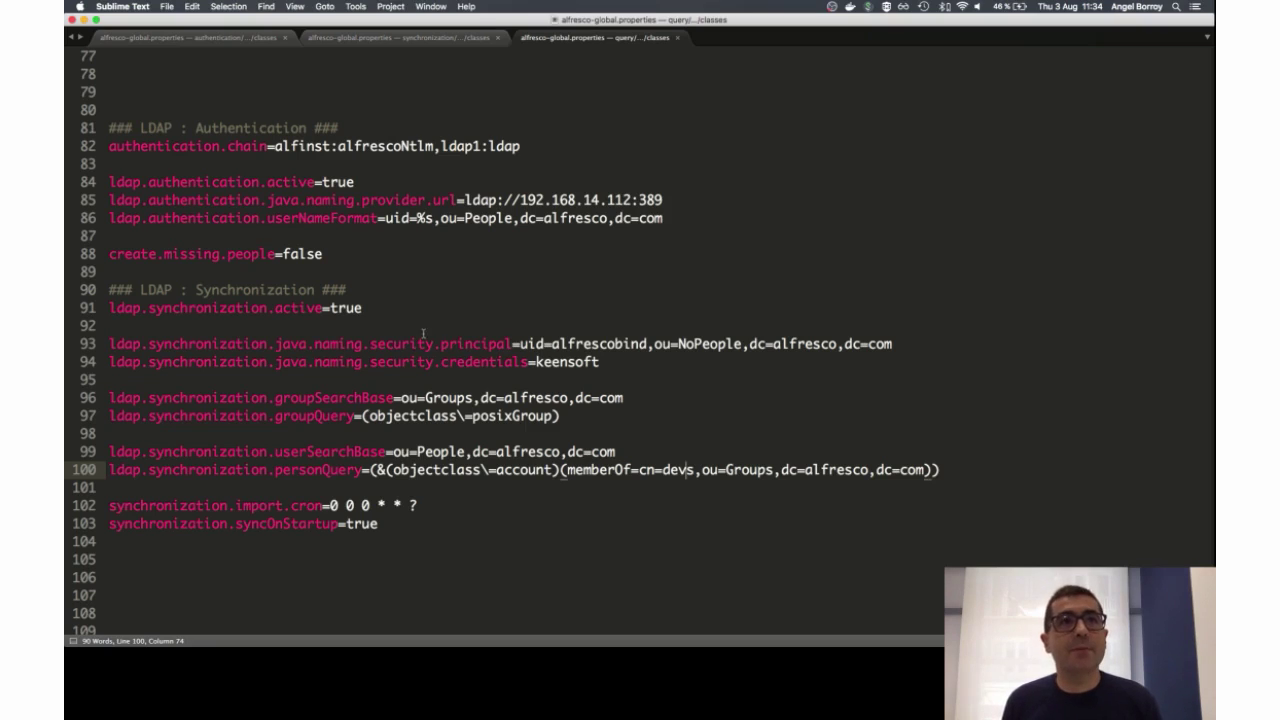
Step: Highlight create.missing.people=false, LDAP authentication lines 84–86, and the devs-only personQuery on line 100
left_click(344, 266)
key("shift+Up")
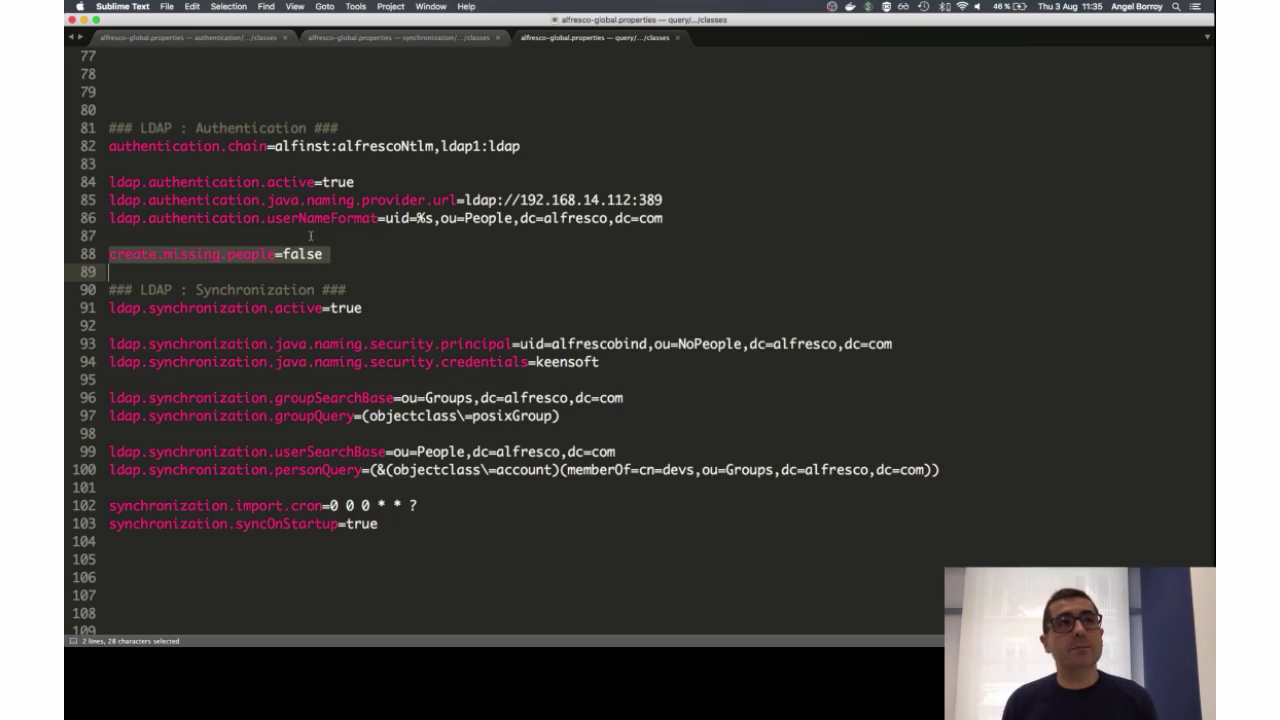
key("Up")
key("Up")
key("Up")
key("Up")
key("Up")
key("shift+Down")
key("shift+Down")
key("shift+Down")
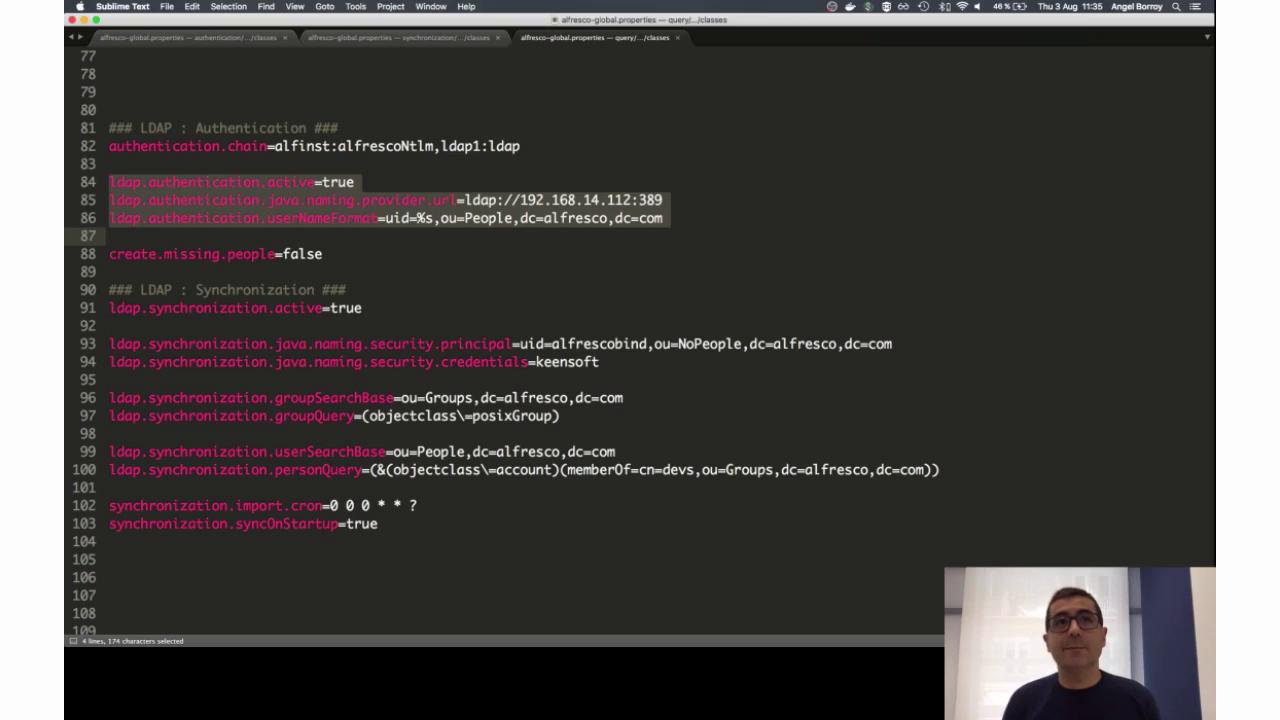
key("Down")
key("shift+Down")
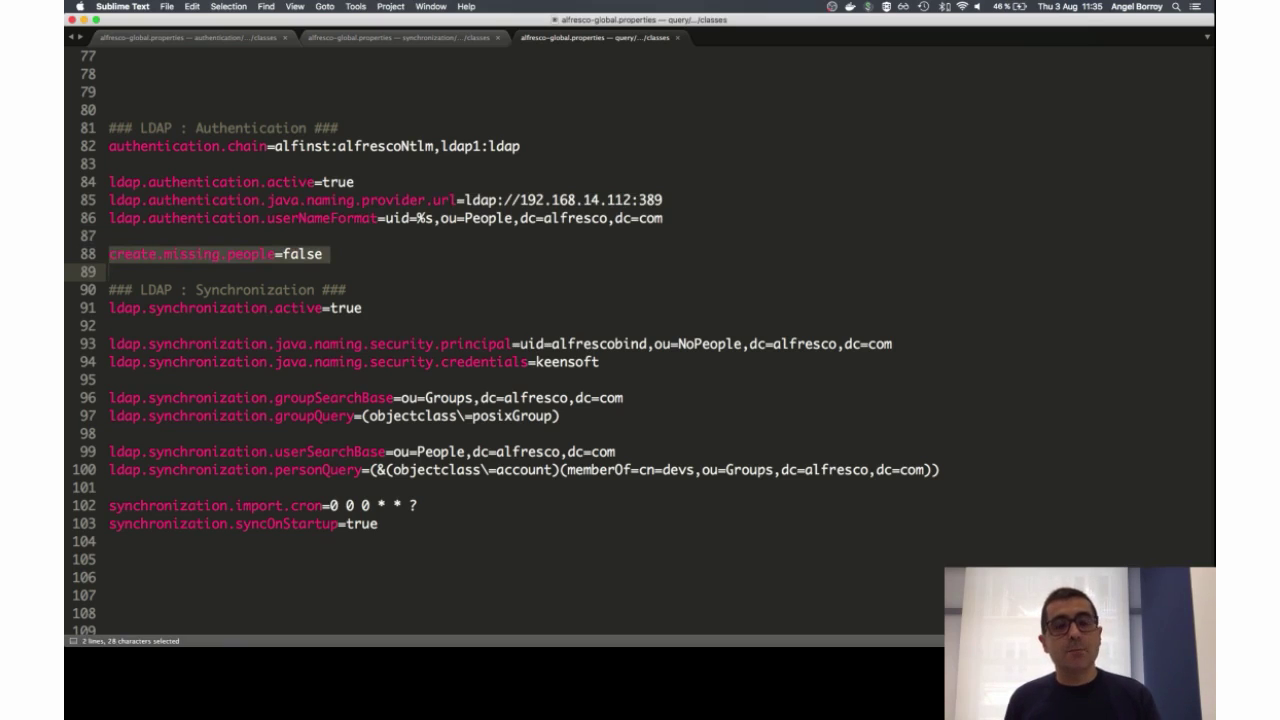
key("Down")
key("Down")
key("Down")
key("Down")
key("Down")
key("Down")
key("Down")
key("Down")
key("Down")
key("Down")
key("Down")
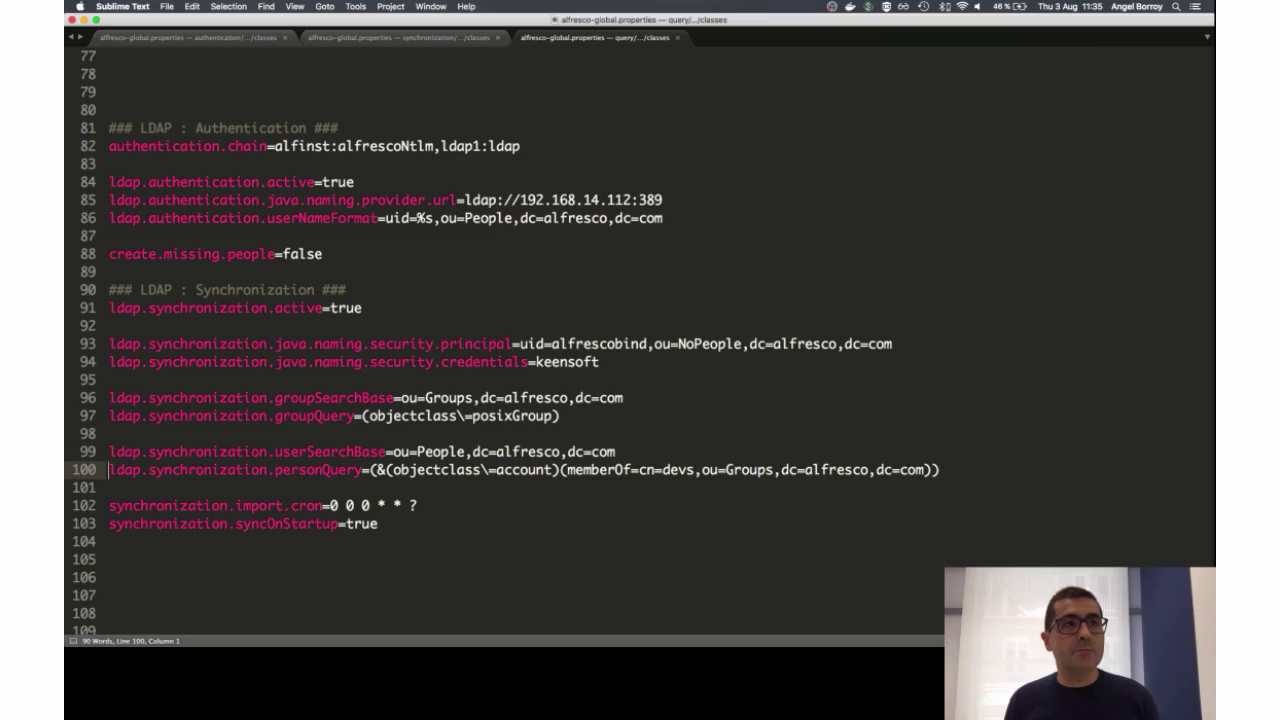
key("shift+Down")
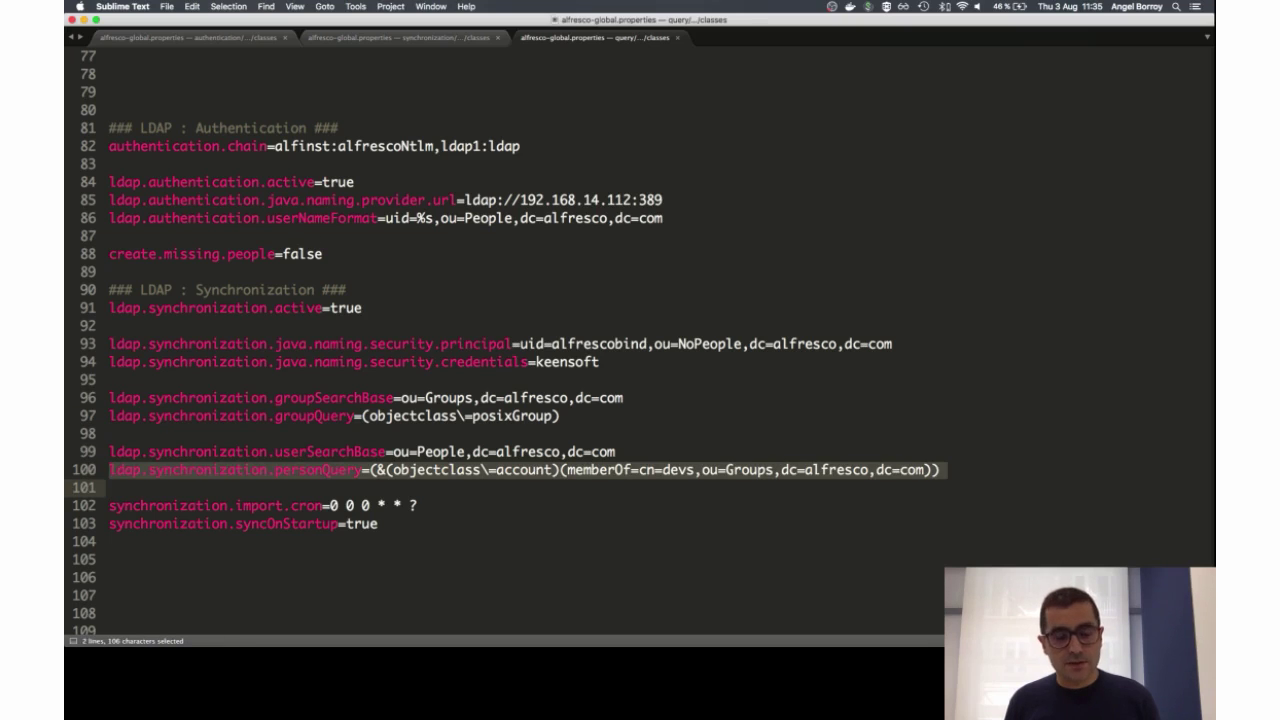
key("super+Tab")
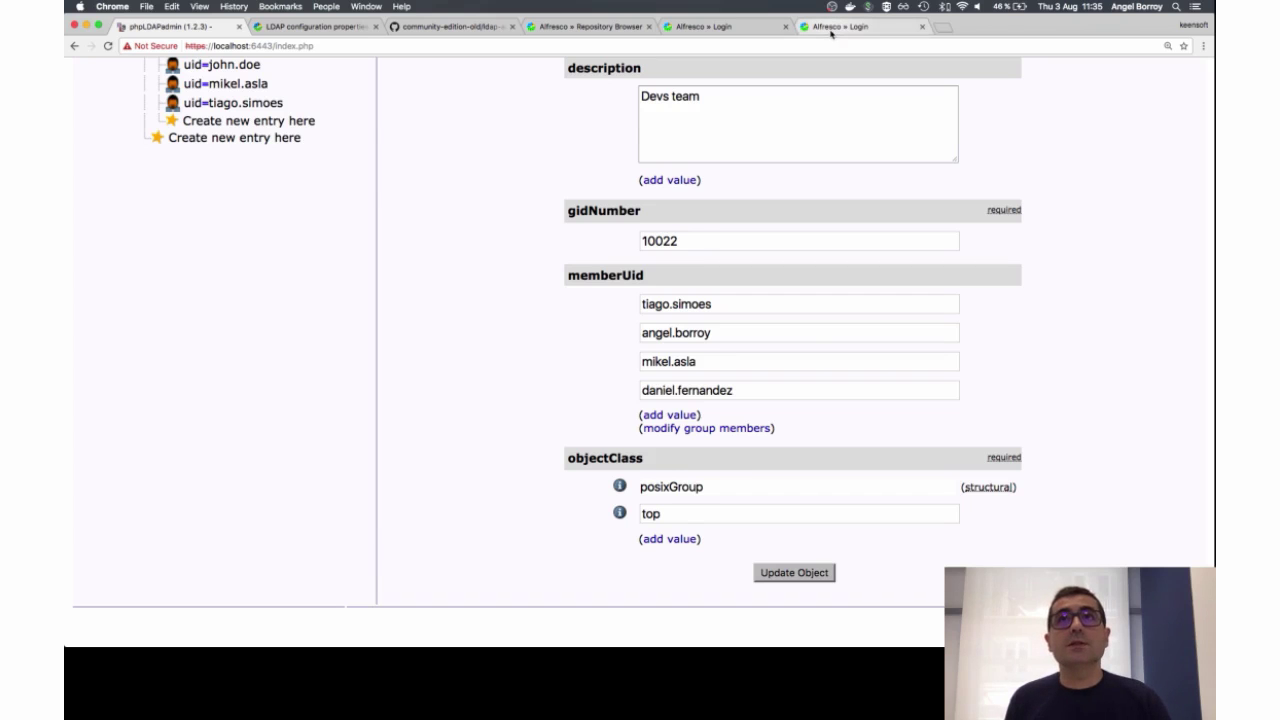
Step: Sign in as admin and list the Repository's User Homes folders
left_click(835, 27)
left_click(557, 355)
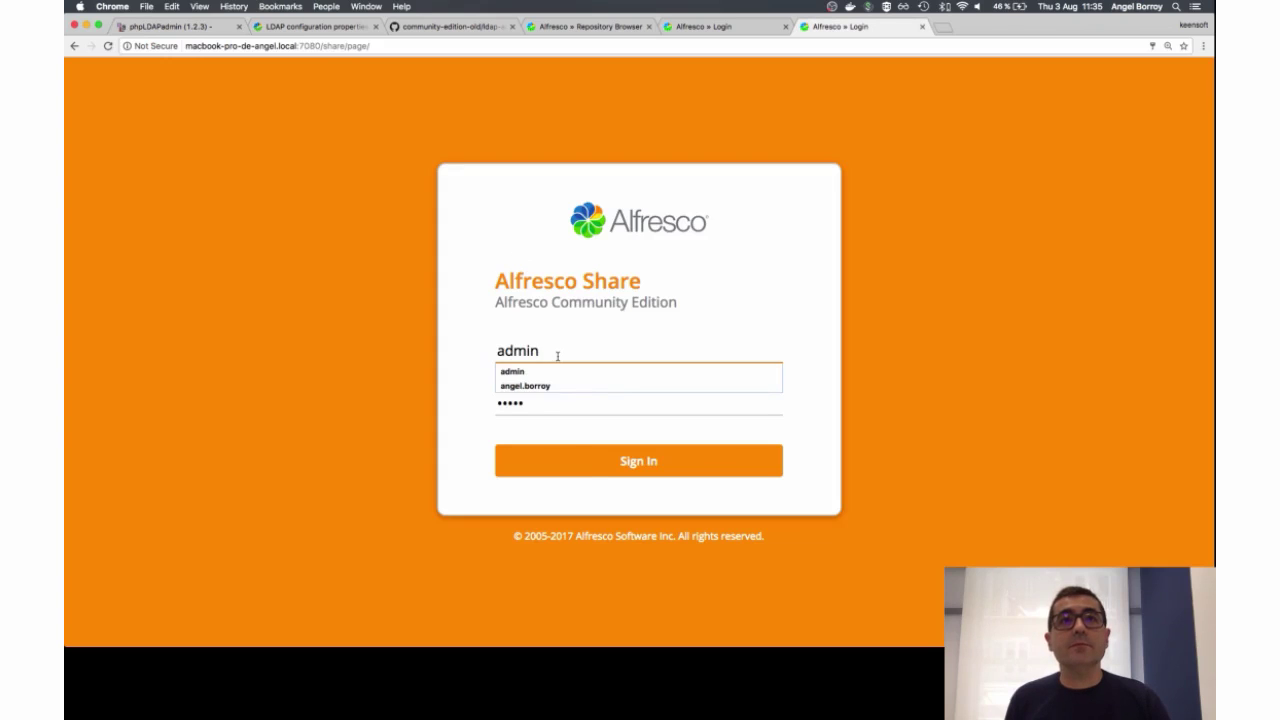
left_click(613, 473)
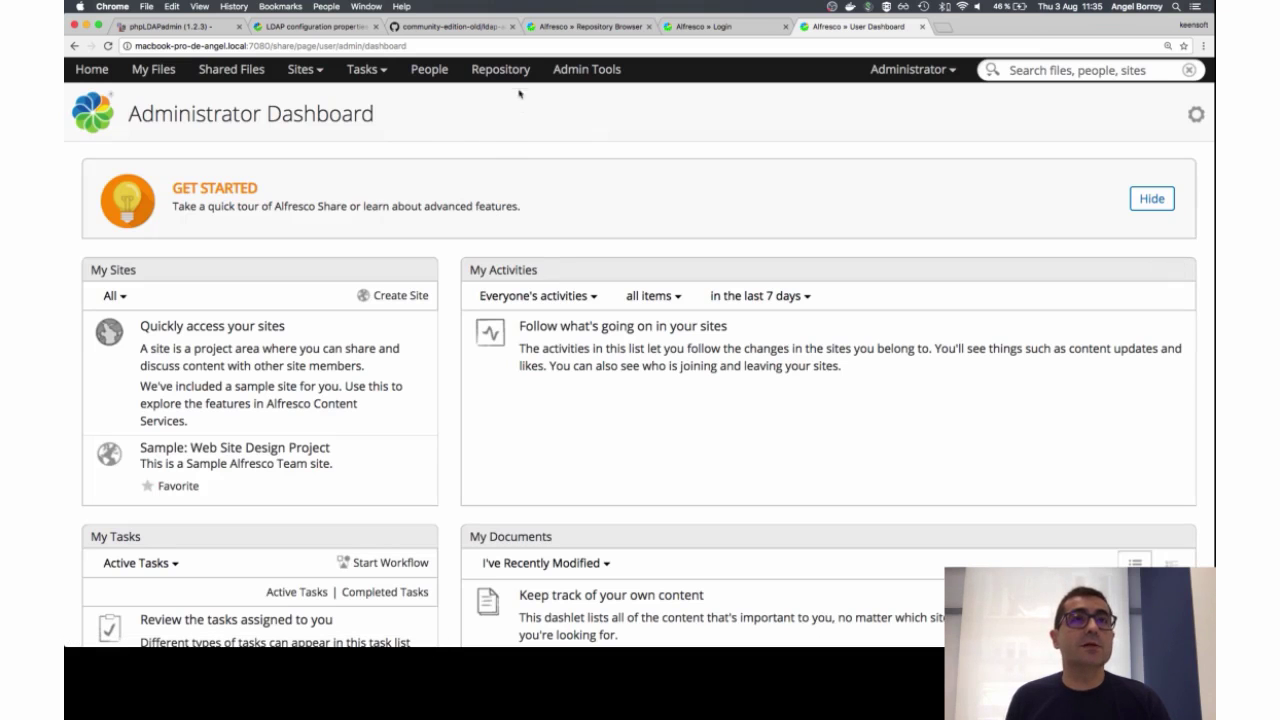
left_click(502, 71)
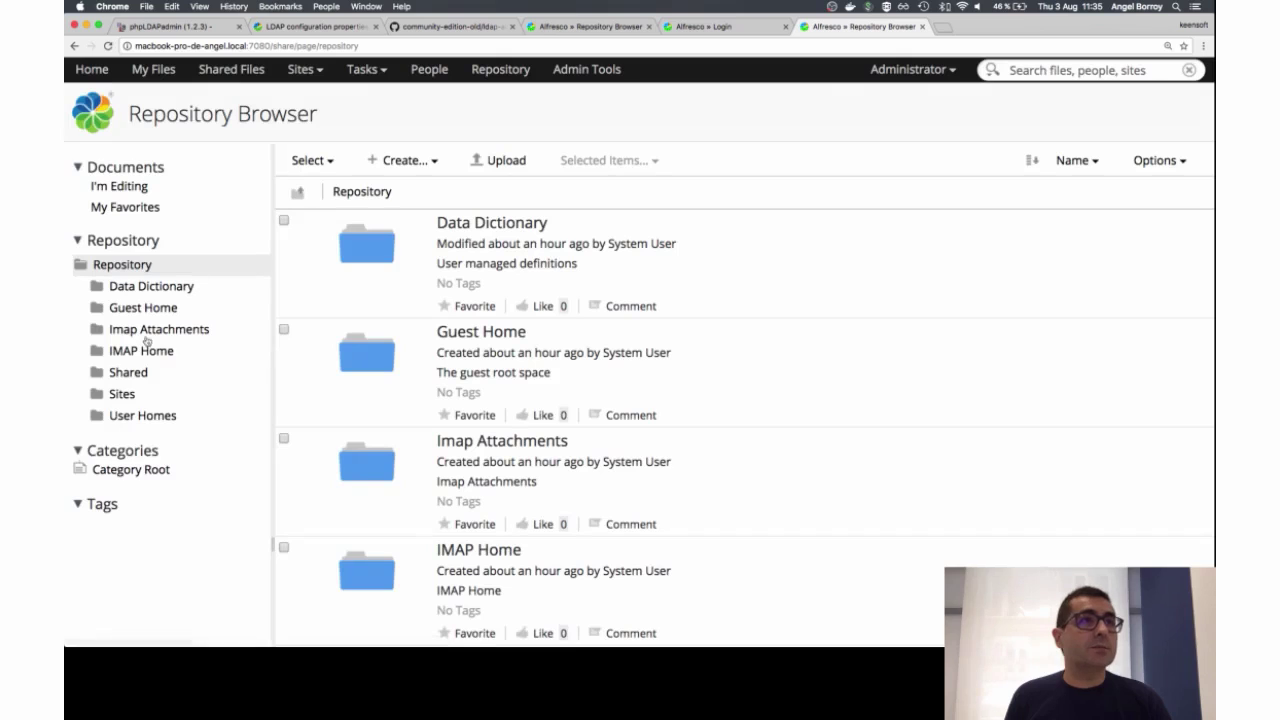
left_click(137, 416)
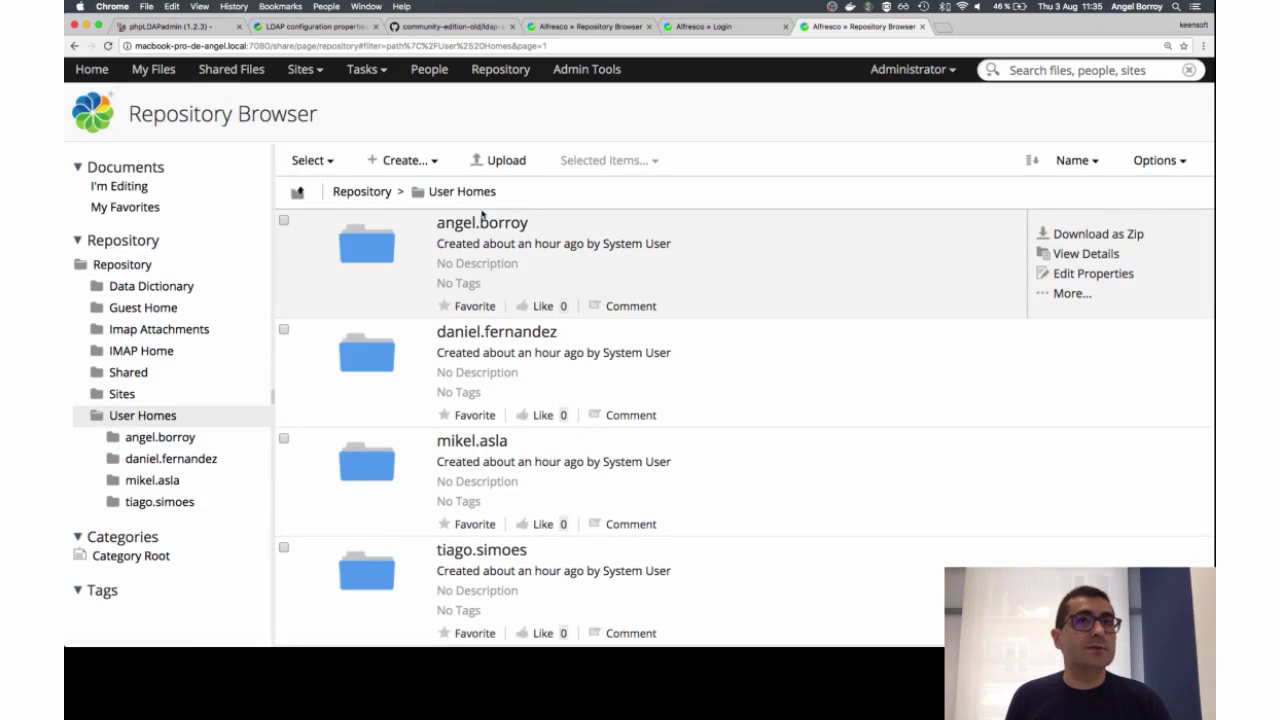
scroll(470, 275, "down", 3)
scroll(475, 268, "up", 3)
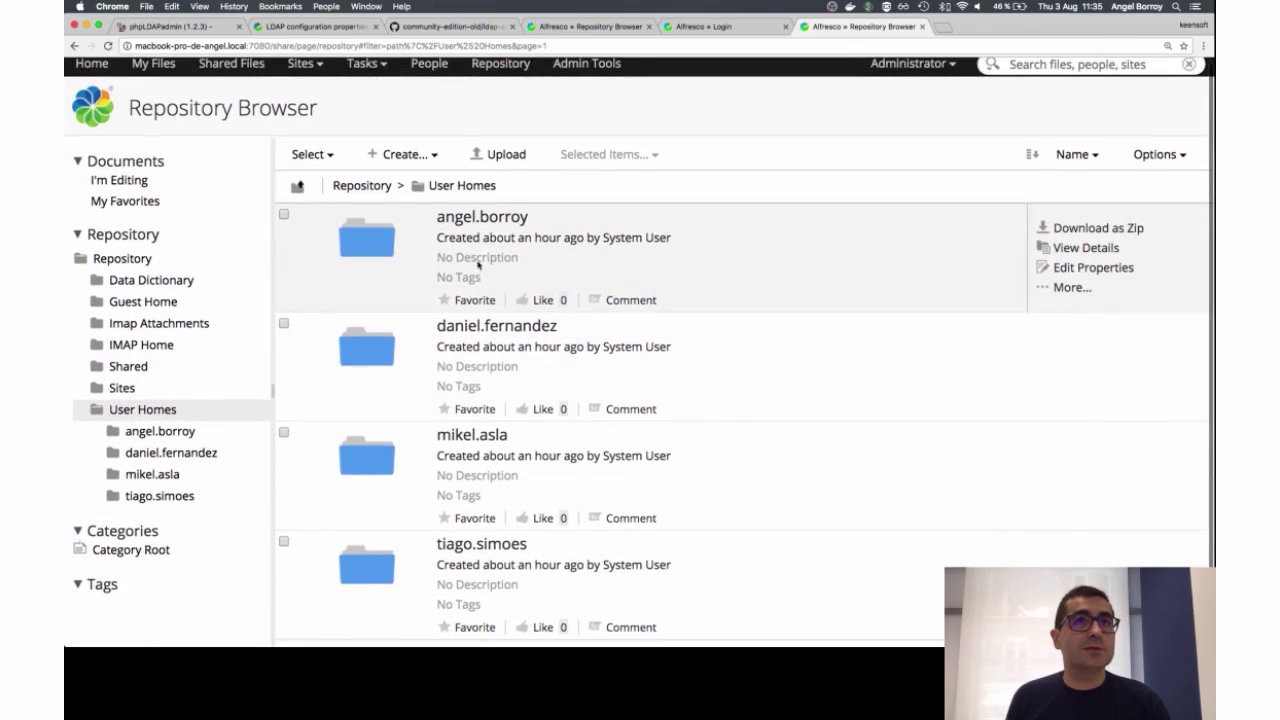
Step: Match the four User Homes folders to the devs group members, then log admin out
left_click(175, 26)
scroll(230, 130, "up", 5)
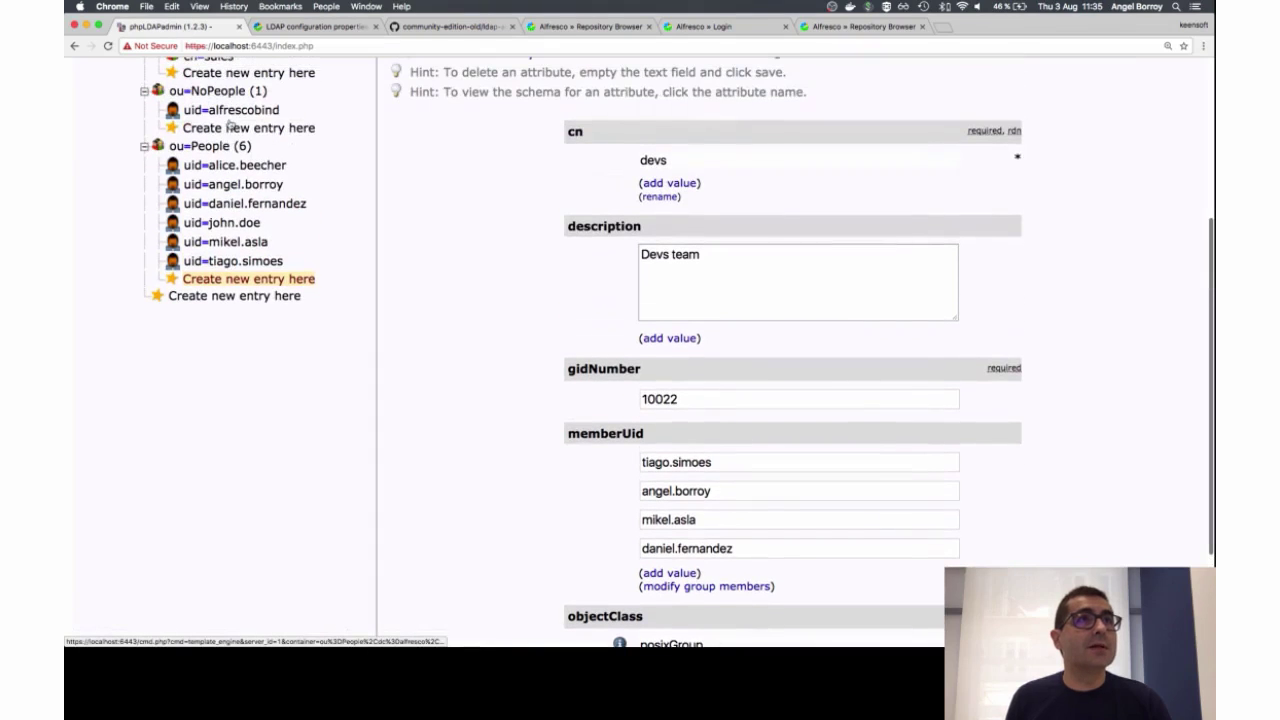
scroll(325, 125, "up", 2)
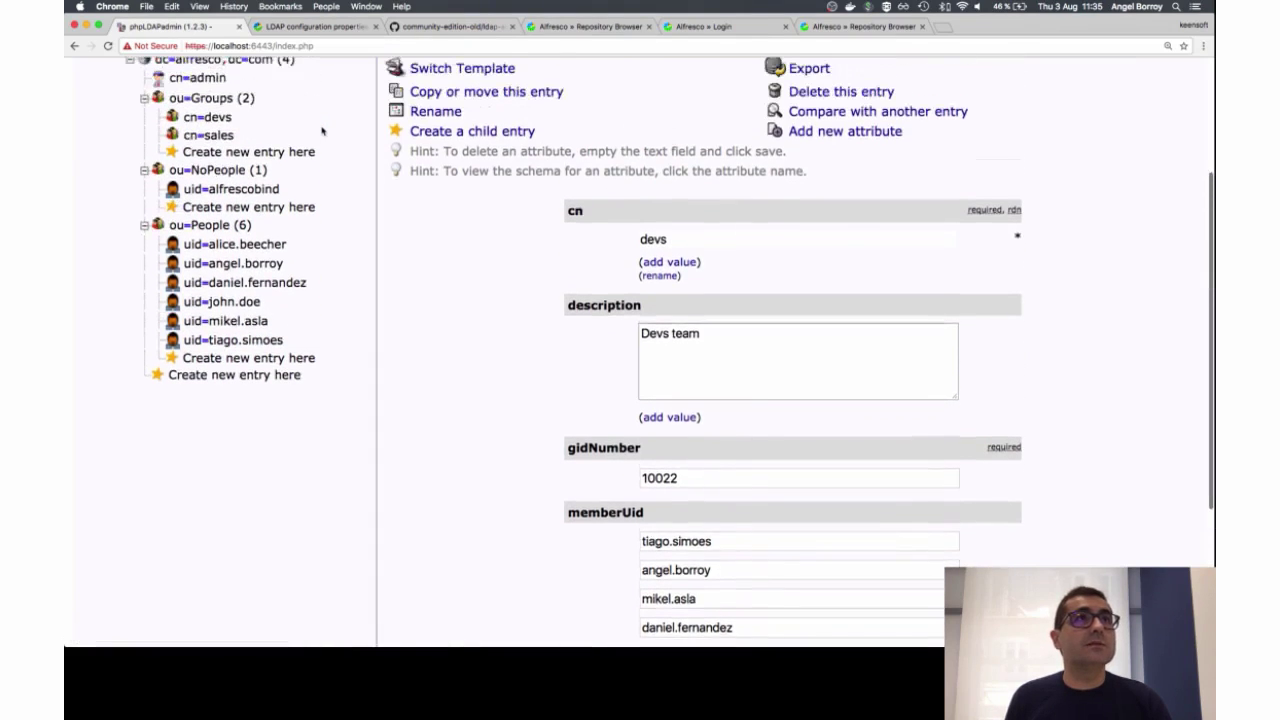
scroll(220, 135, "up", 5)
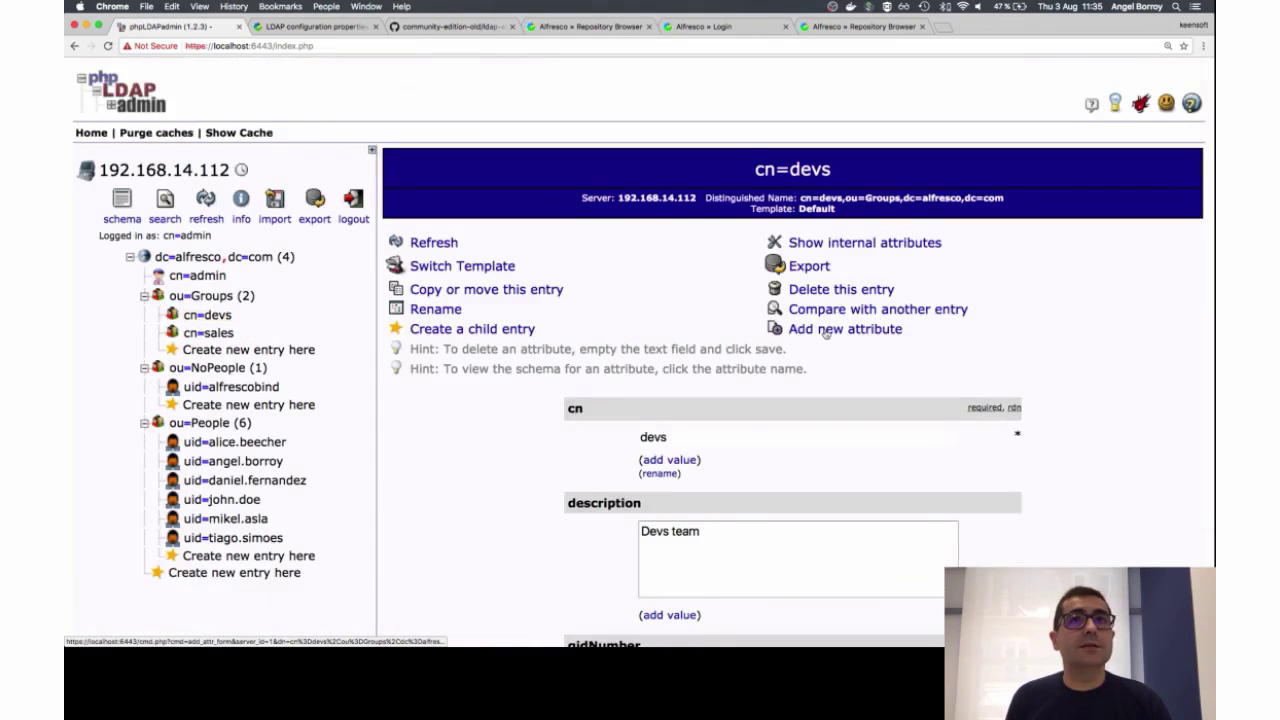
scroll(825, 333, "down", 5)
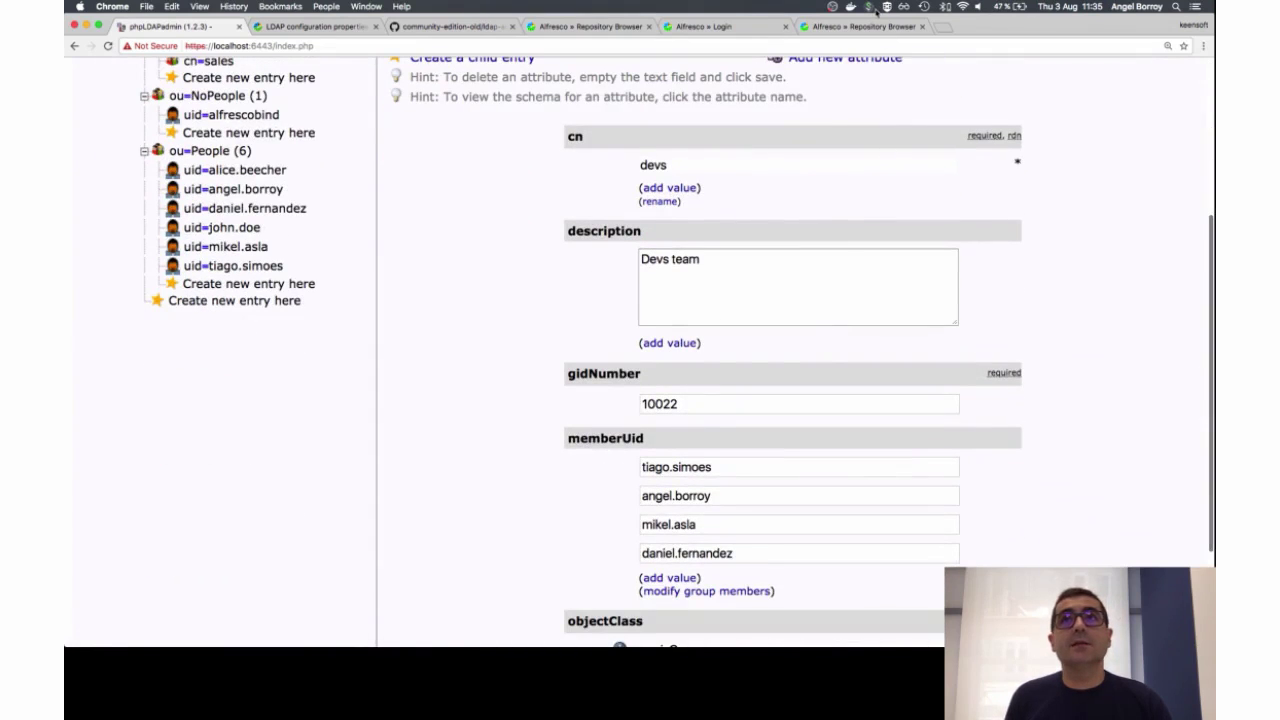
left_click(860, 26)
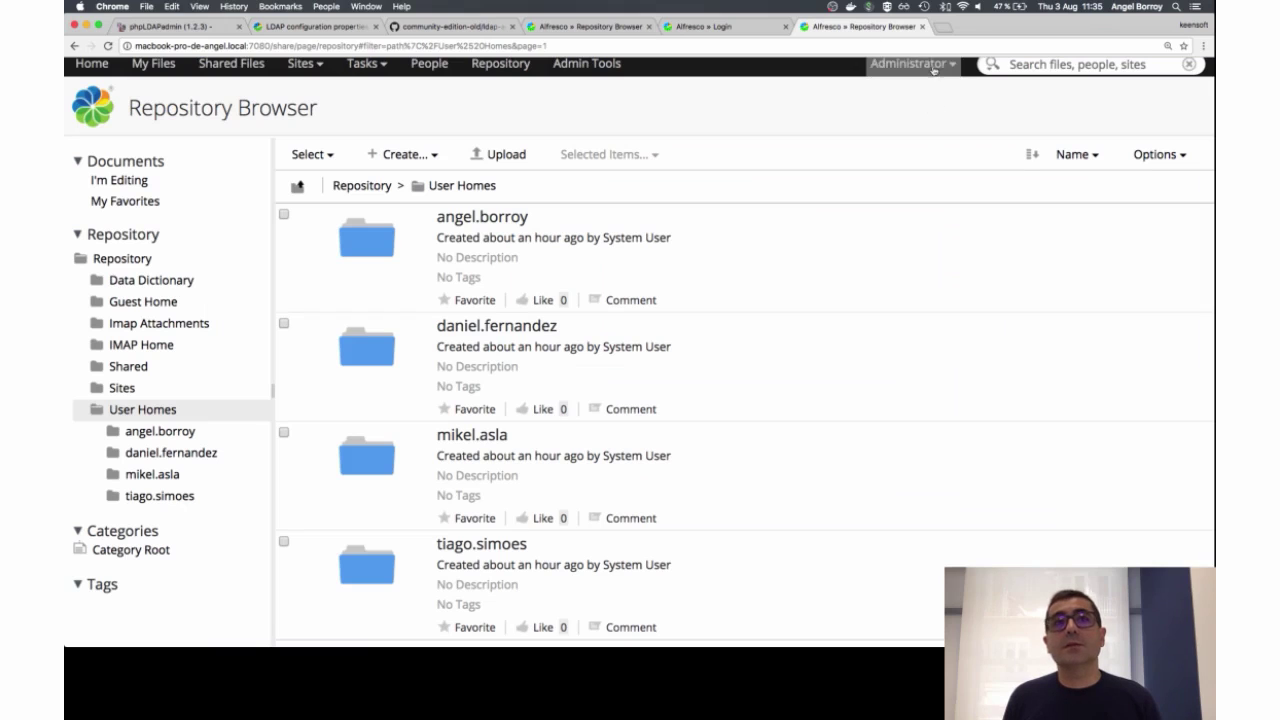
left_click(933, 66)
left_click(920, 279)
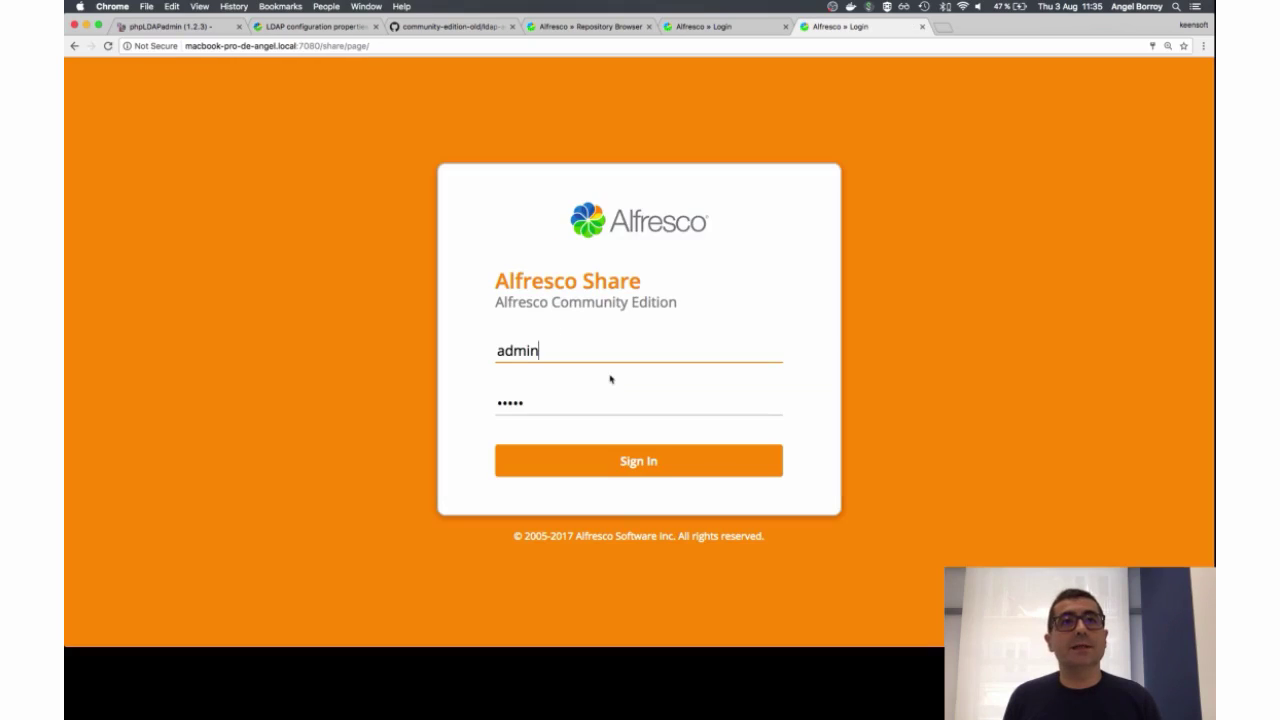
Step: Sign in as a devs group member, reach the dashboard, then log out
key("super+a")
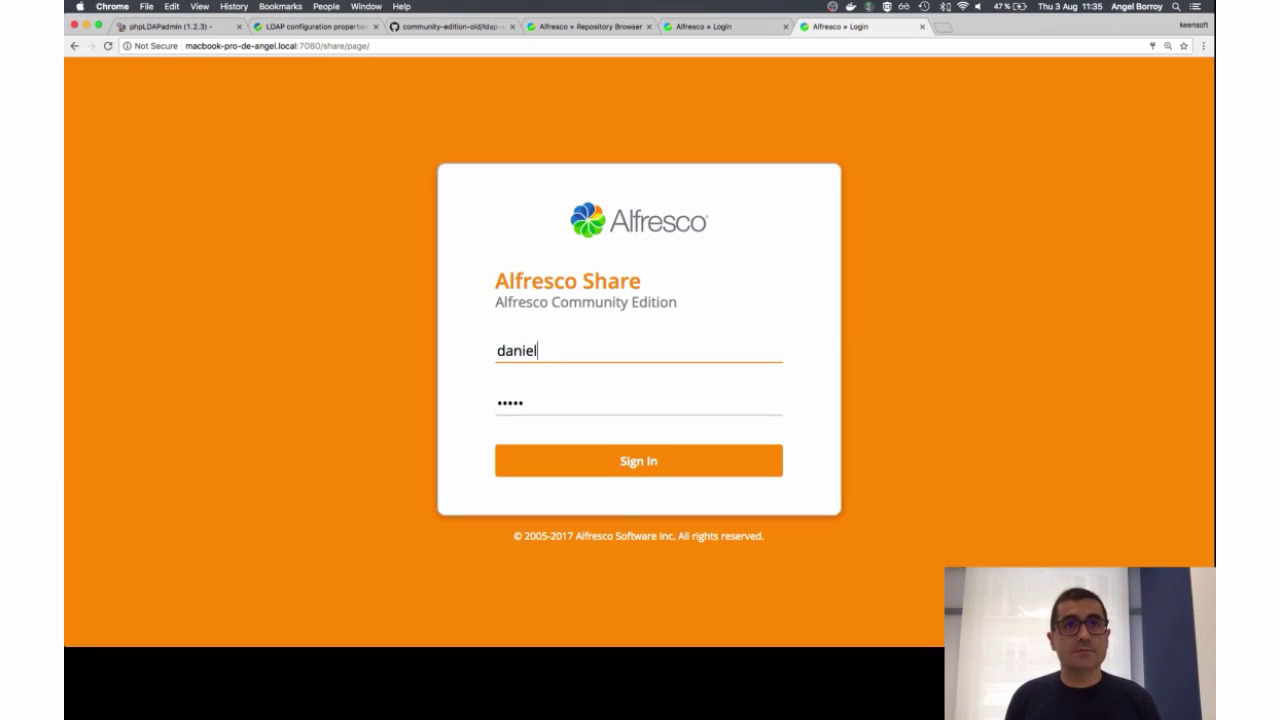
key("Tab")
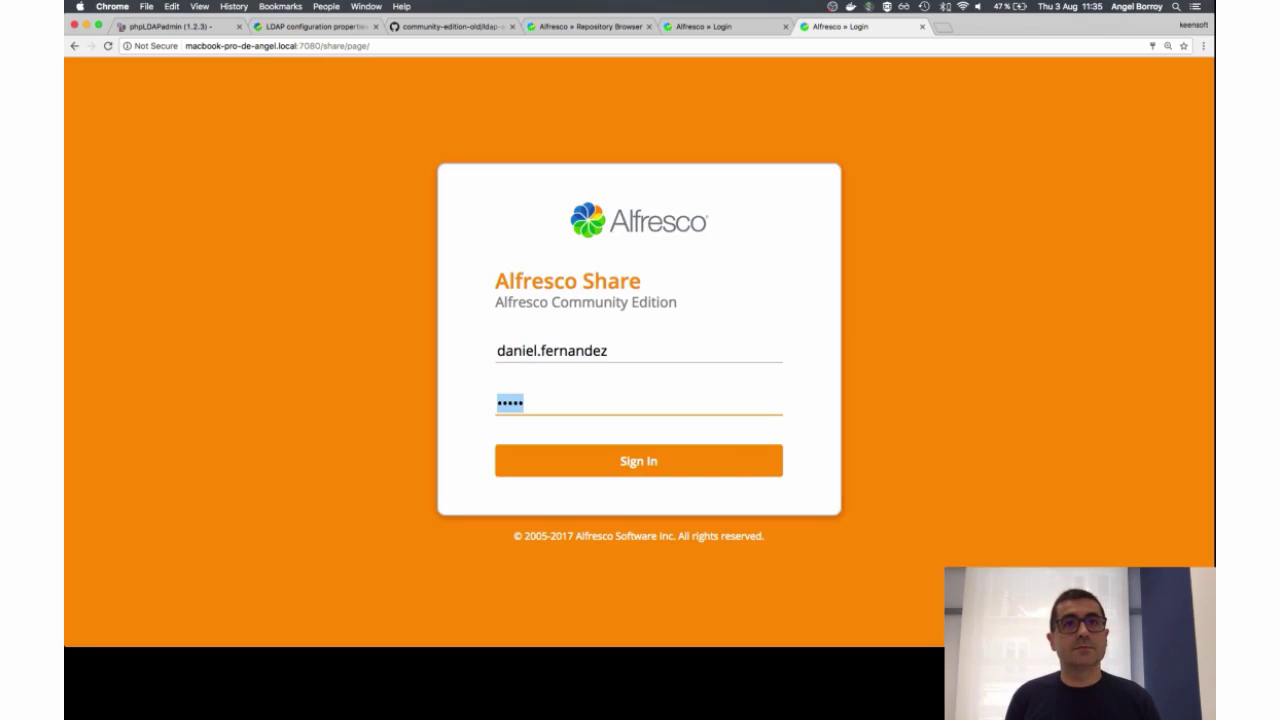
type("password")
key("Return")
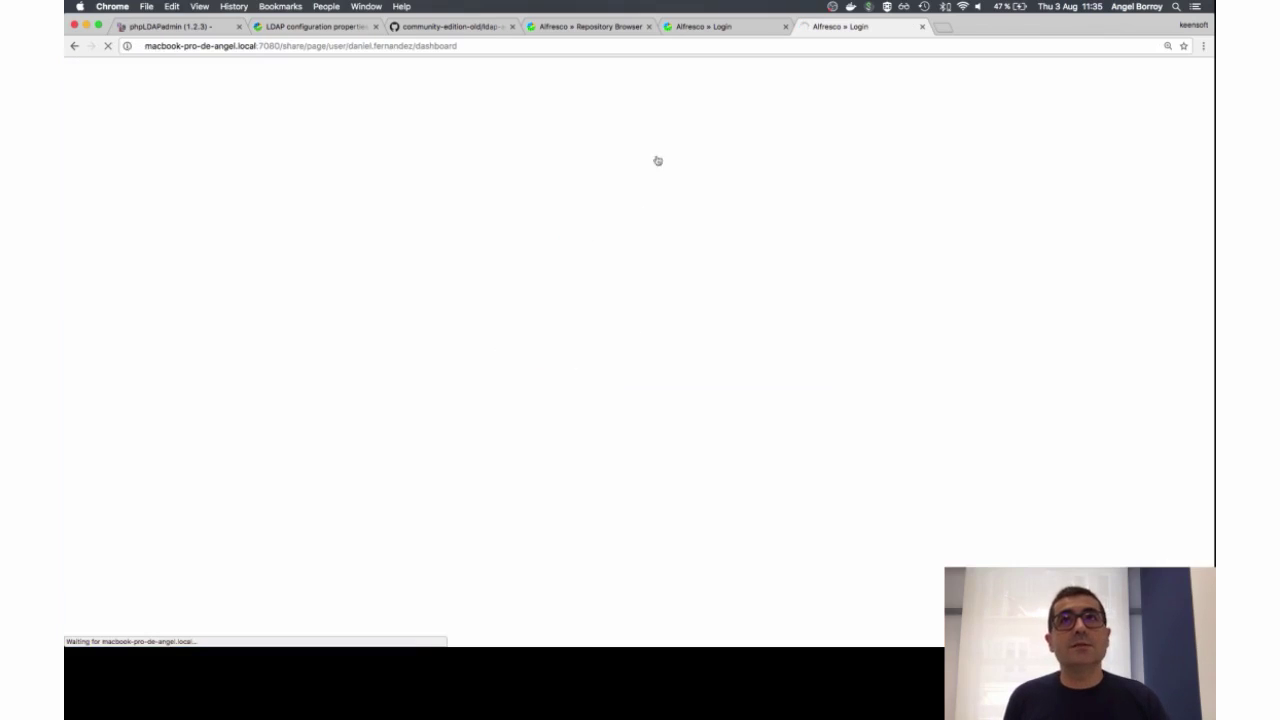
left_click(890, 70)
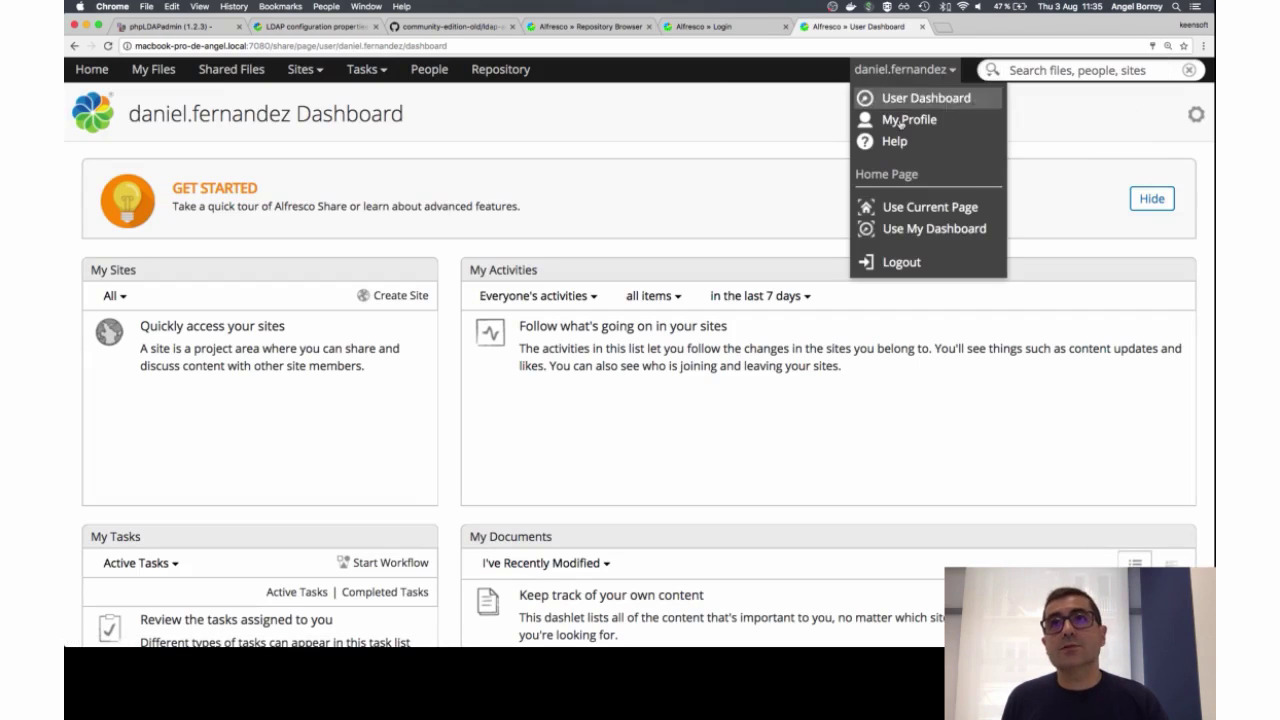
left_click(903, 262)
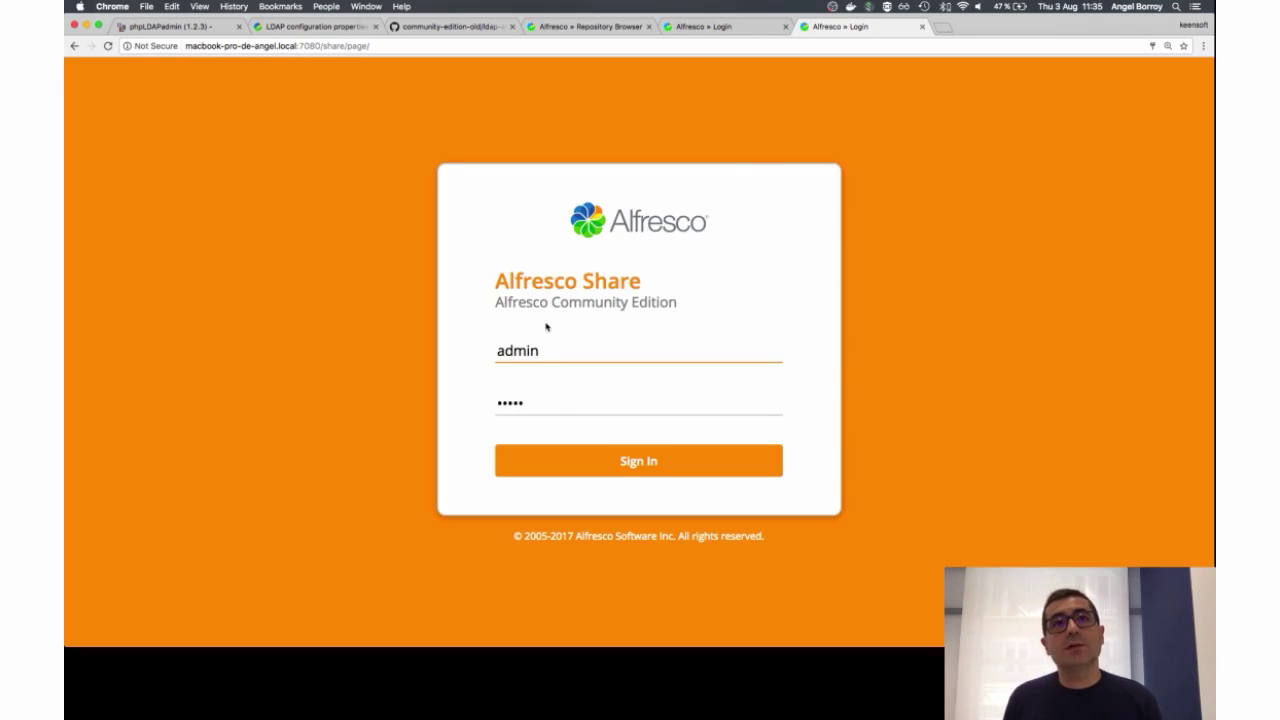
Step: Attempt a login as the non-member test user, get rejected, then return to phpLDAPadmin
key("super+a")
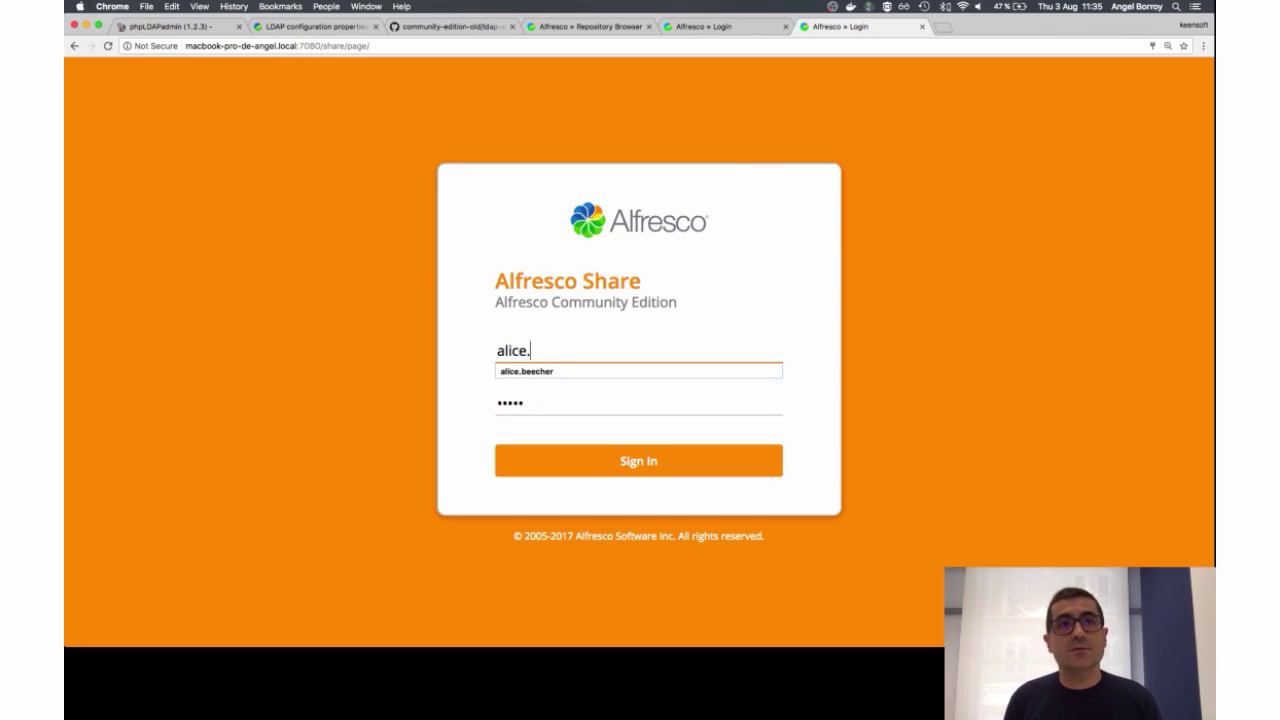
key("Tab")
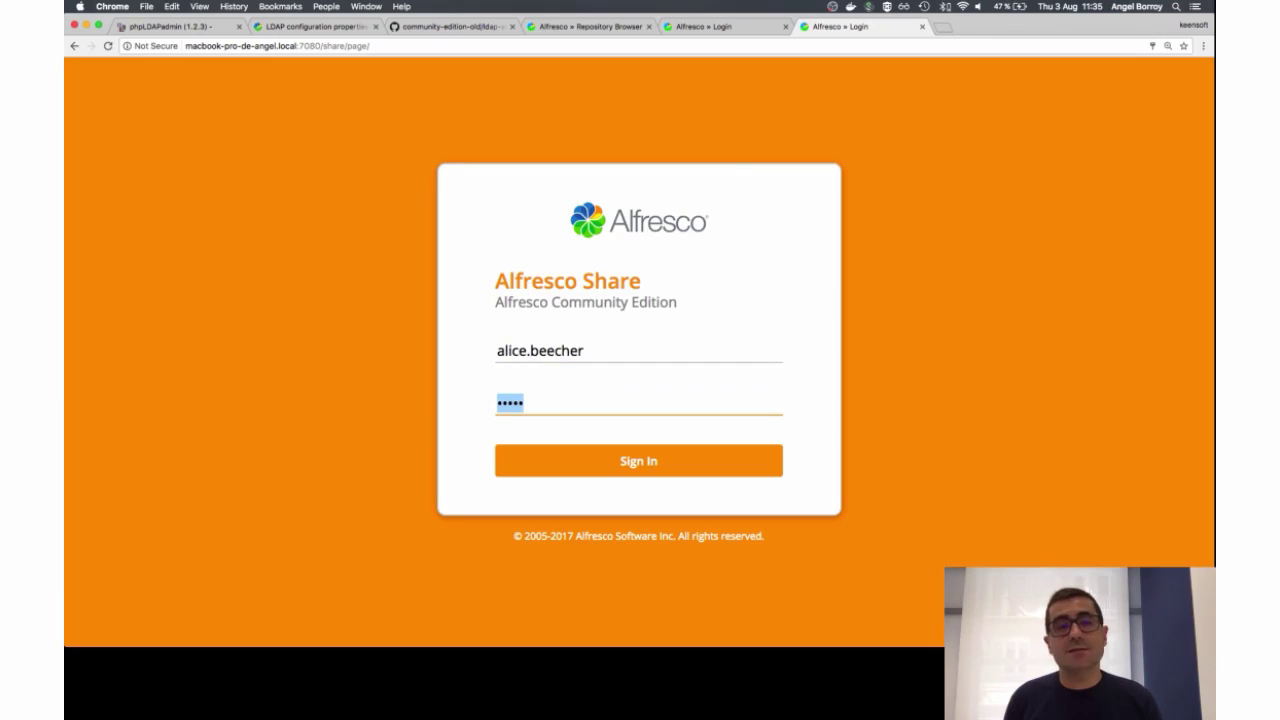
type("password")
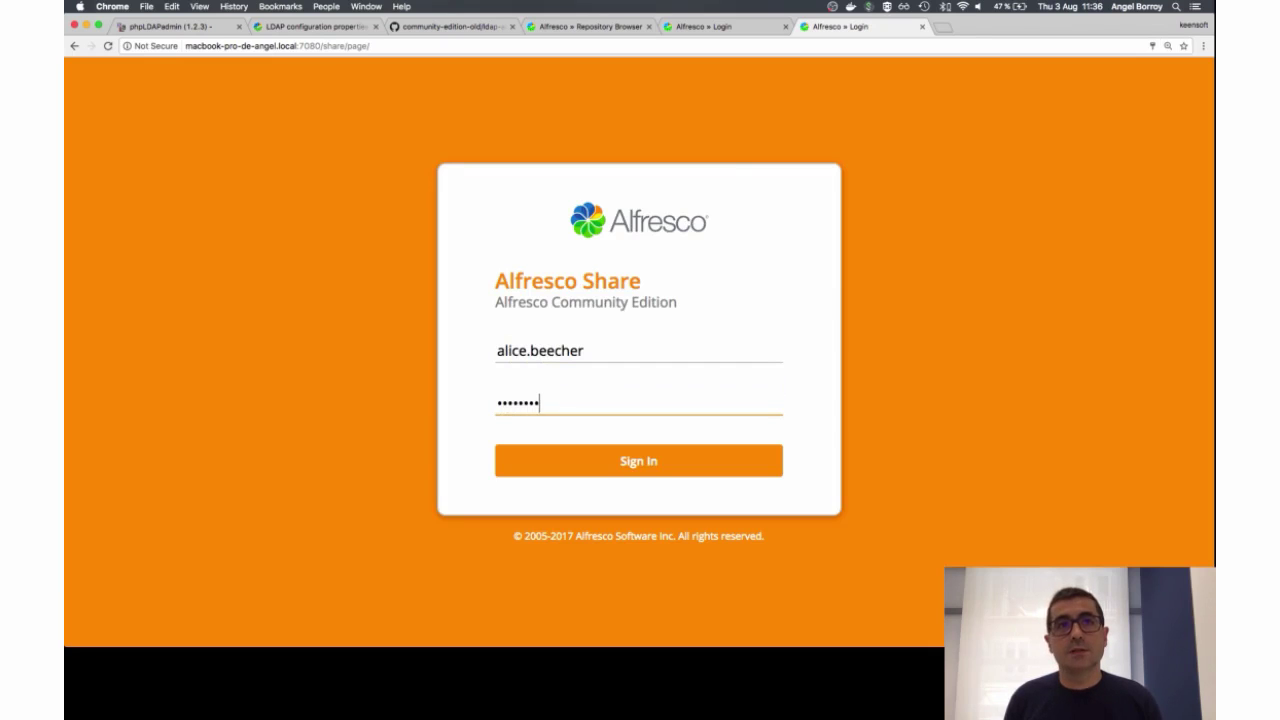
key("Return")
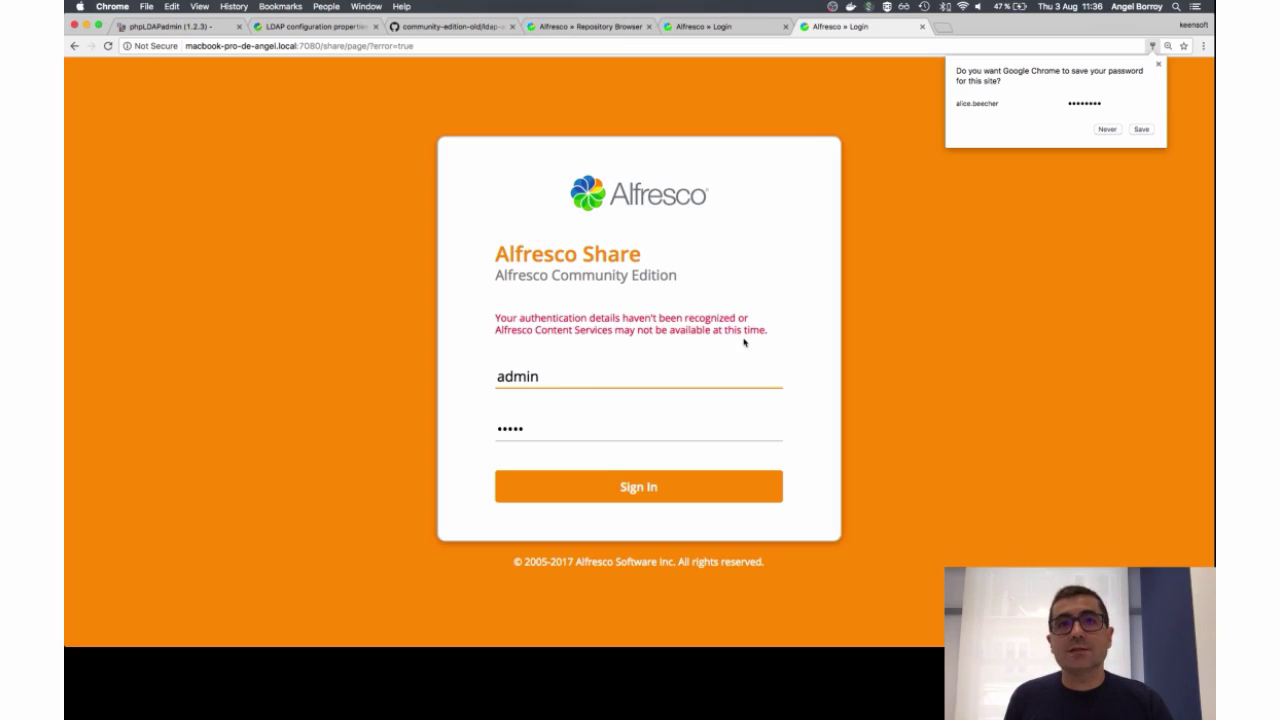
left_click(184, 30)
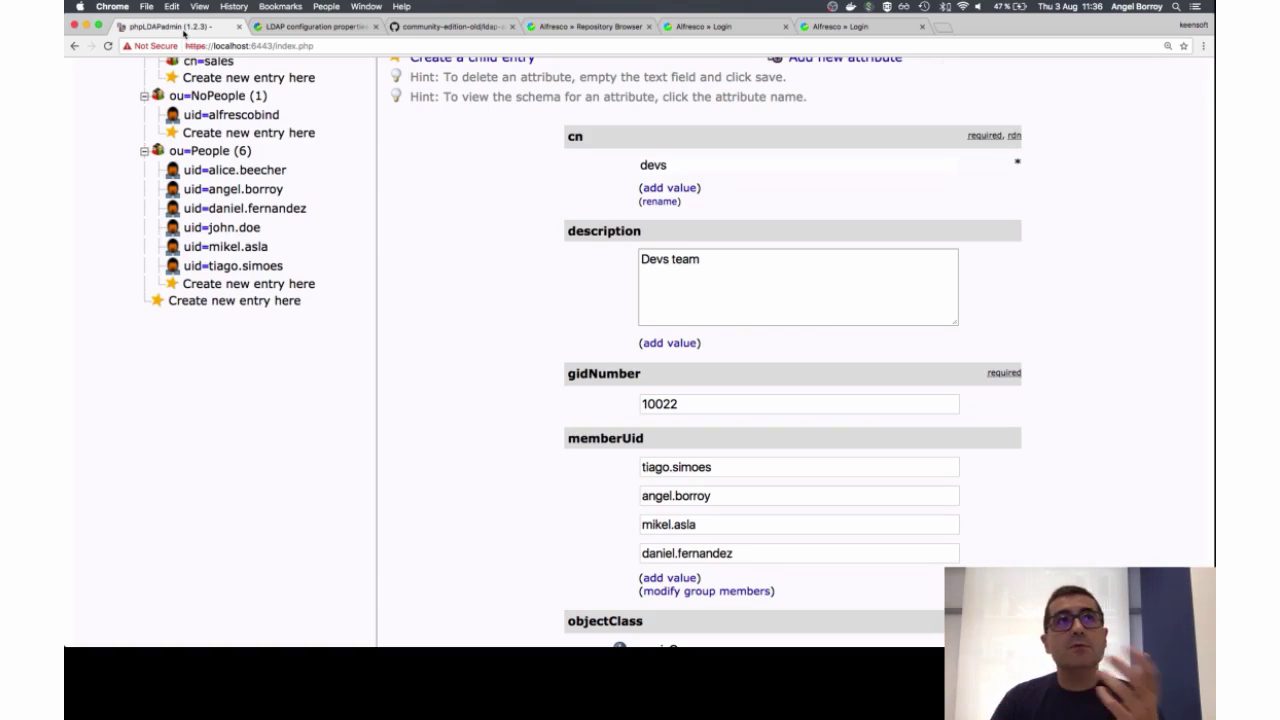
Step: Switch from the LDAP configuration docs to the ldap-authentication.properties file on GitHub's community-edition-old repository
left_click(306, 35)
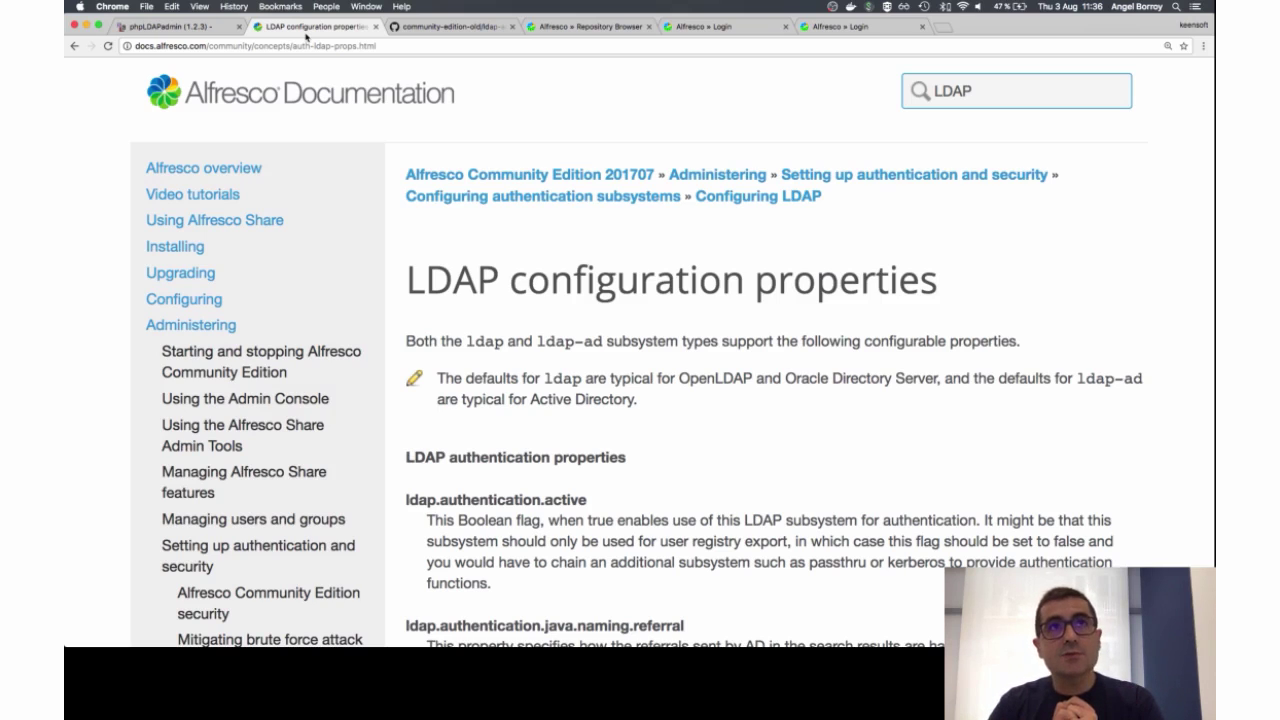
left_click(467, 25)
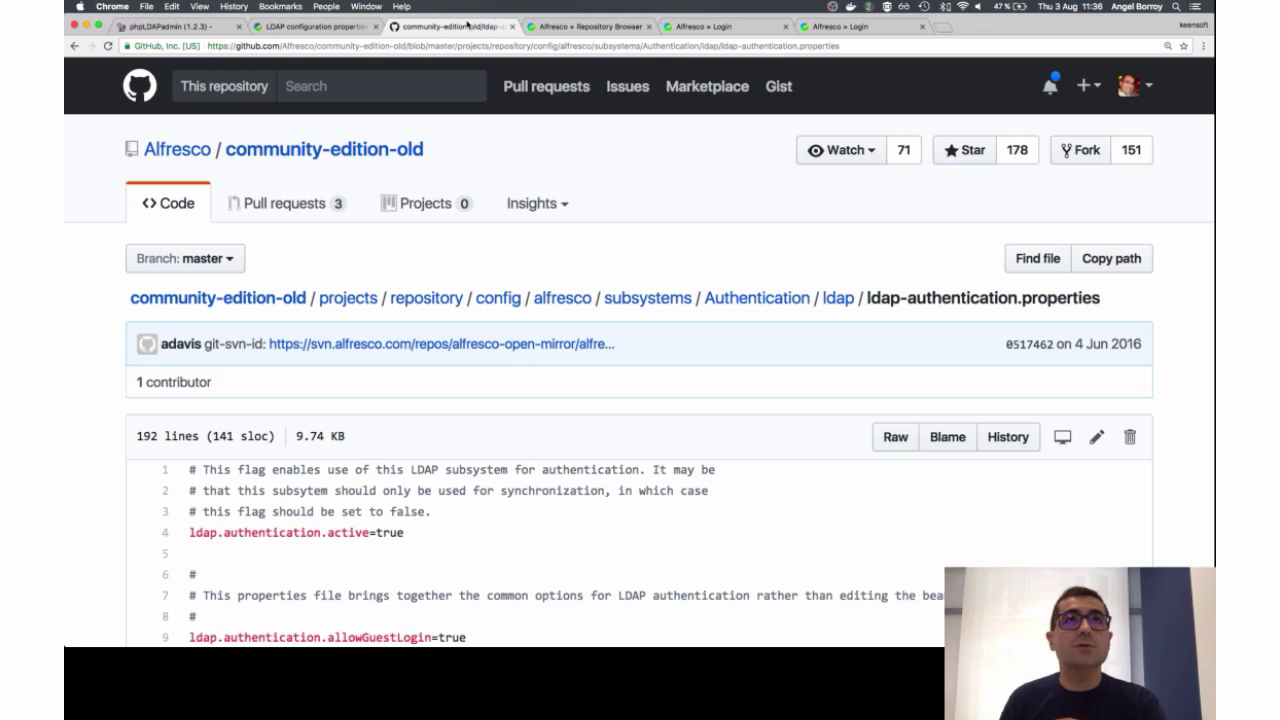